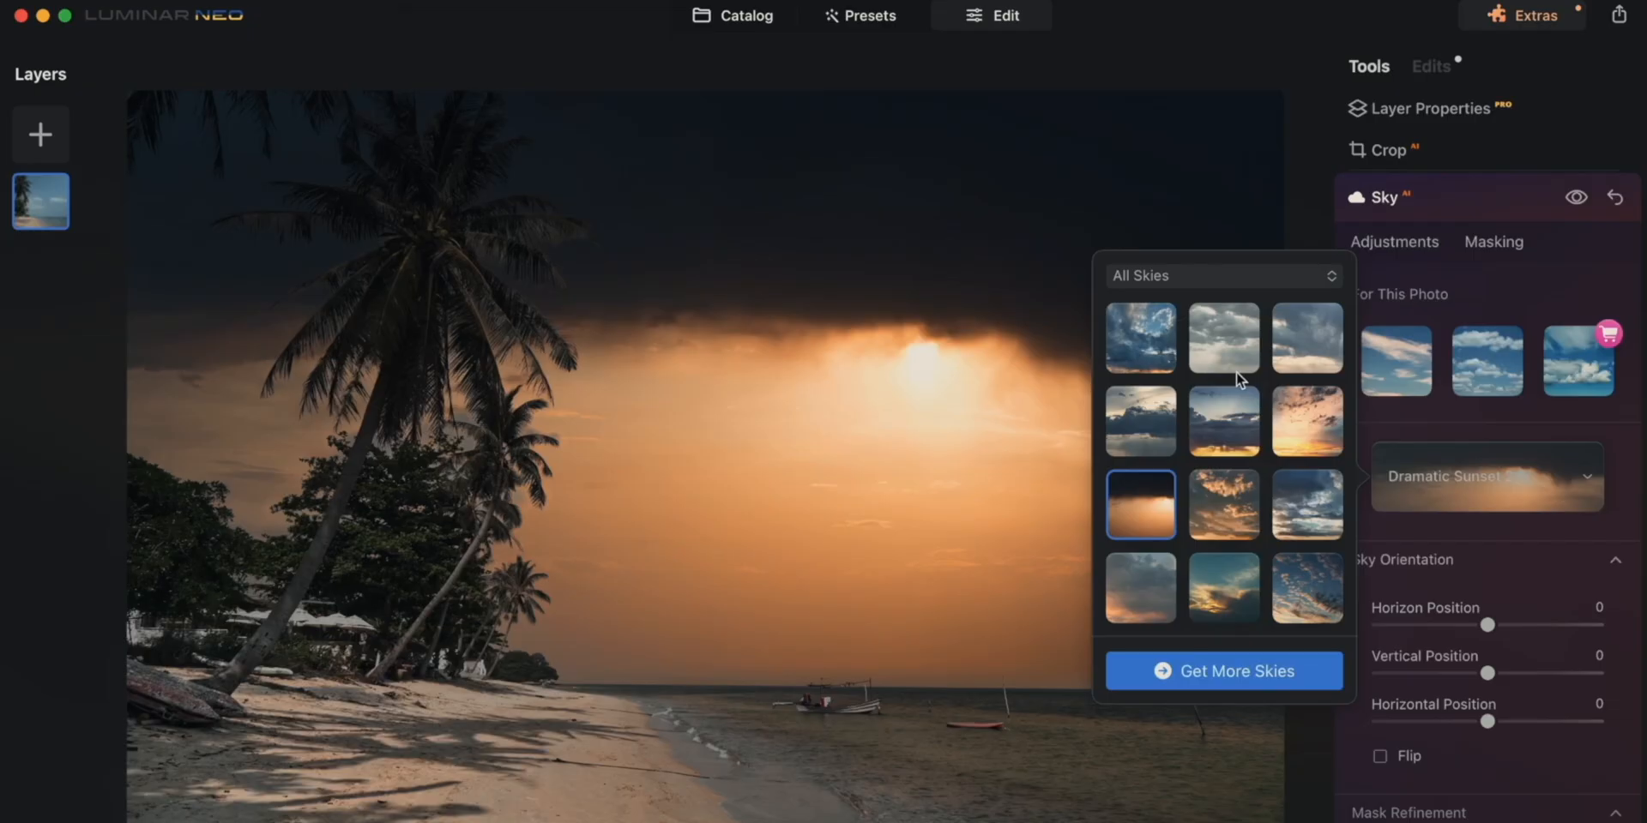
Step: Replace the photo's sky with the Bright Blue Sky 1 preset from the full sky collection
scroll(1216, 399, down, 10)
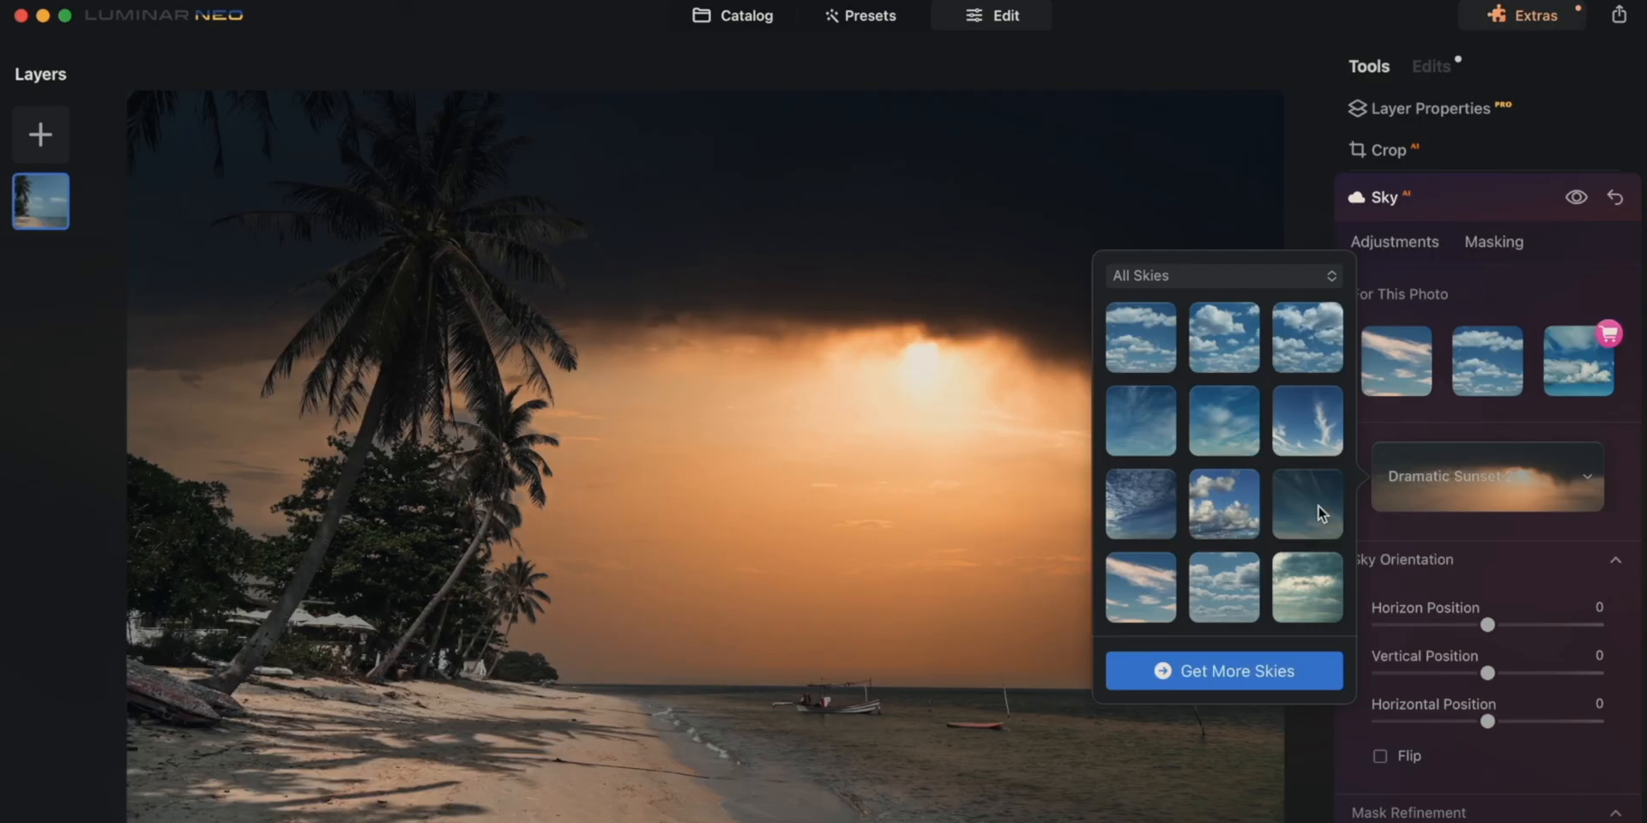
click(1317, 506)
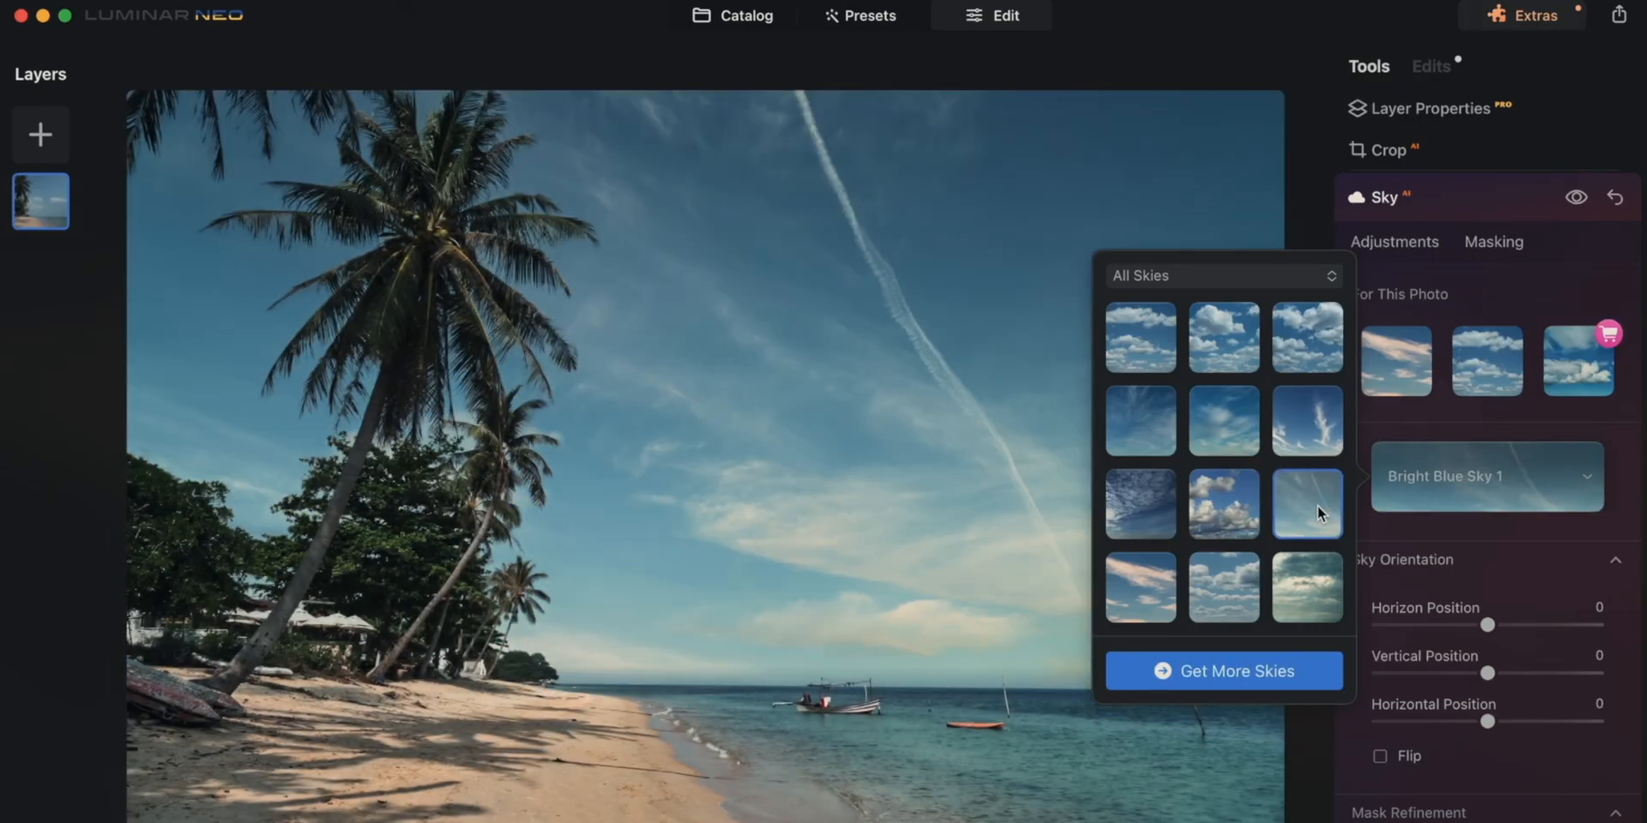
click(1597, 463)
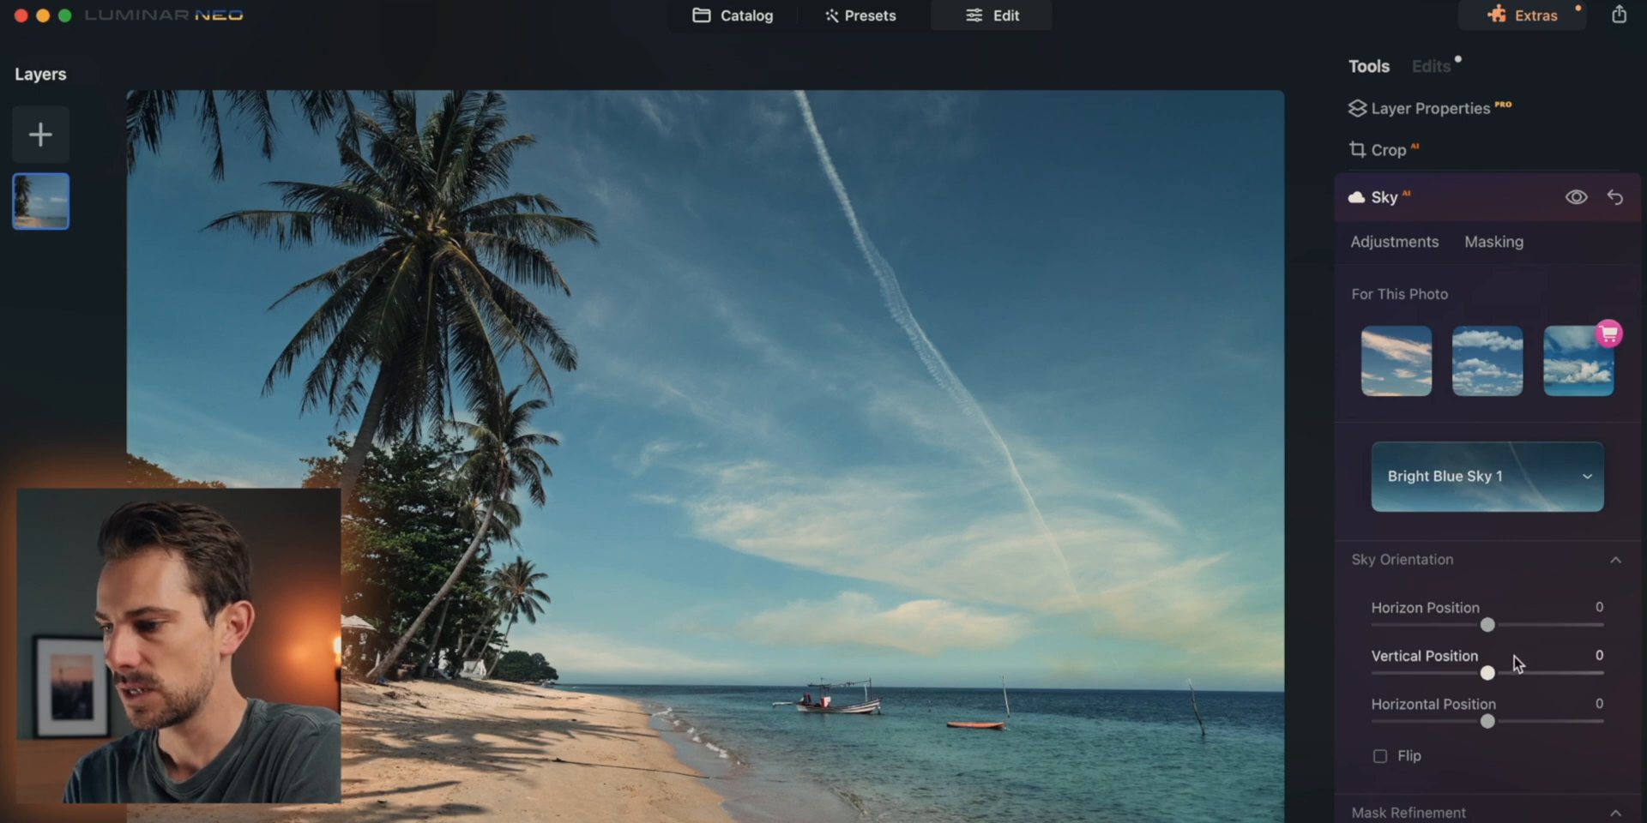
Step: Adjust the sky orientation to horizontal position 14, horizon position 4 and vertical position -2
mouse_move(1480, 719)
mouse_down()
mouse_move(1454, 719)
mouse_move(1527, 727)
mouse_move(1417, 728)
mouse_move(1504, 726)
mouse_up()
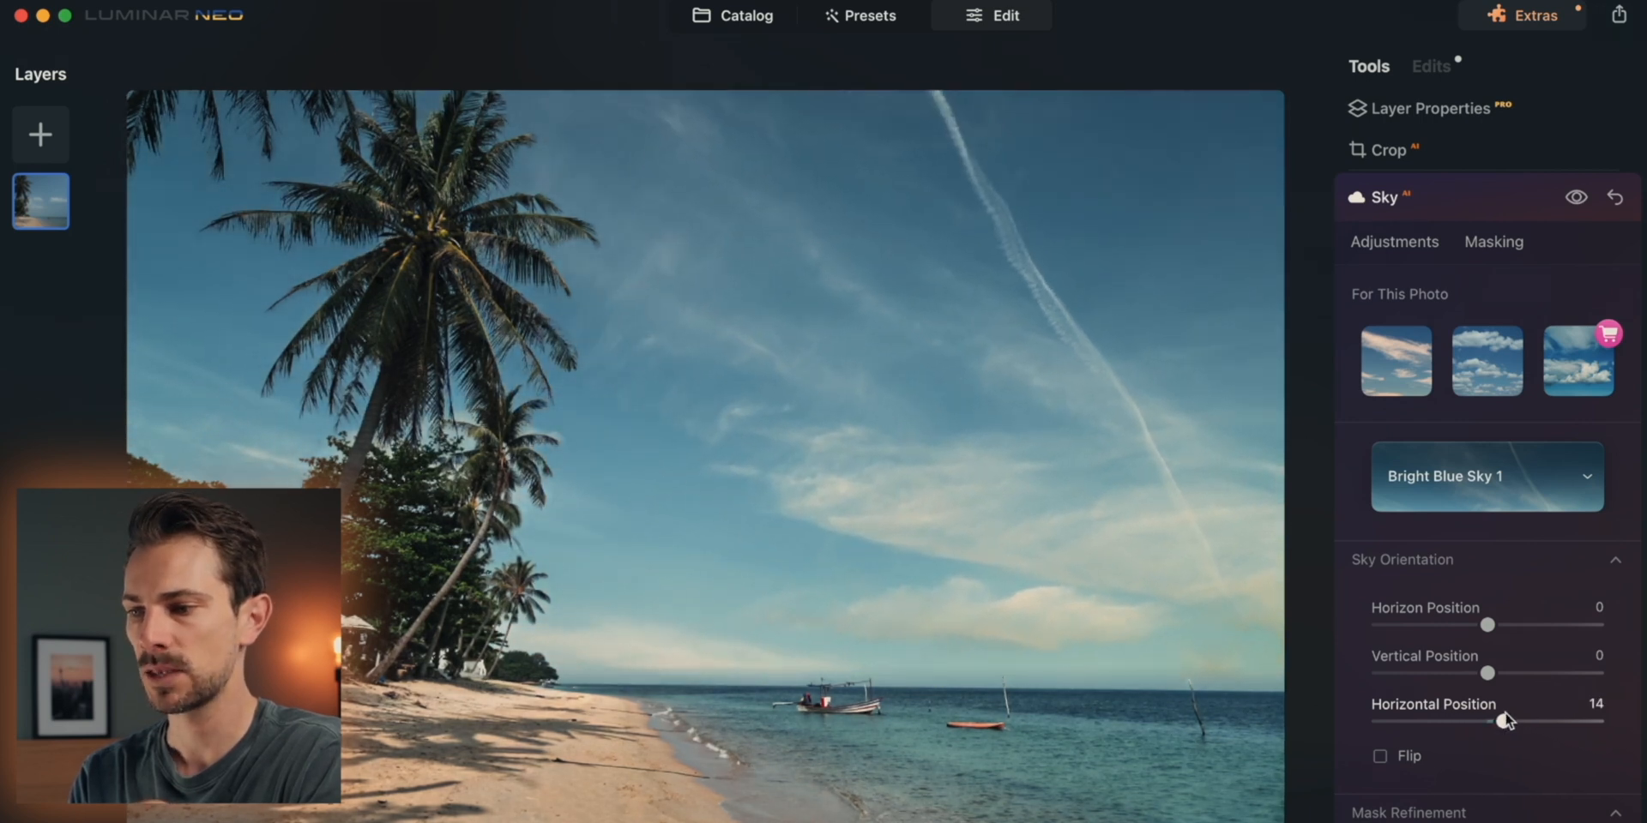
mouse_move(1489, 626)
mouse_down()
mouse_move(1467, 625)
mouse_move(1493, 627)
mouse_up()
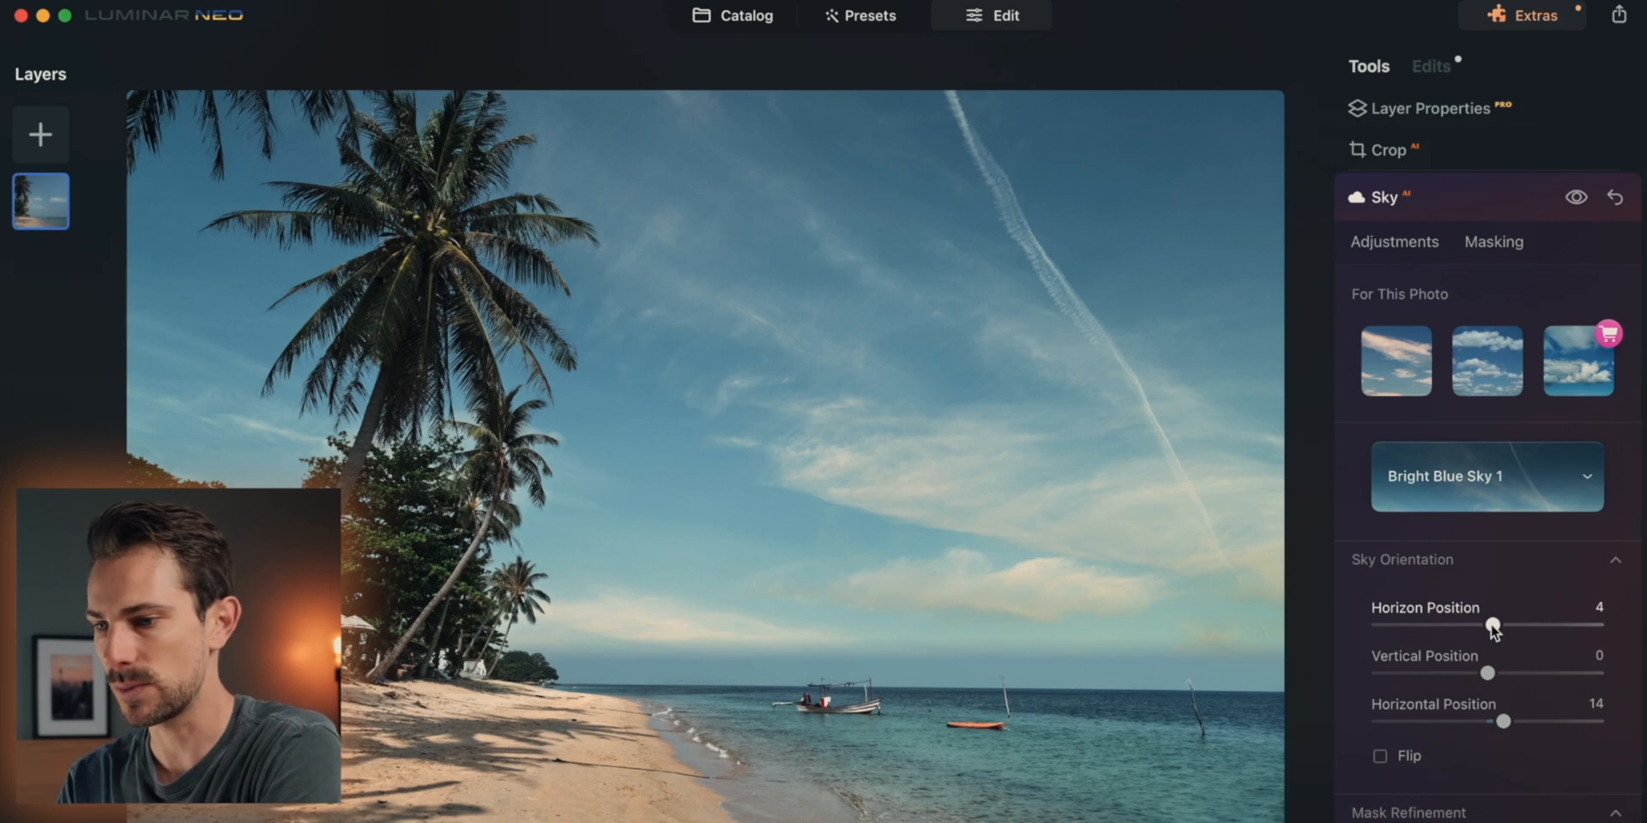
drag(1488, 674, 1485, 676)
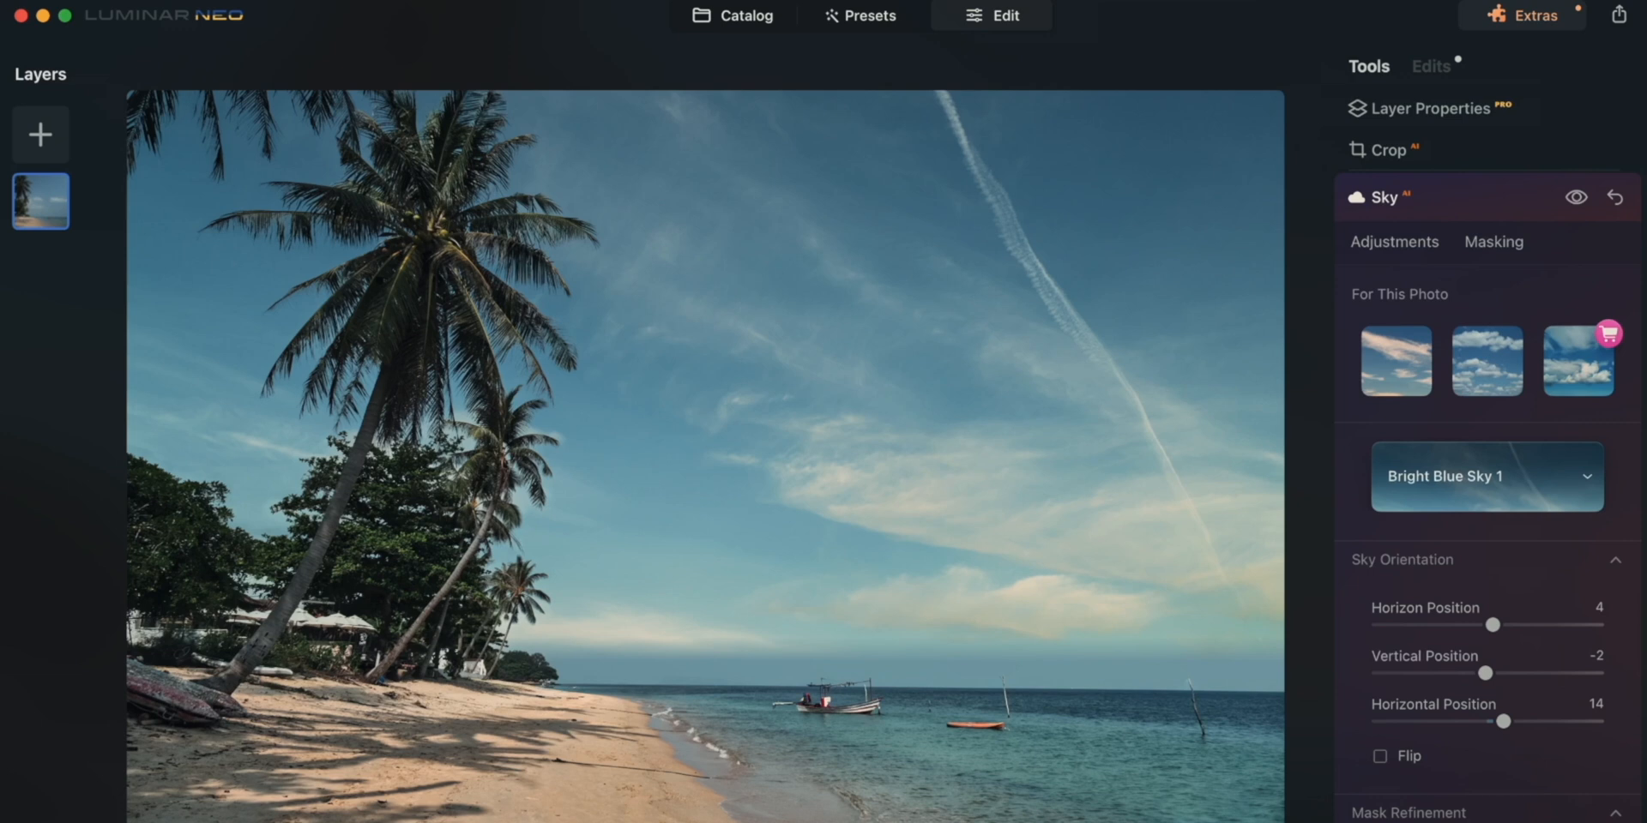
Step: Compare the edited beach photo with the original by toggling the before and after views
key(backslash)
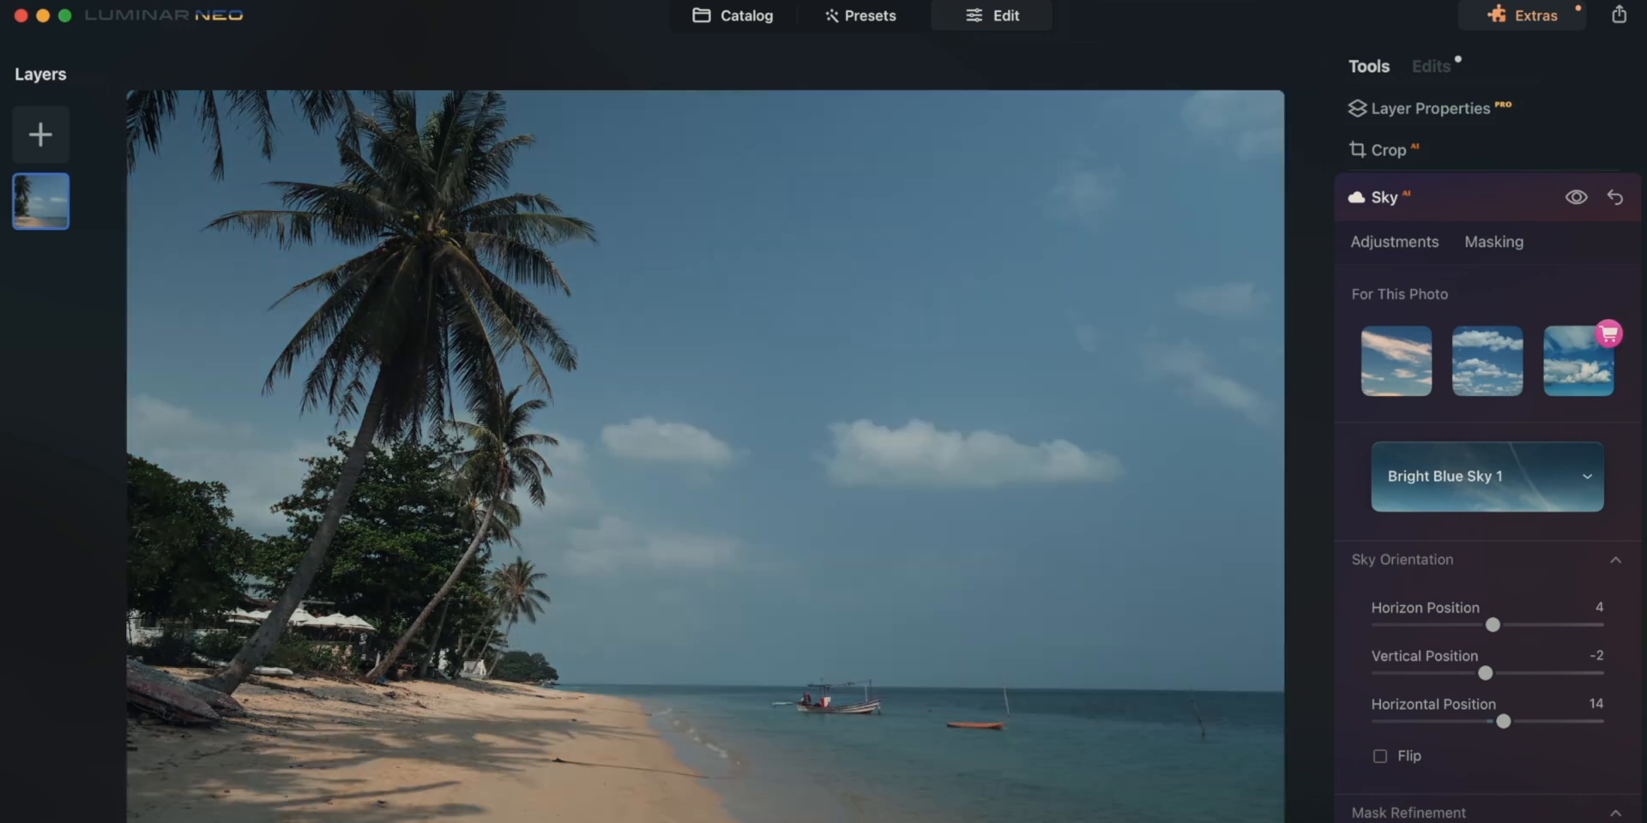
key(backslash)
key(backslash)
key(backslash)
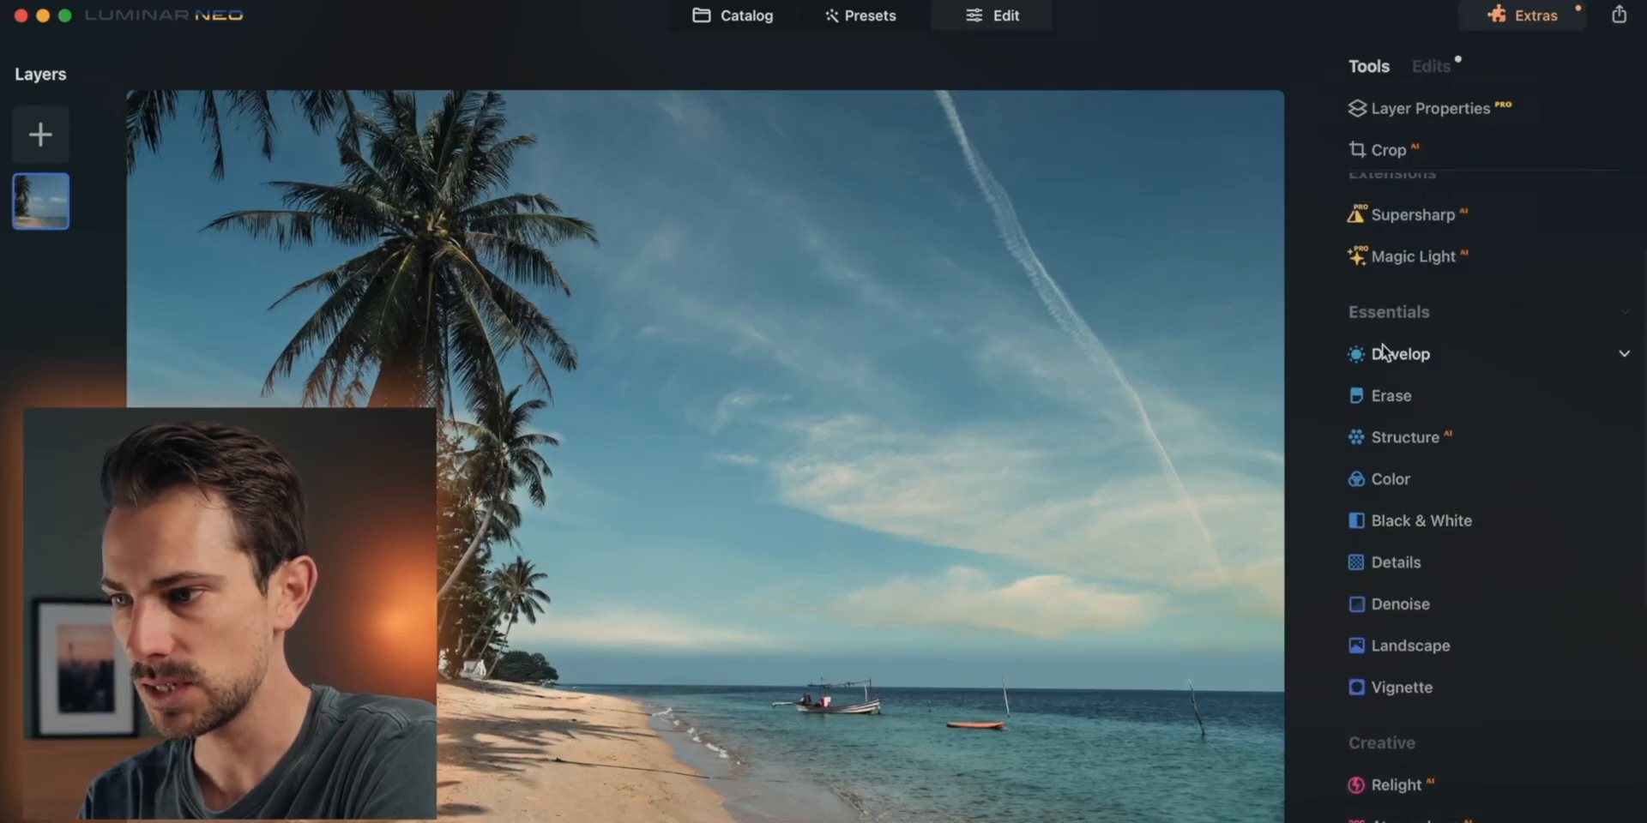
Step: Erase the orange kayak floating in the sea, using the Erase tool with brush size 20
click(1394, 396)
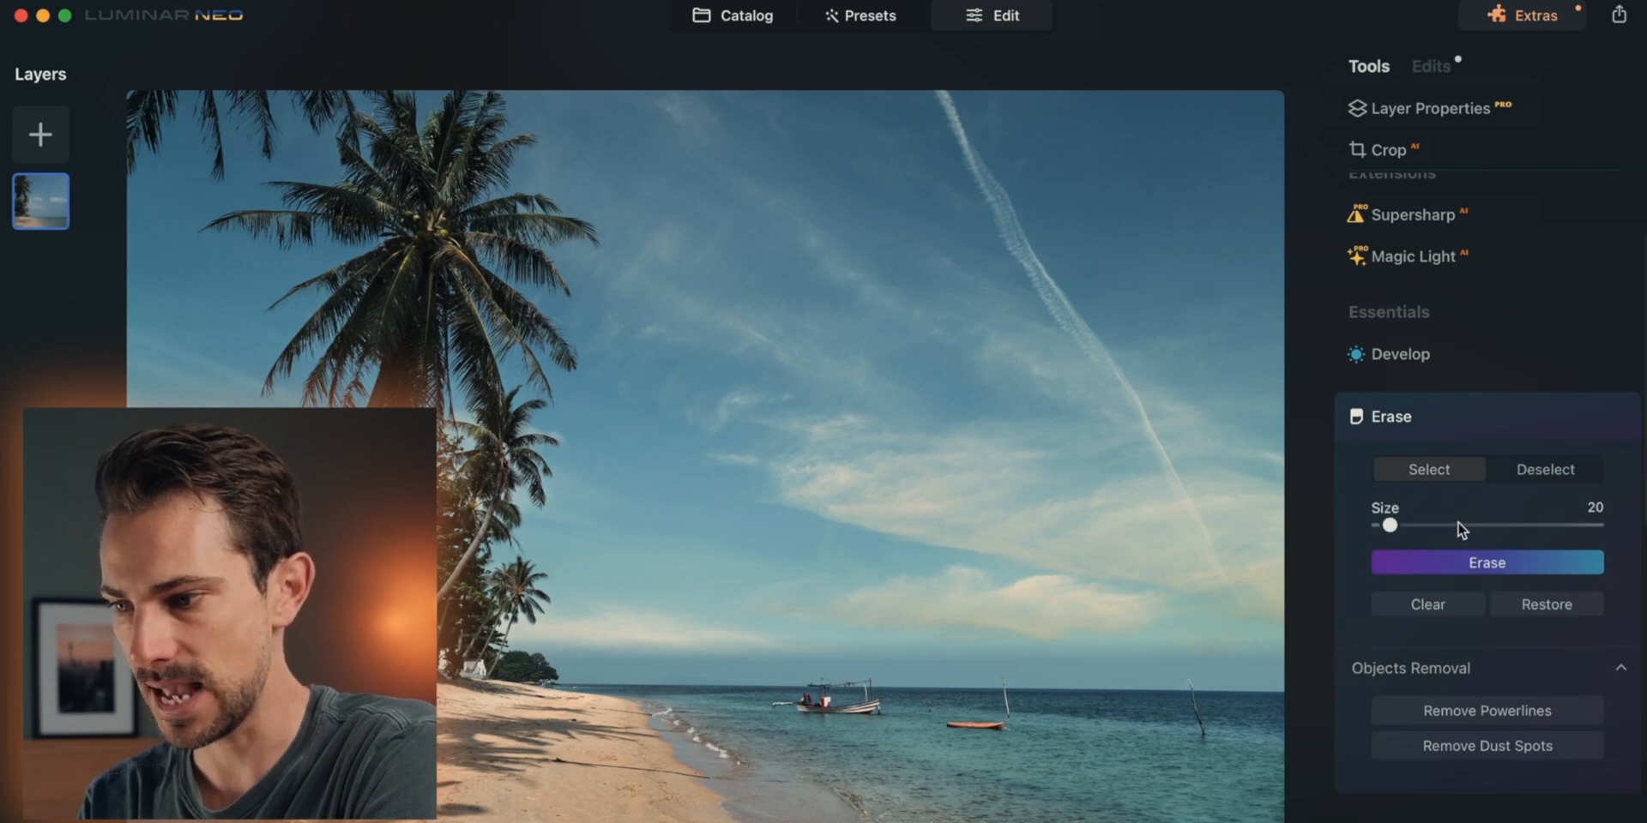
scroll(1040, 713, up, 5)
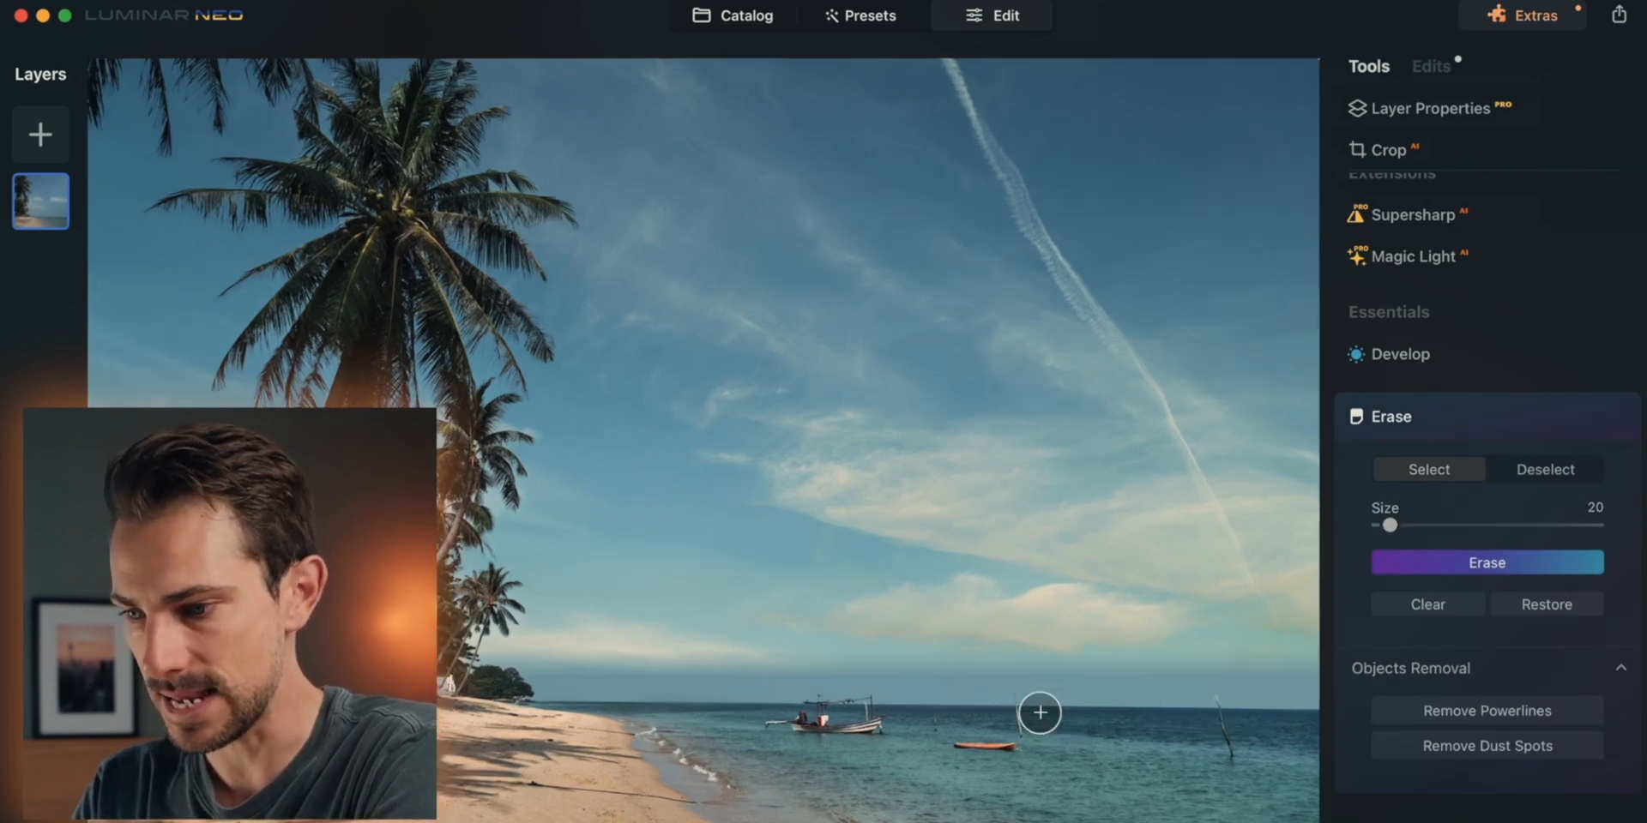
scroll(1040, 713, up, 2)
scroll(1039, 712, down, 7)
scroll(1040, 713, left, 2)
scroll(1040, 713, up, 2)
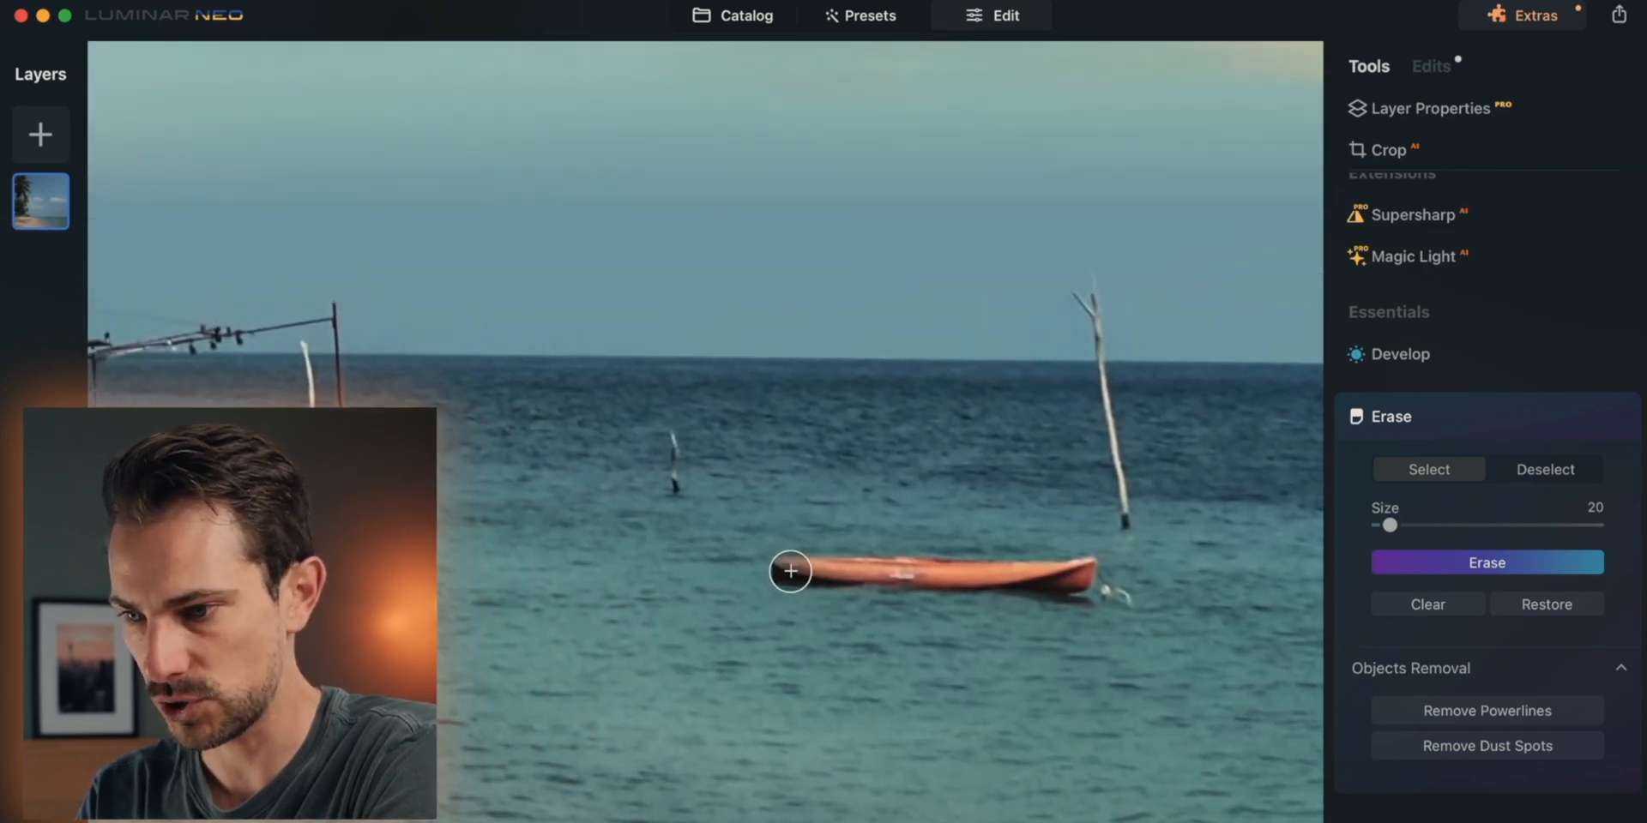
scroll(786, 571, down, 2)
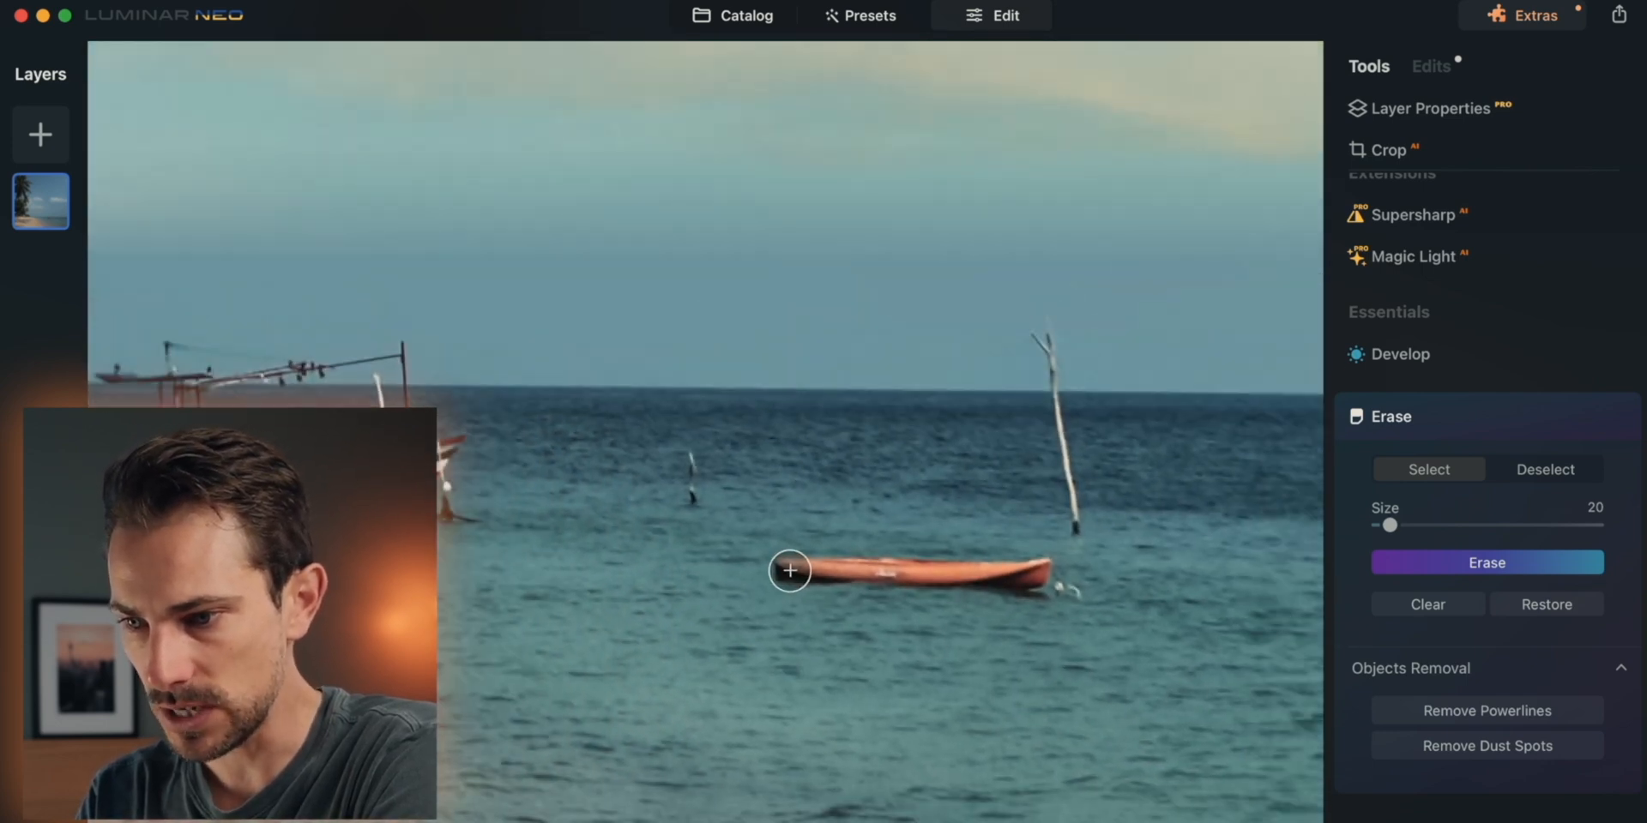
mouse_move(802, 571)
mouse_down()
mouse_move(1028, 570)
mouse_move(1078, 587)
mouse_move(823, 574)
mouse_up()
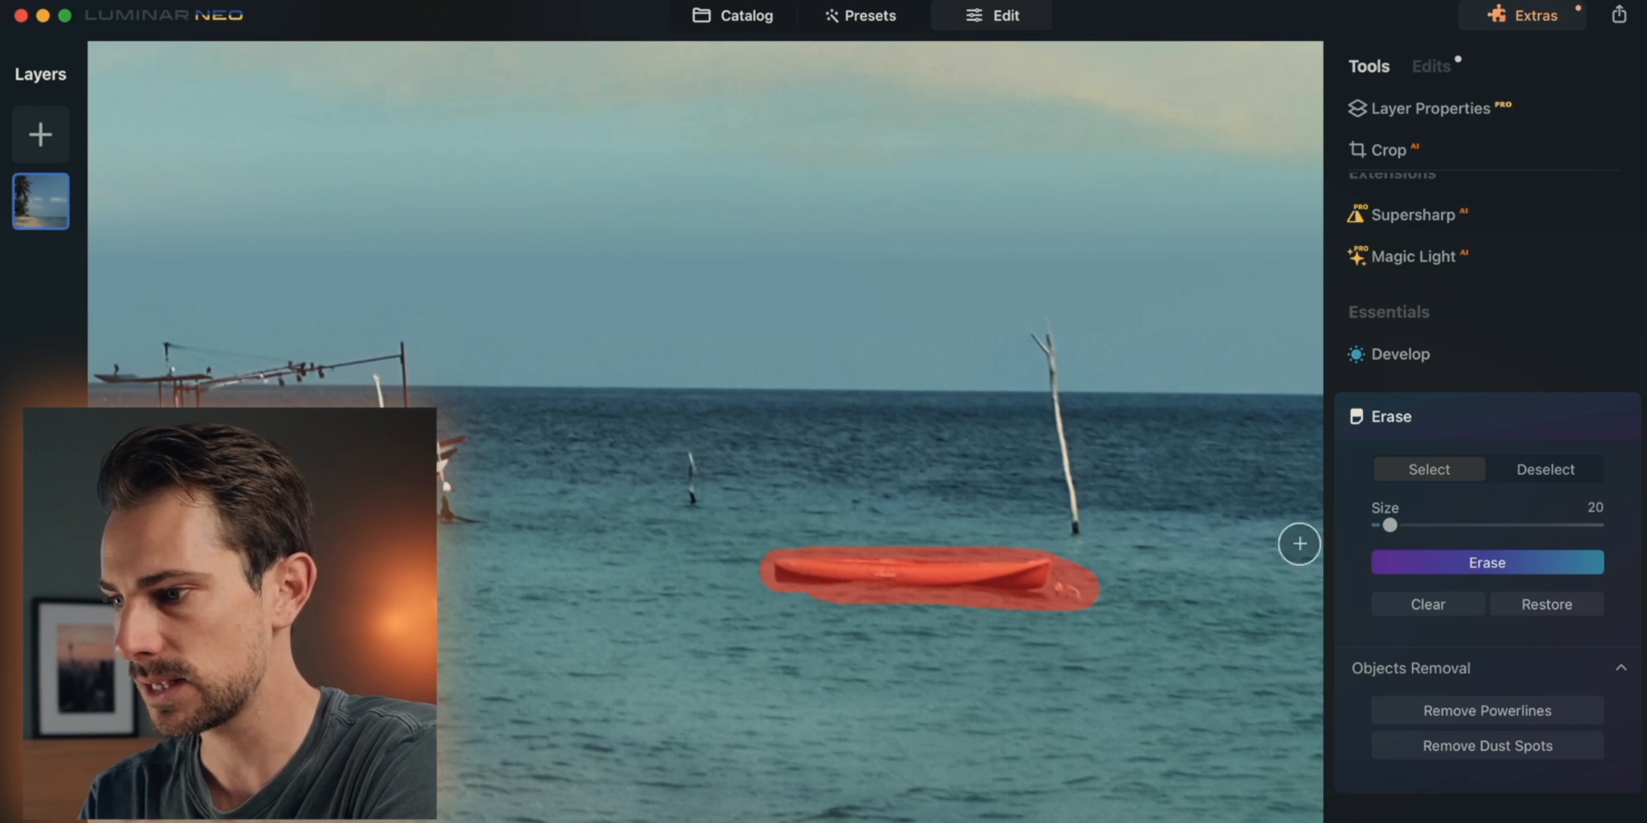
click(1485, 564)
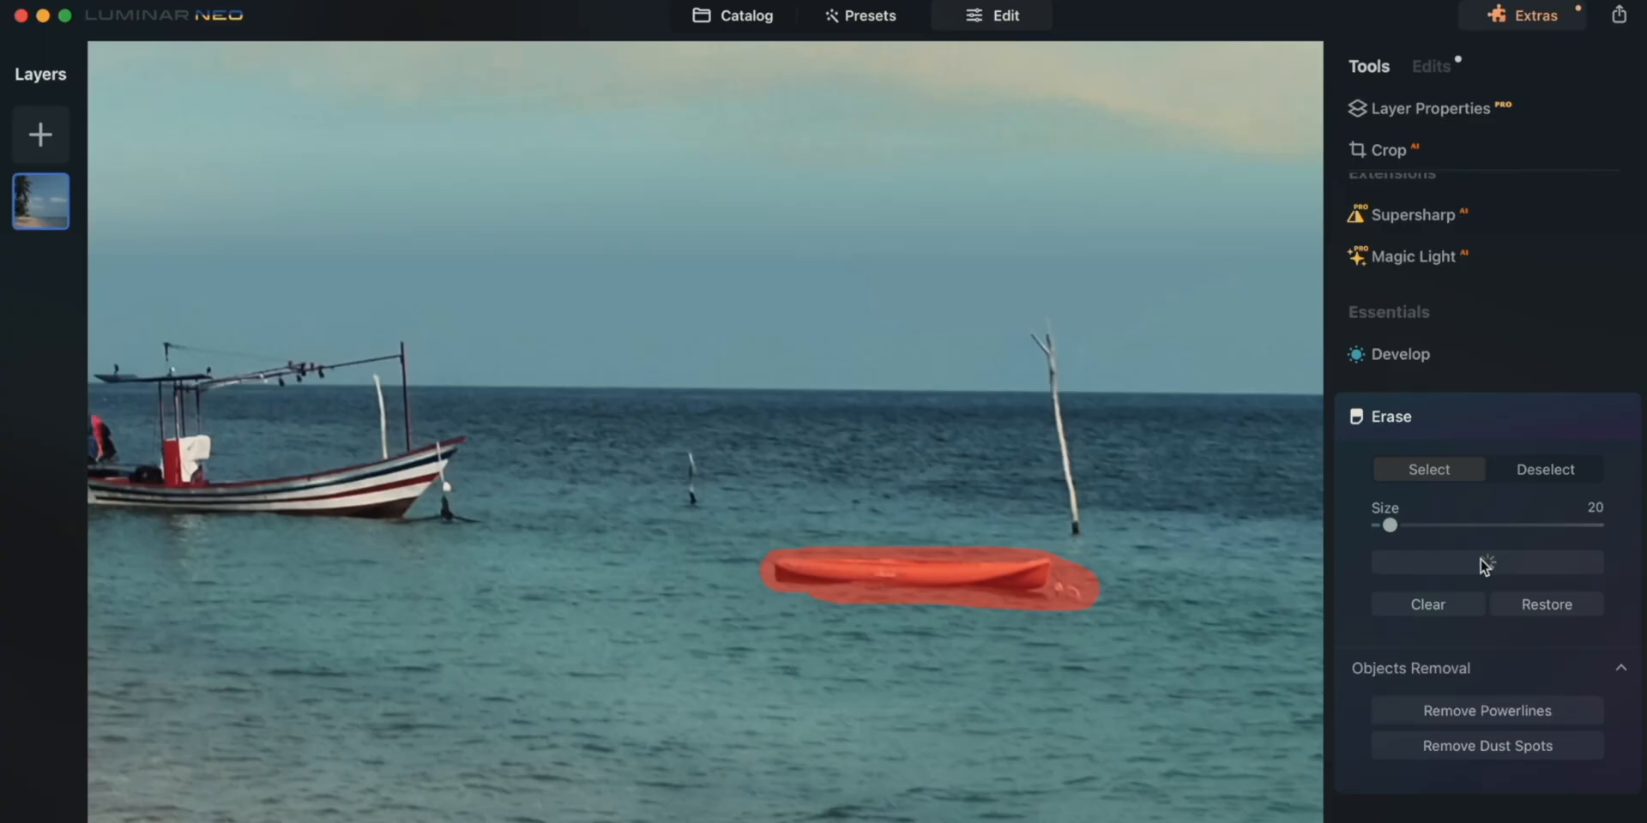
click(1483, 562)
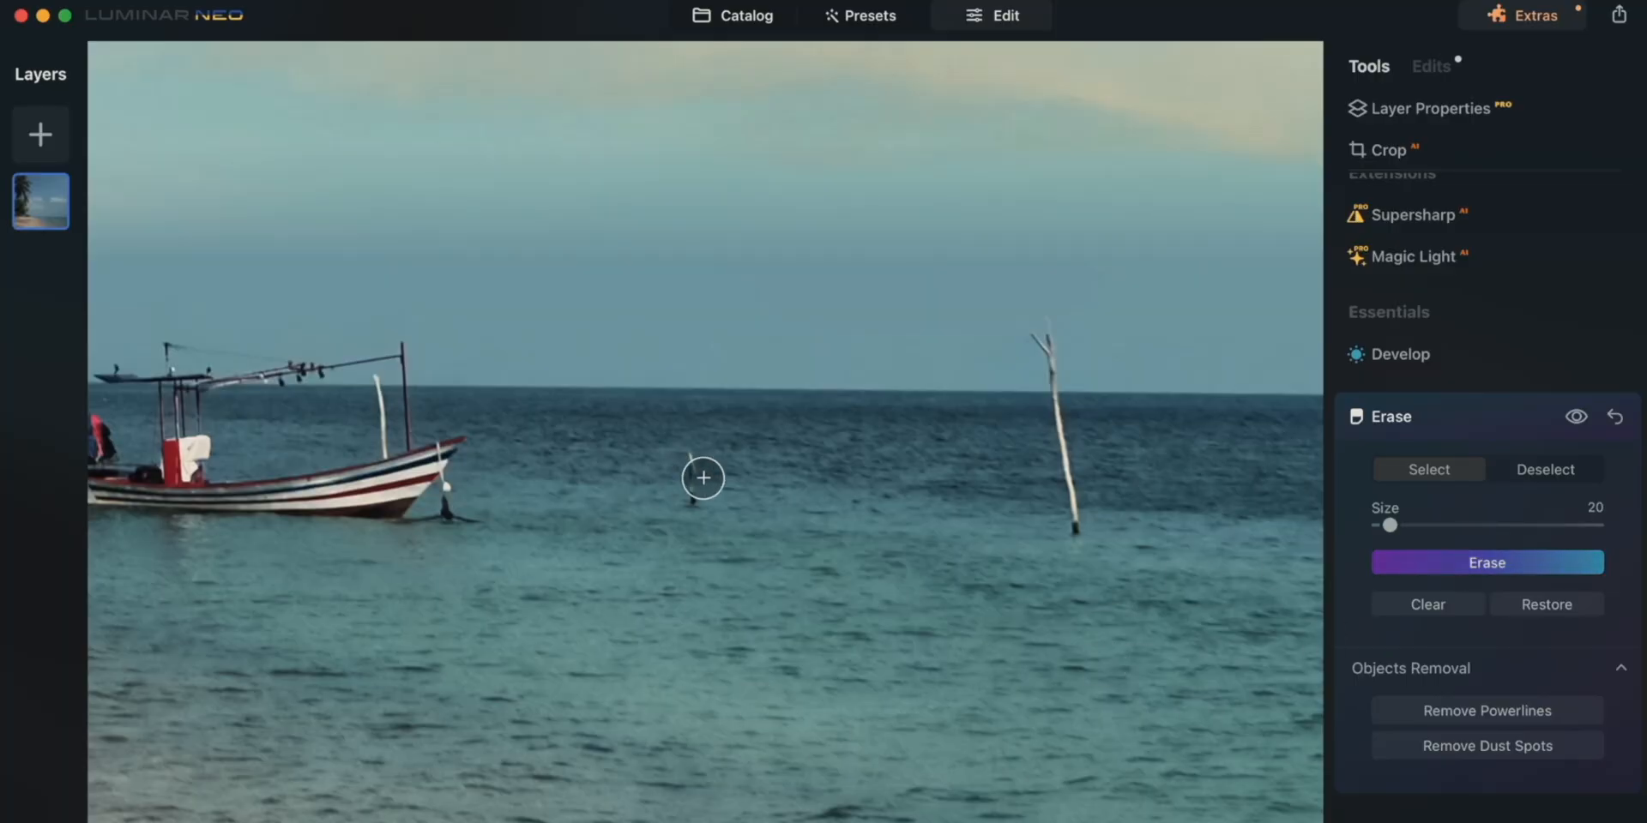
Step: Erase the wooden poles sticking out of the water beside the fishing boat and farther along the horizon
drag(693, 492, 693, 501)
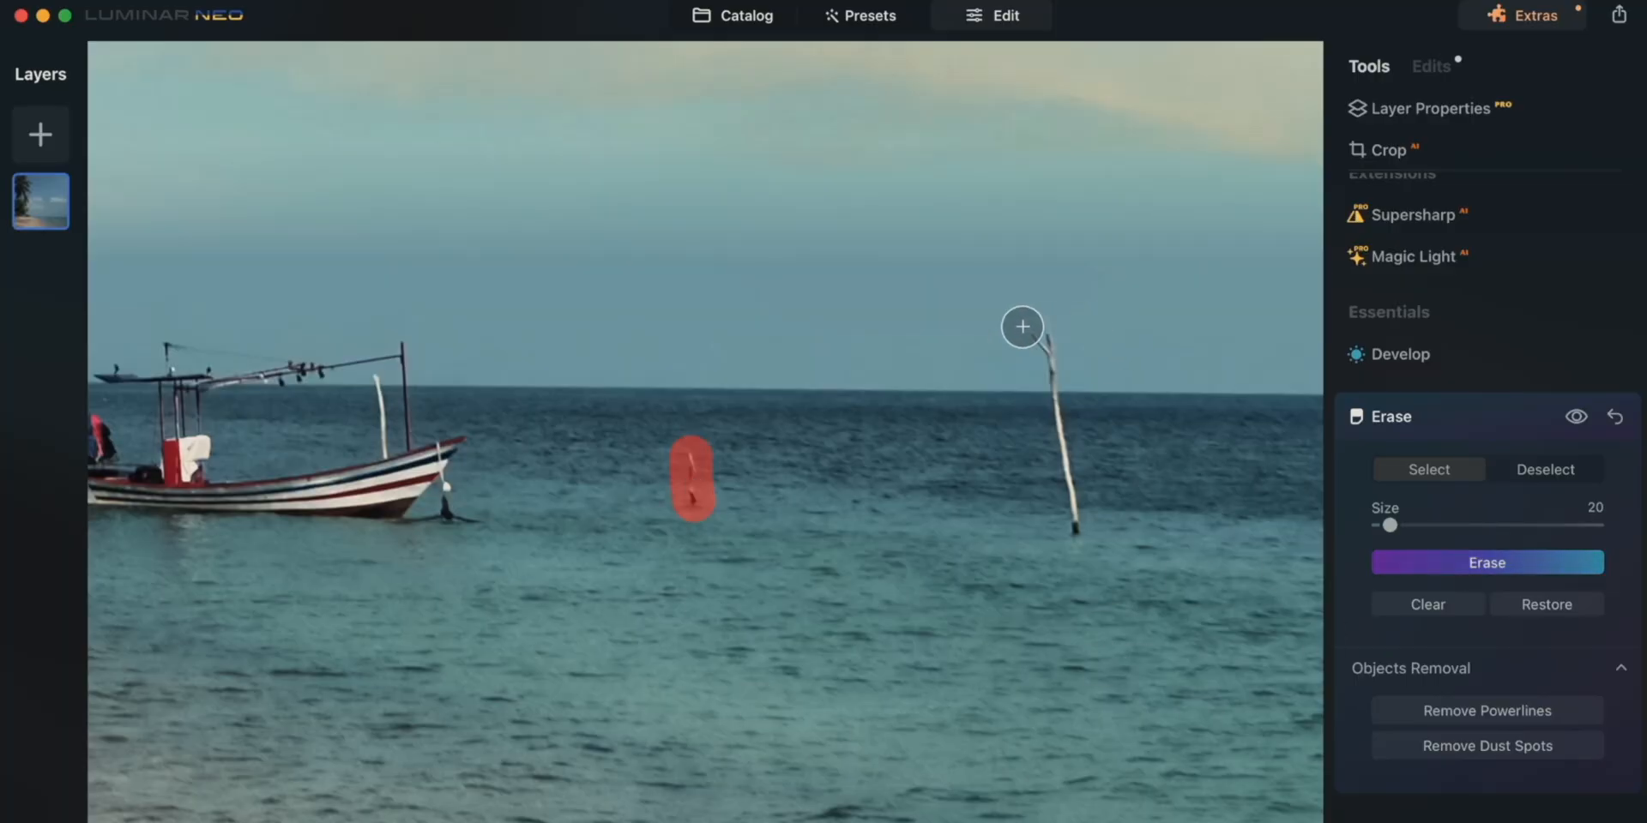
drag(1031, 339, 1082, 503)
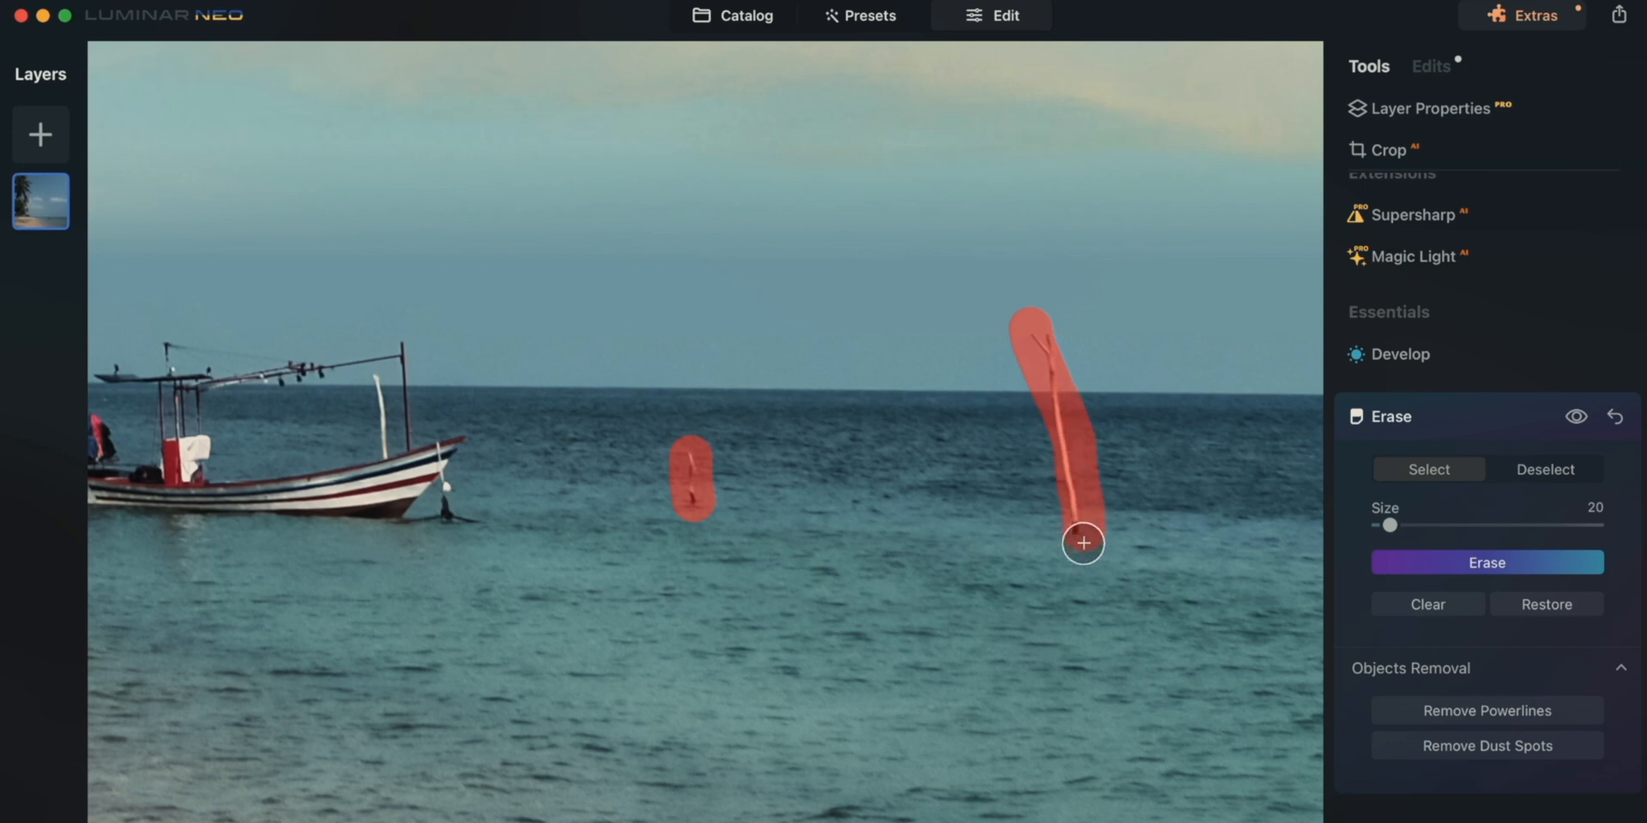
click(1502, 568)
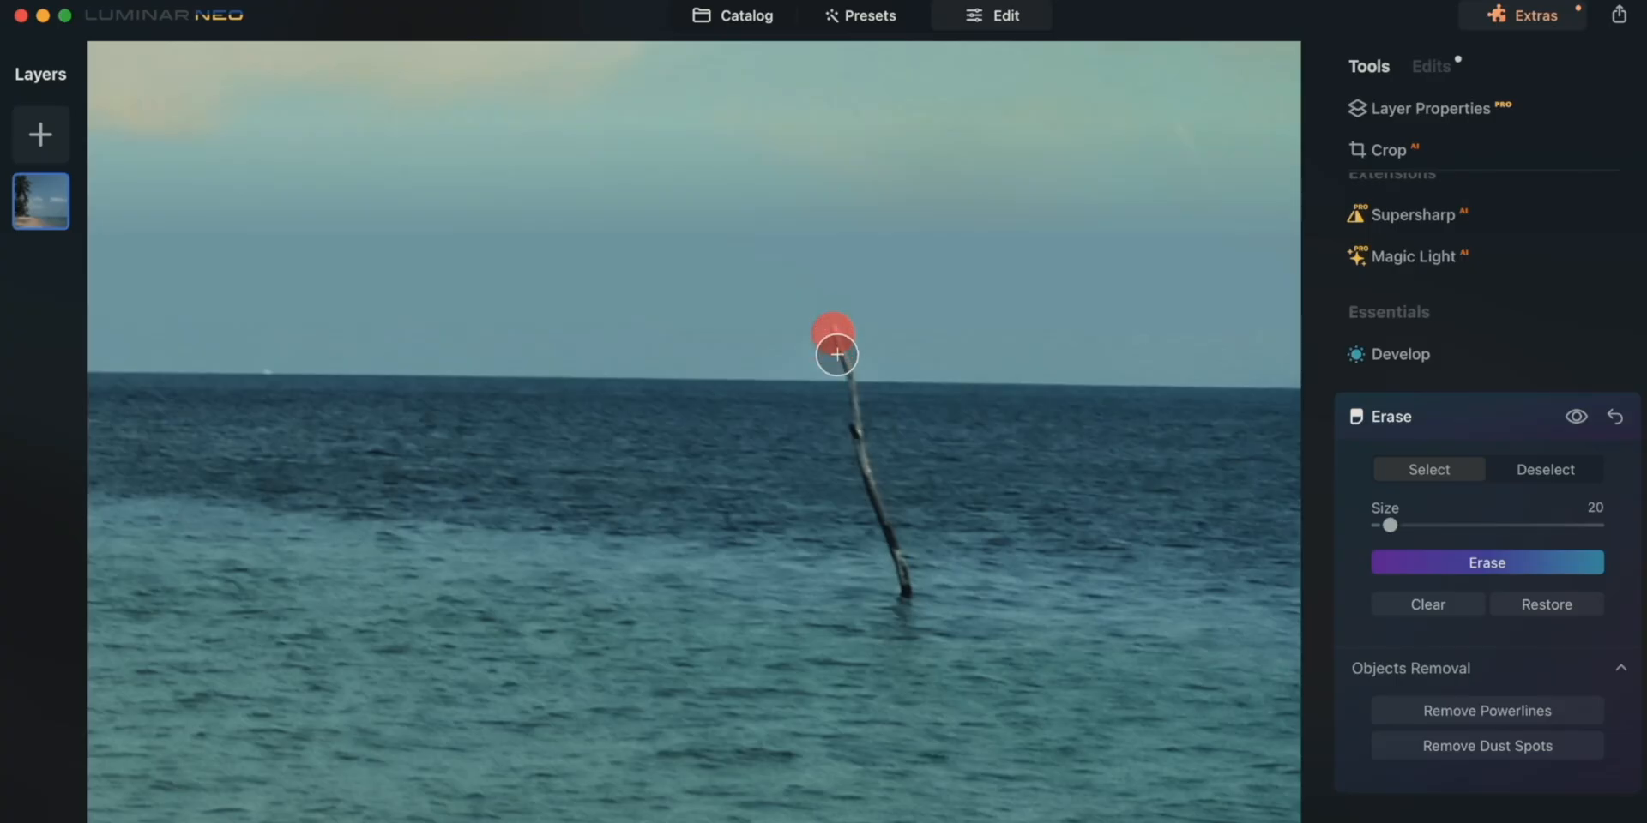
drag(836, 355, 908, 603)
click(1452, 564)
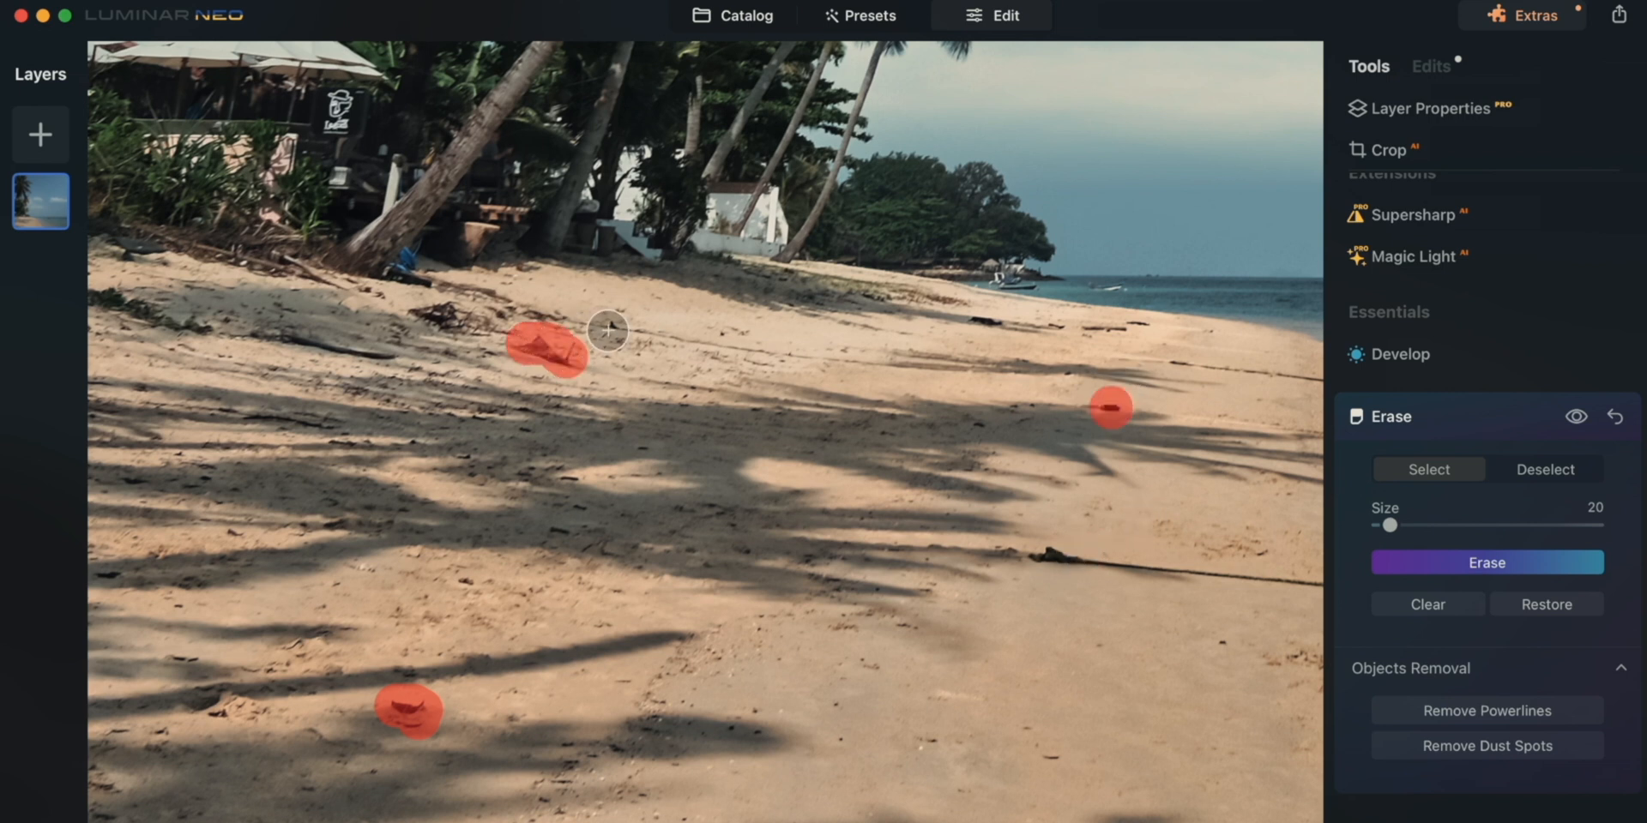
Step: Try to erase the dark debris spots on the sand, and restore the erased areas
click(1444, 560)
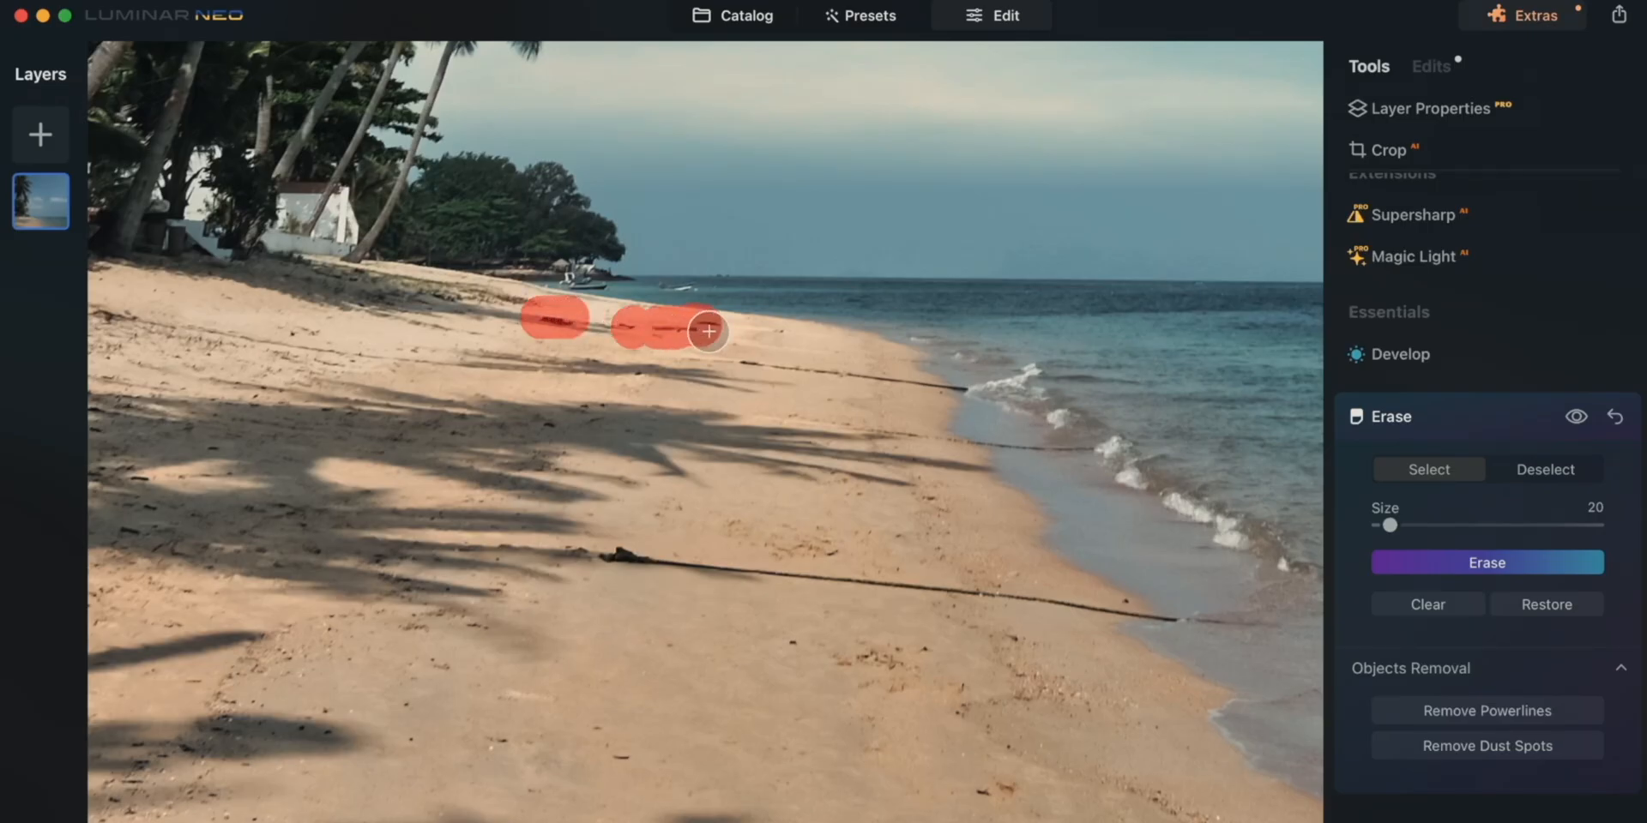
click(1481, 566)
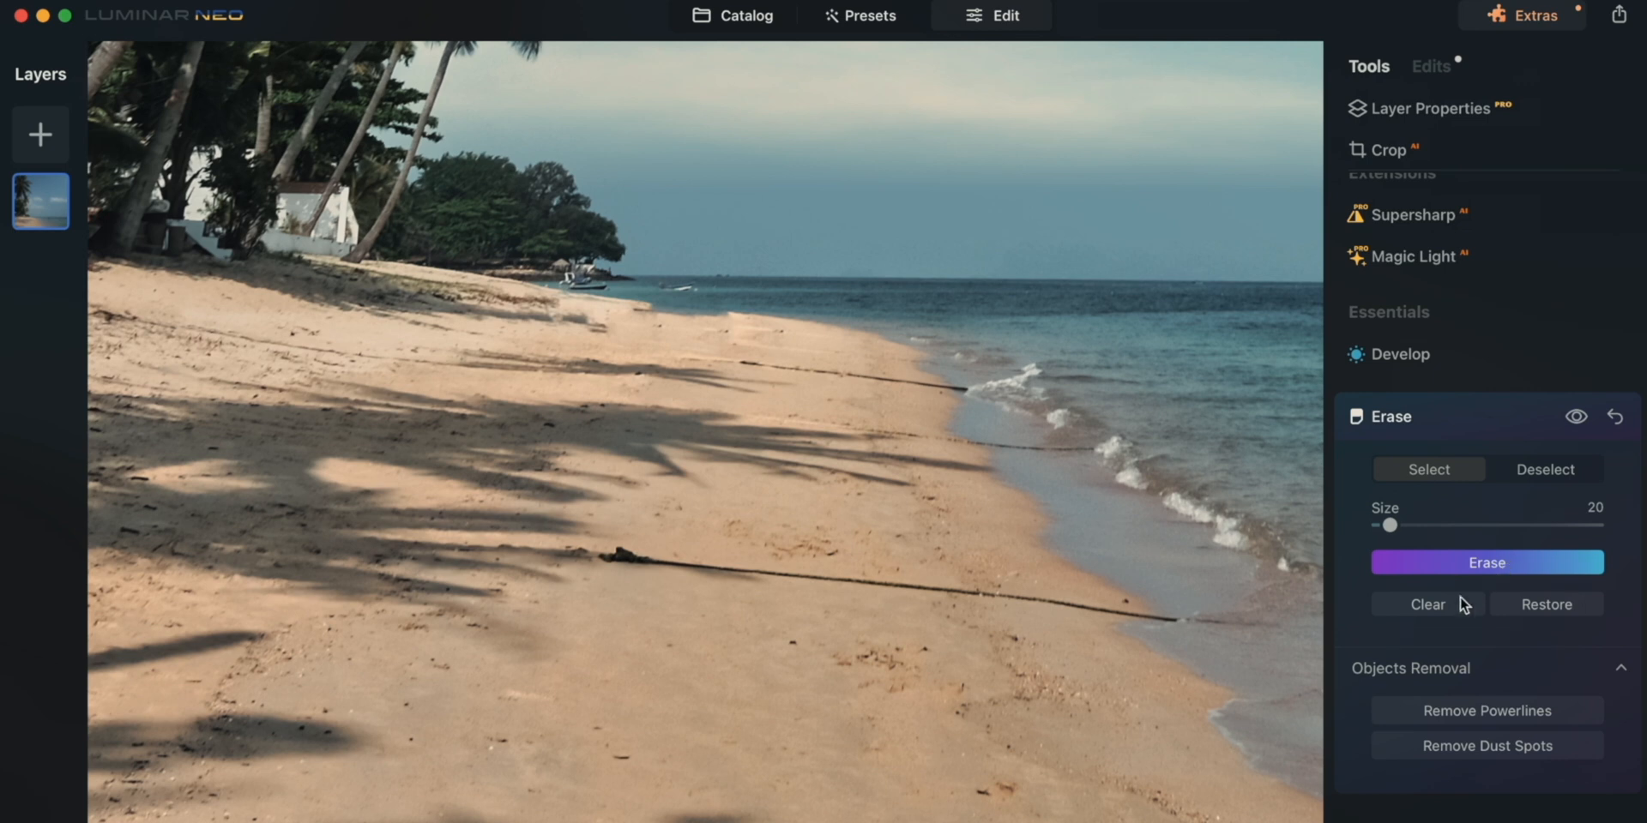
click(1553, 602)
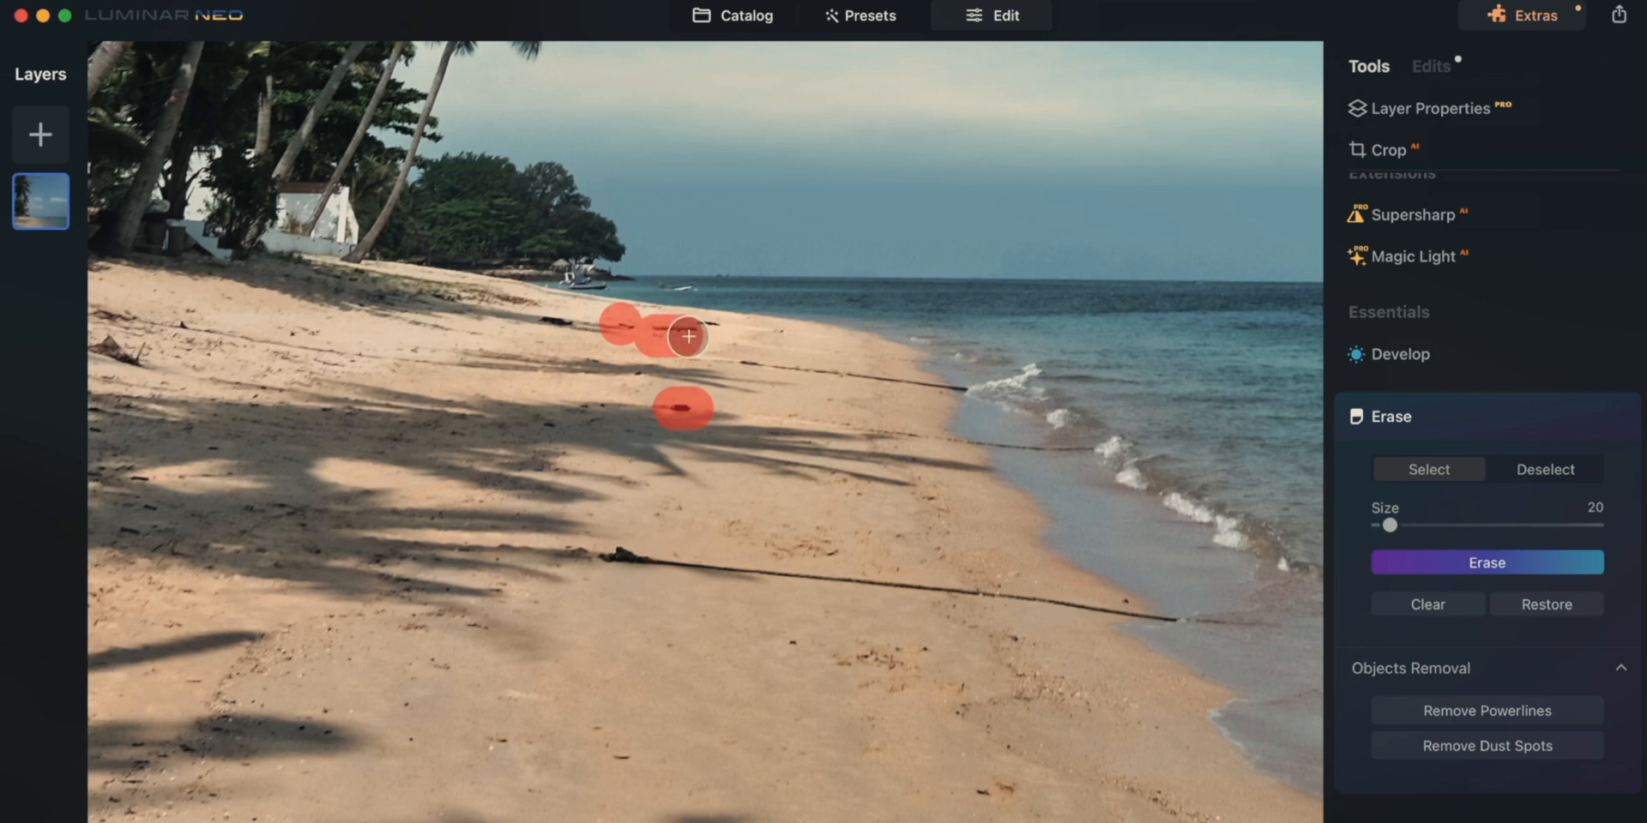
click(1487, 565)
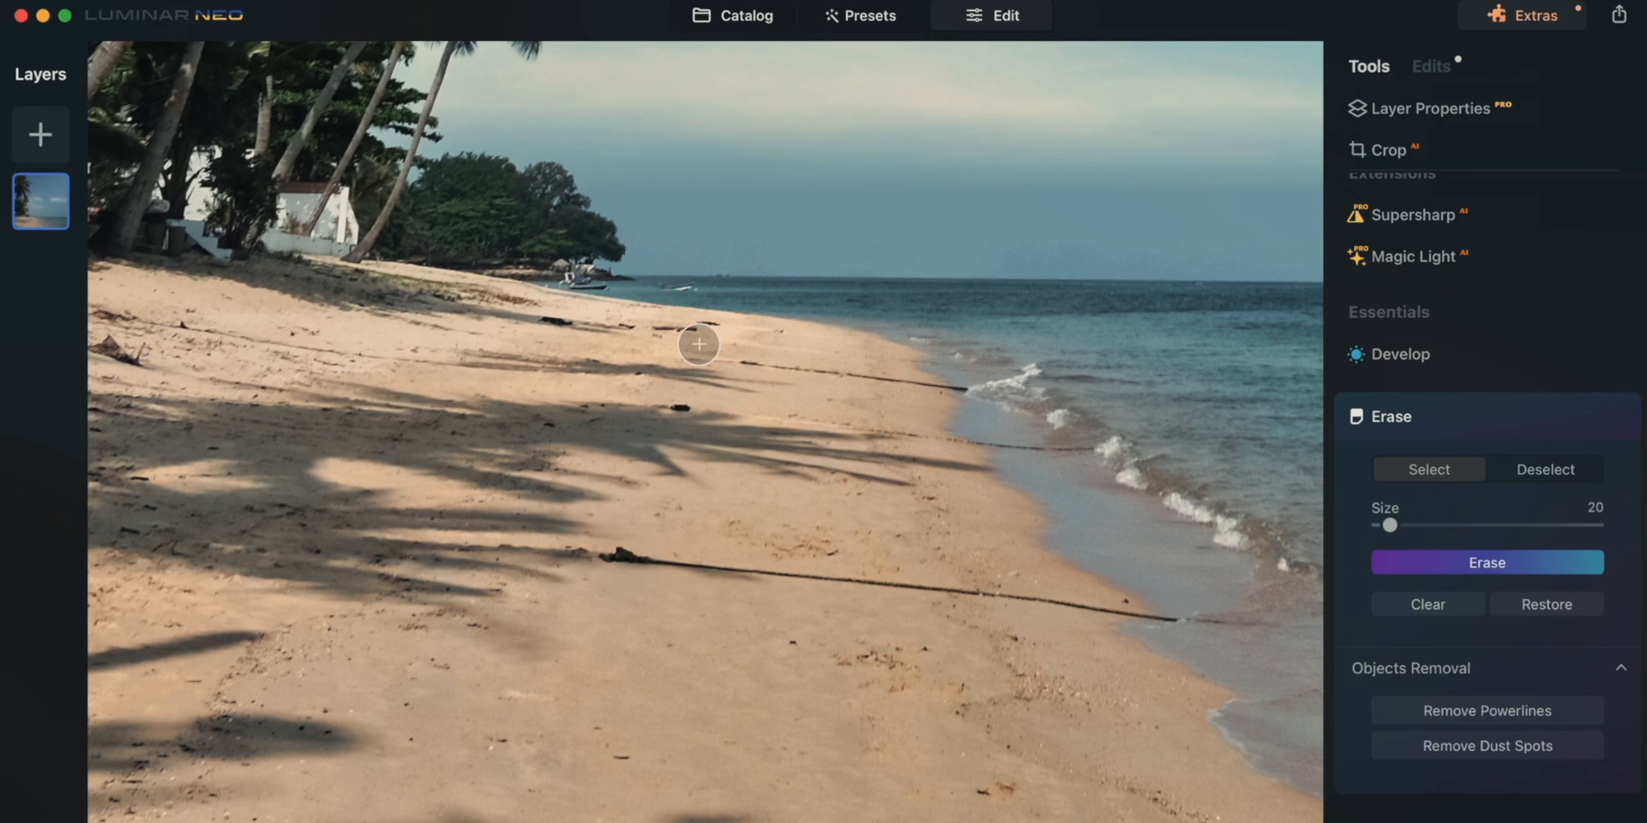
Step: Erase the dark debris pieces and small spots scattered over the upper part of the beach
scroll(699, 344, up, 5)
mouse_move(553, 298)
mouse_down()
mouse_move(682, 299)
mouse_move(739, 273)
mouse_up()
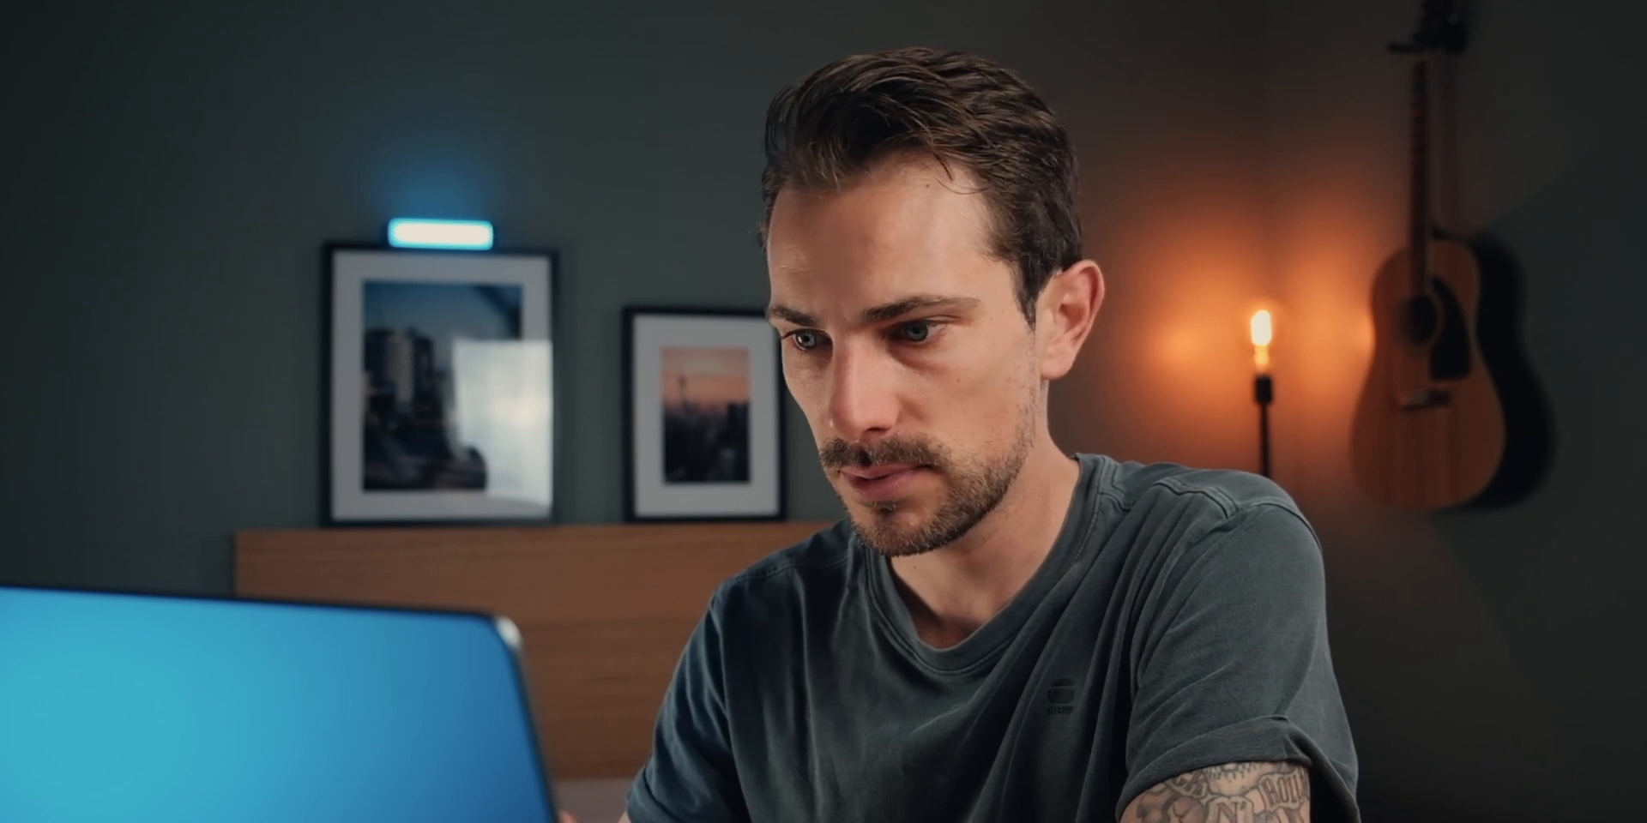
drag(600, 547, 673, 545)
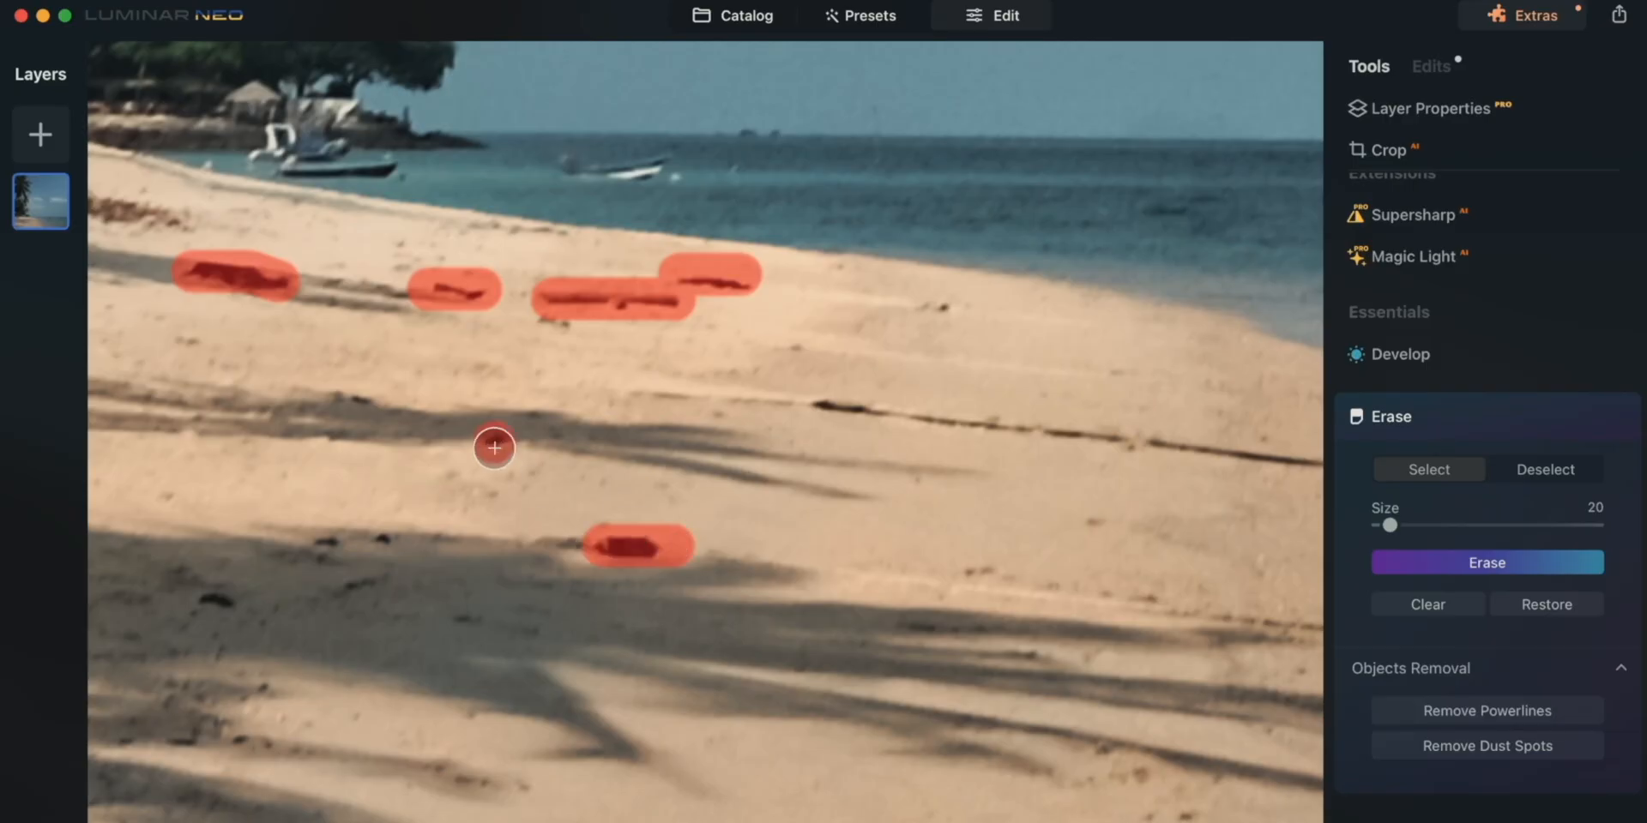
click(325, 540)
click(212, 600)
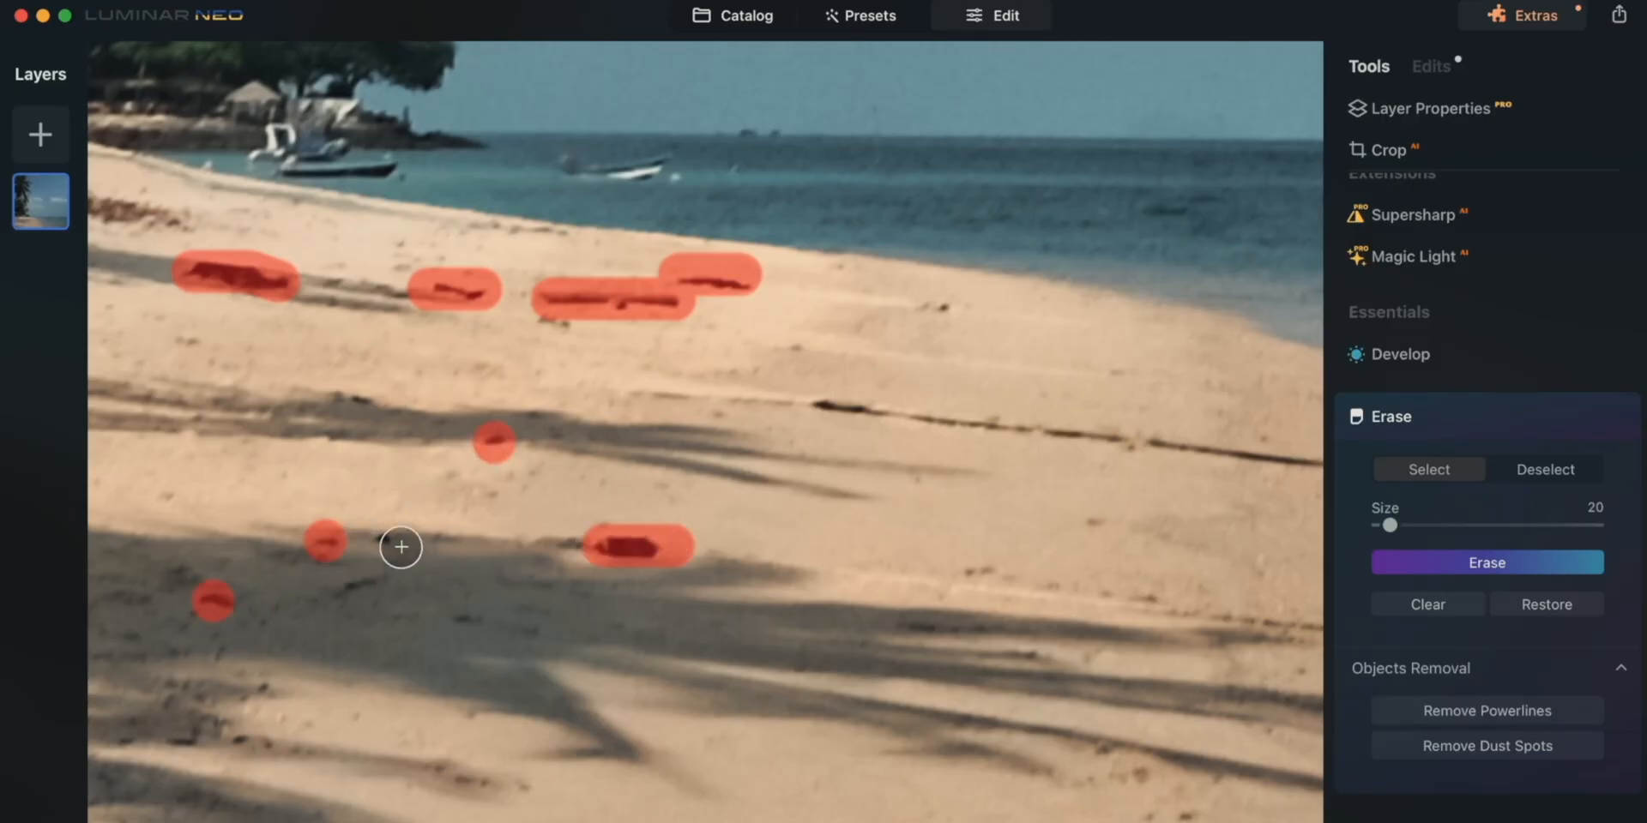
click(1559, 572)
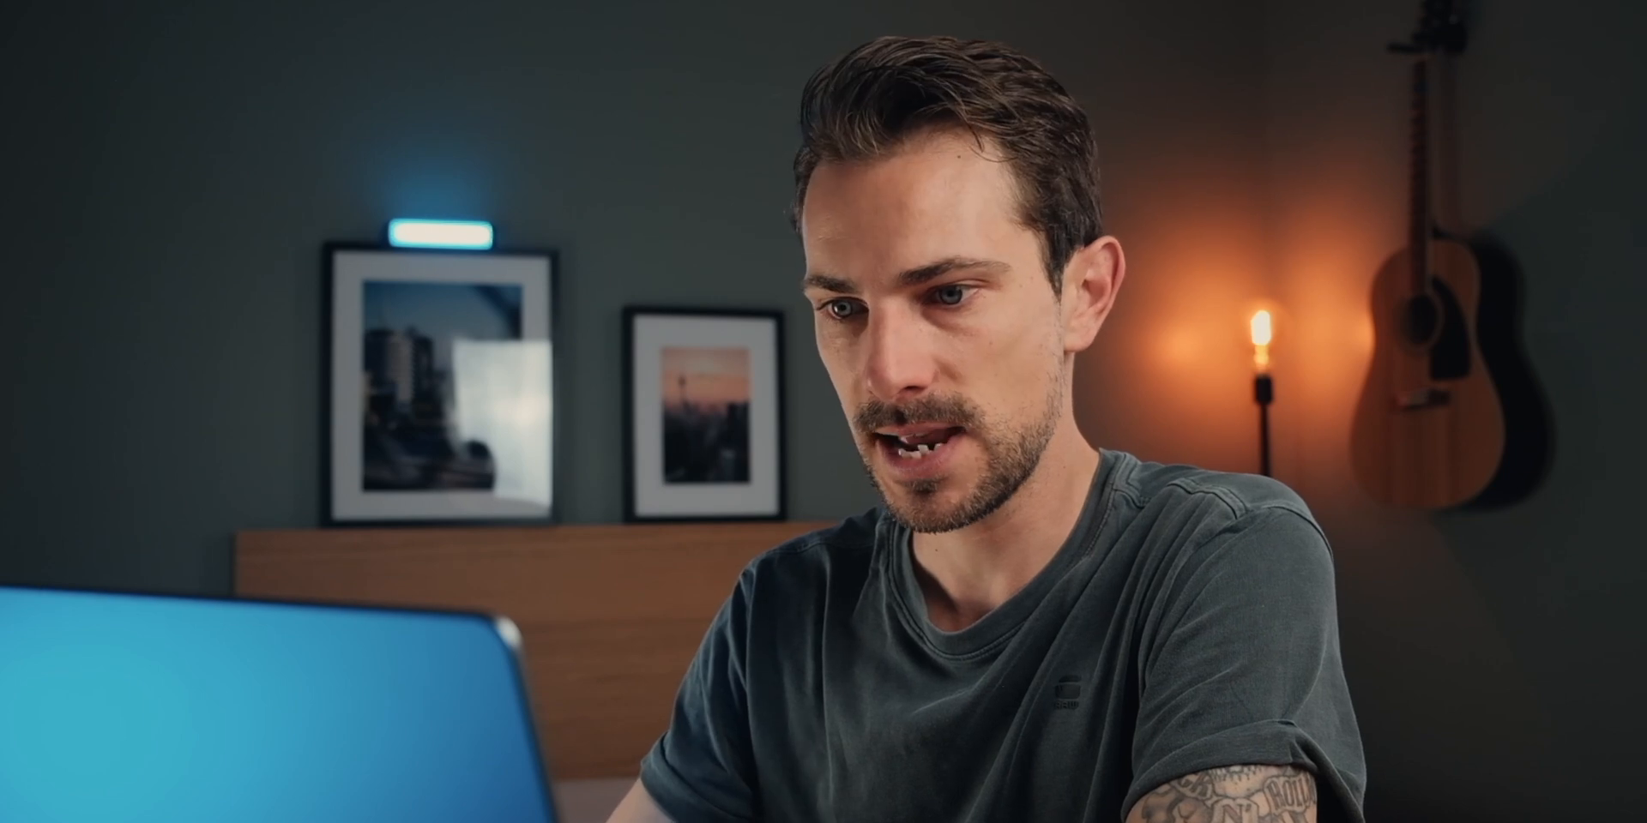
Step: Erase the three dark ropes that run across the sand towards the water
mouse_move(331, 329)
mouse_down()
mouse_move(507, 332)
mouse_move(1191, 419)
mouse_up()
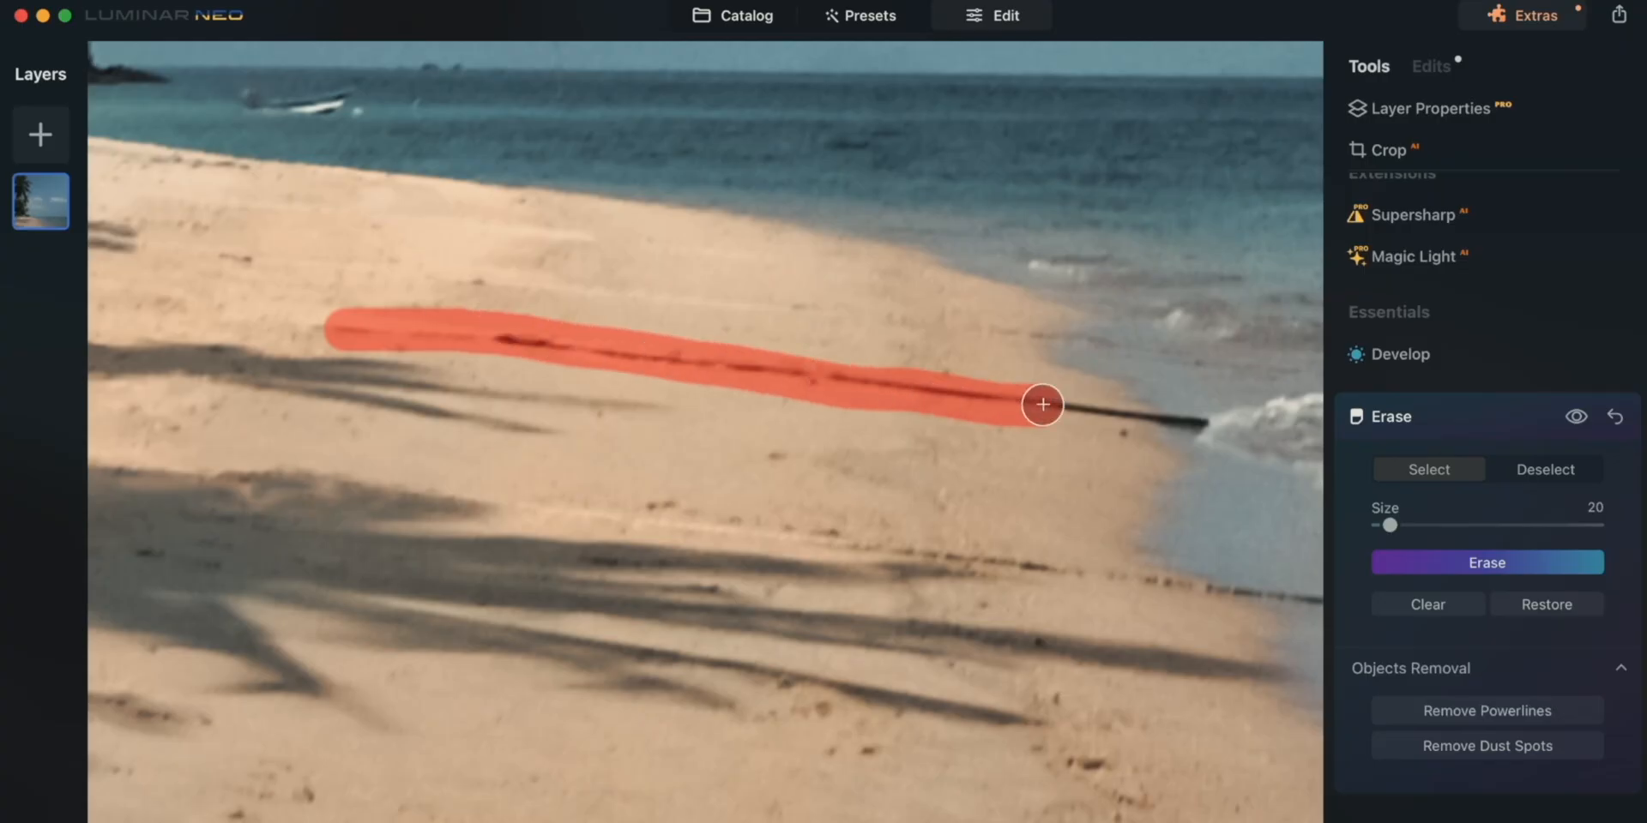
click(1551, 553)
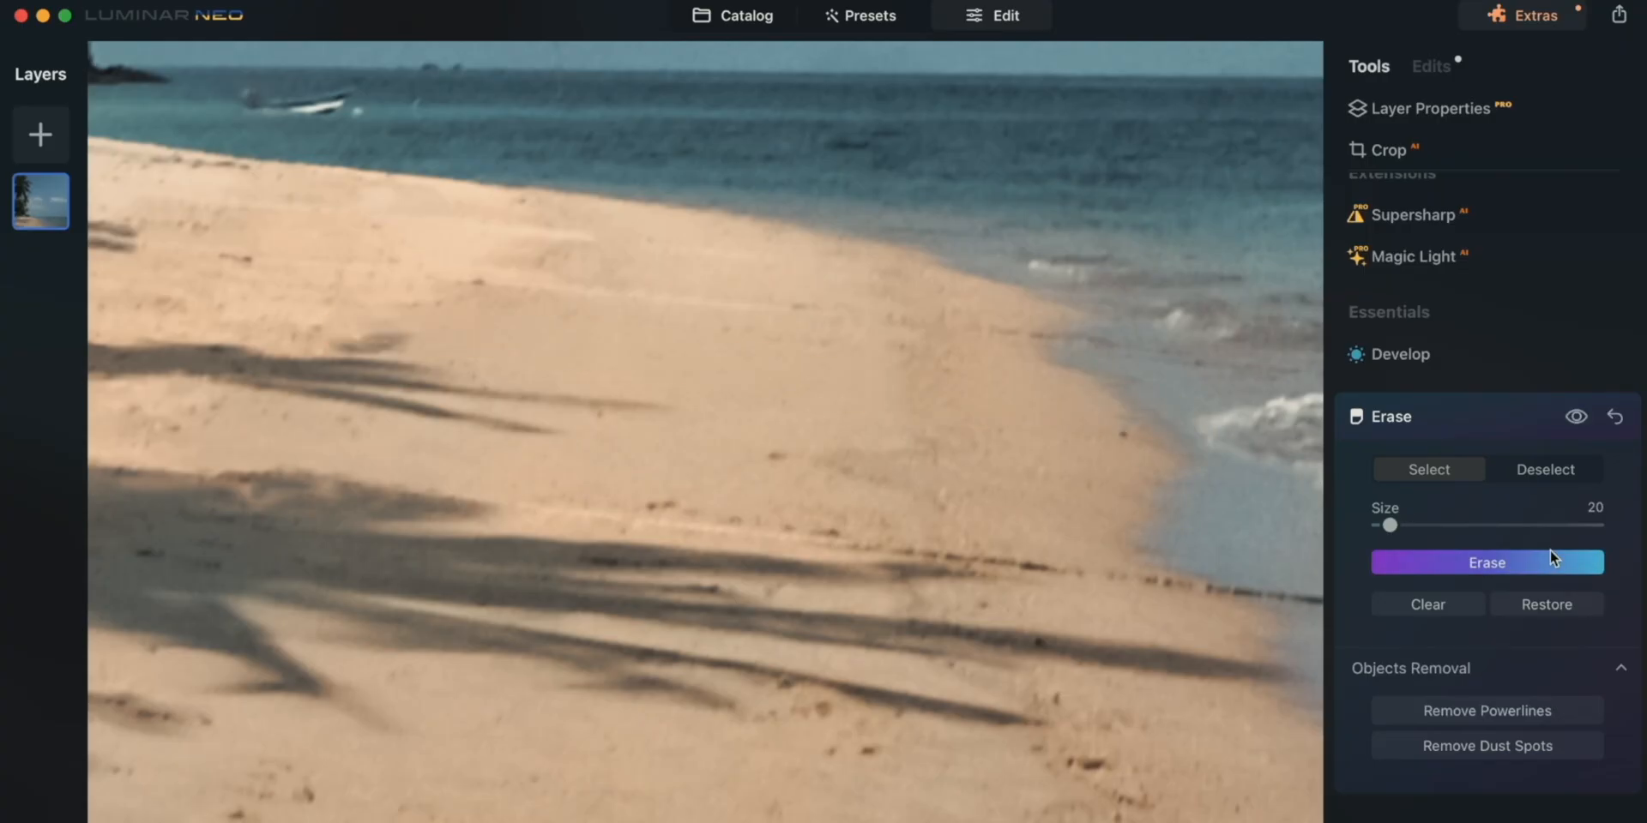
scroll(741, 596, up, 5)
scroll(744, 596, up, 3)
scroll(745, 596, right, 3)
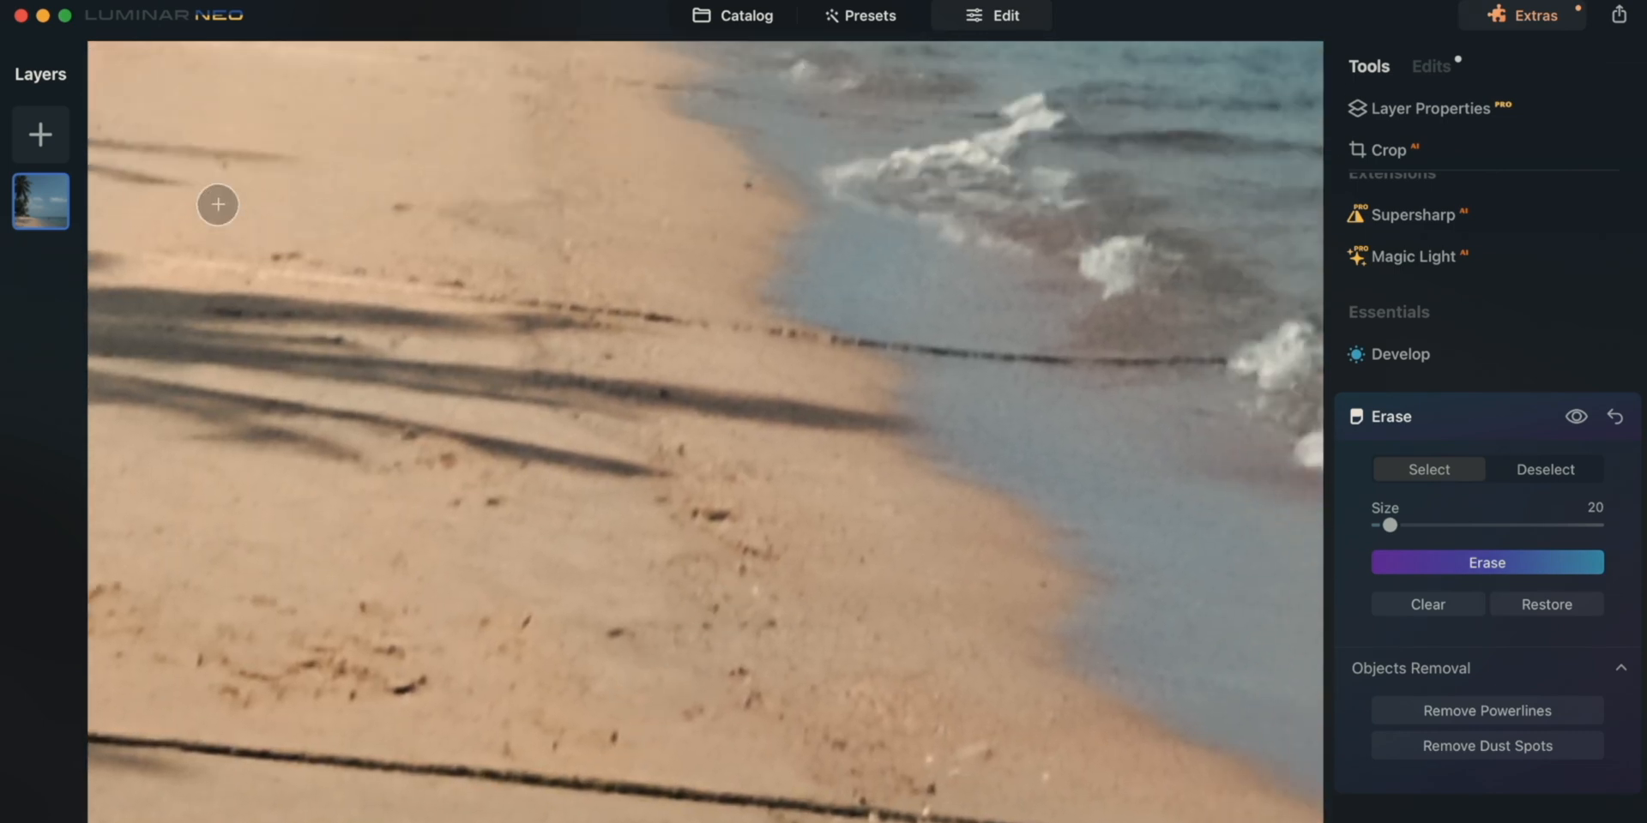
drag(520, 296, 688, 313)
drag(914, 348, 1104, 360)
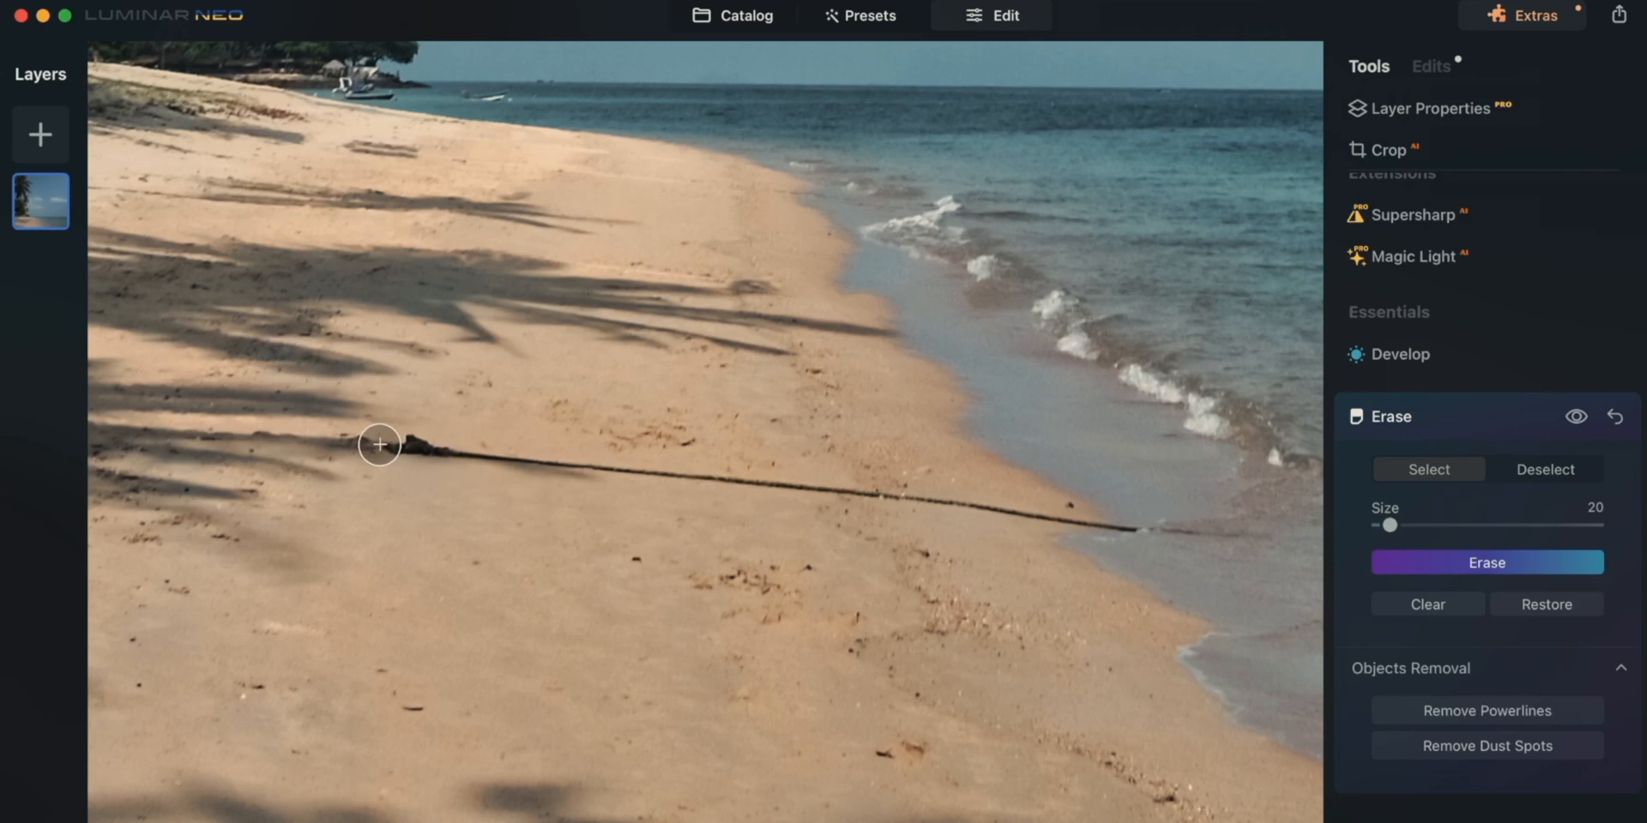
drag(380, 445, 930, 498)
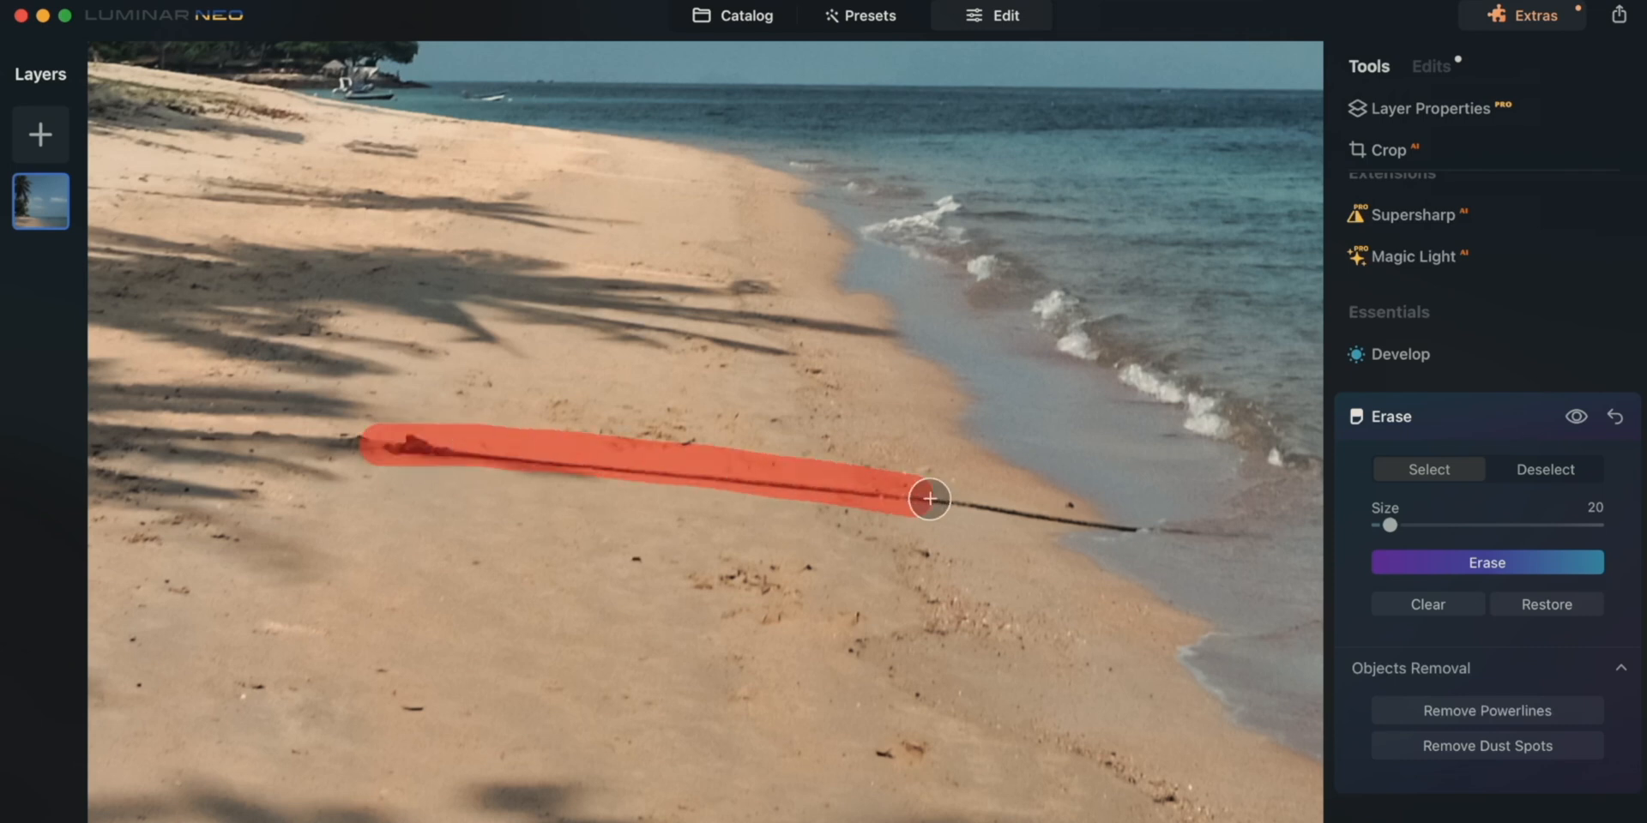
click(1531, 561)
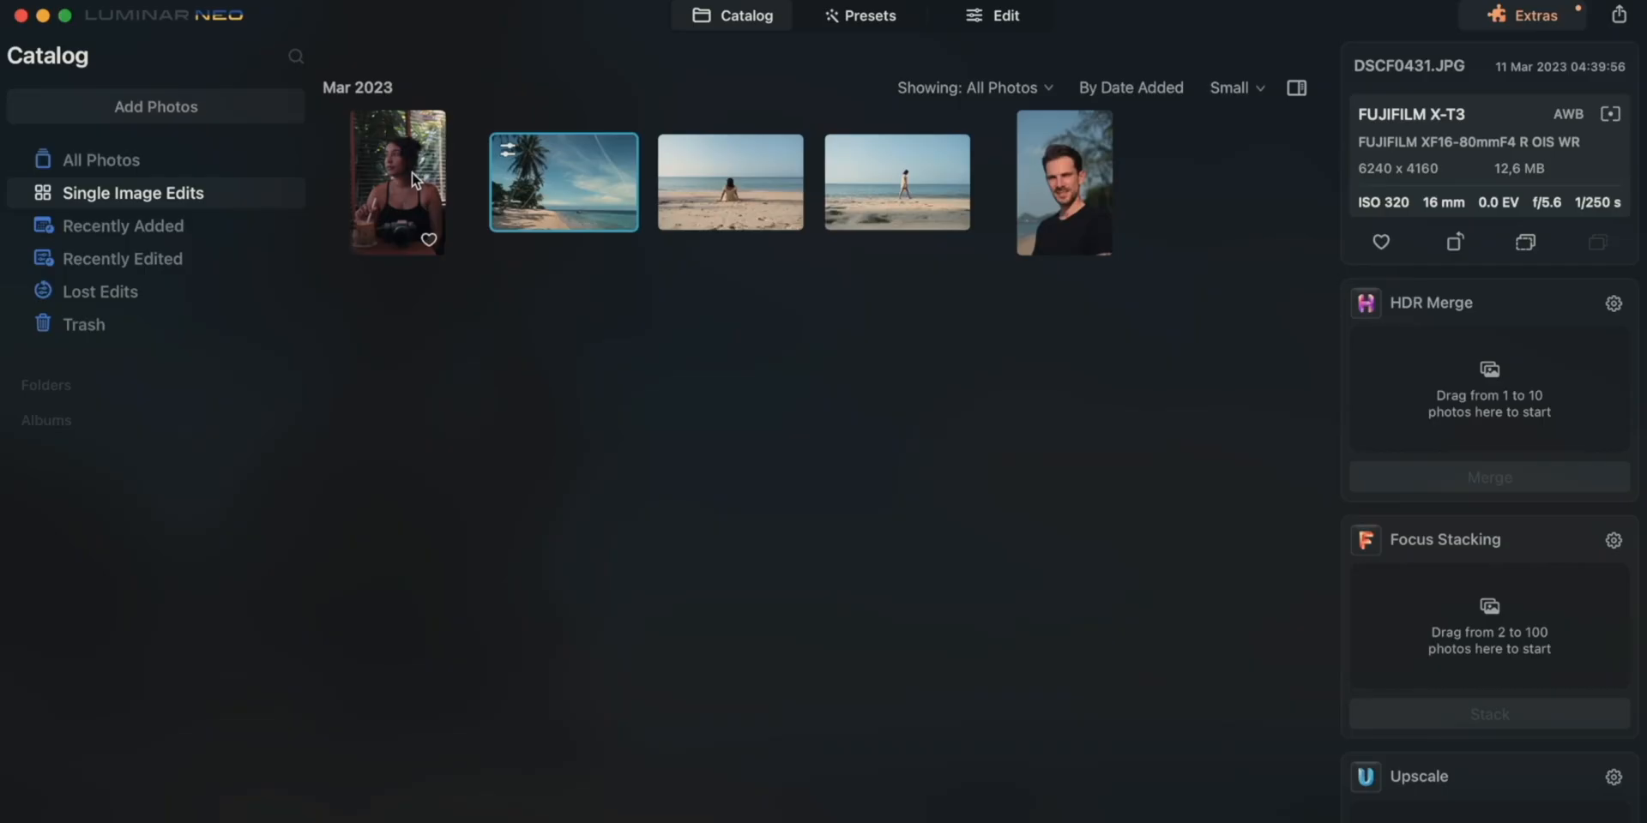
Step: Open the catalog portrait of the woman seated with a camera and browse its recommended presets
double_click(411, 171)
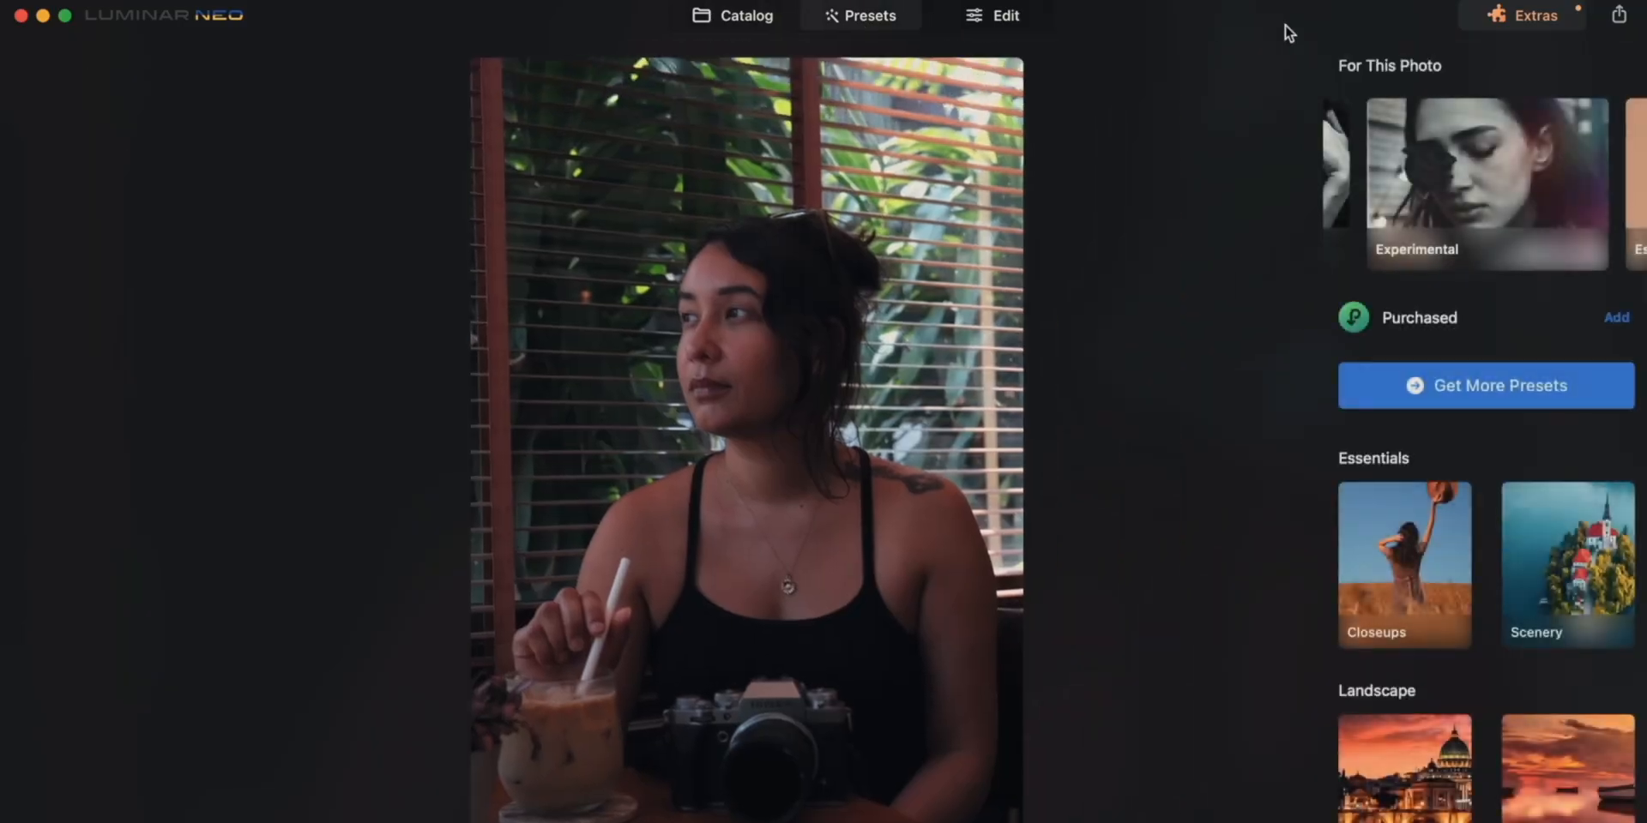
click(1346, 172)
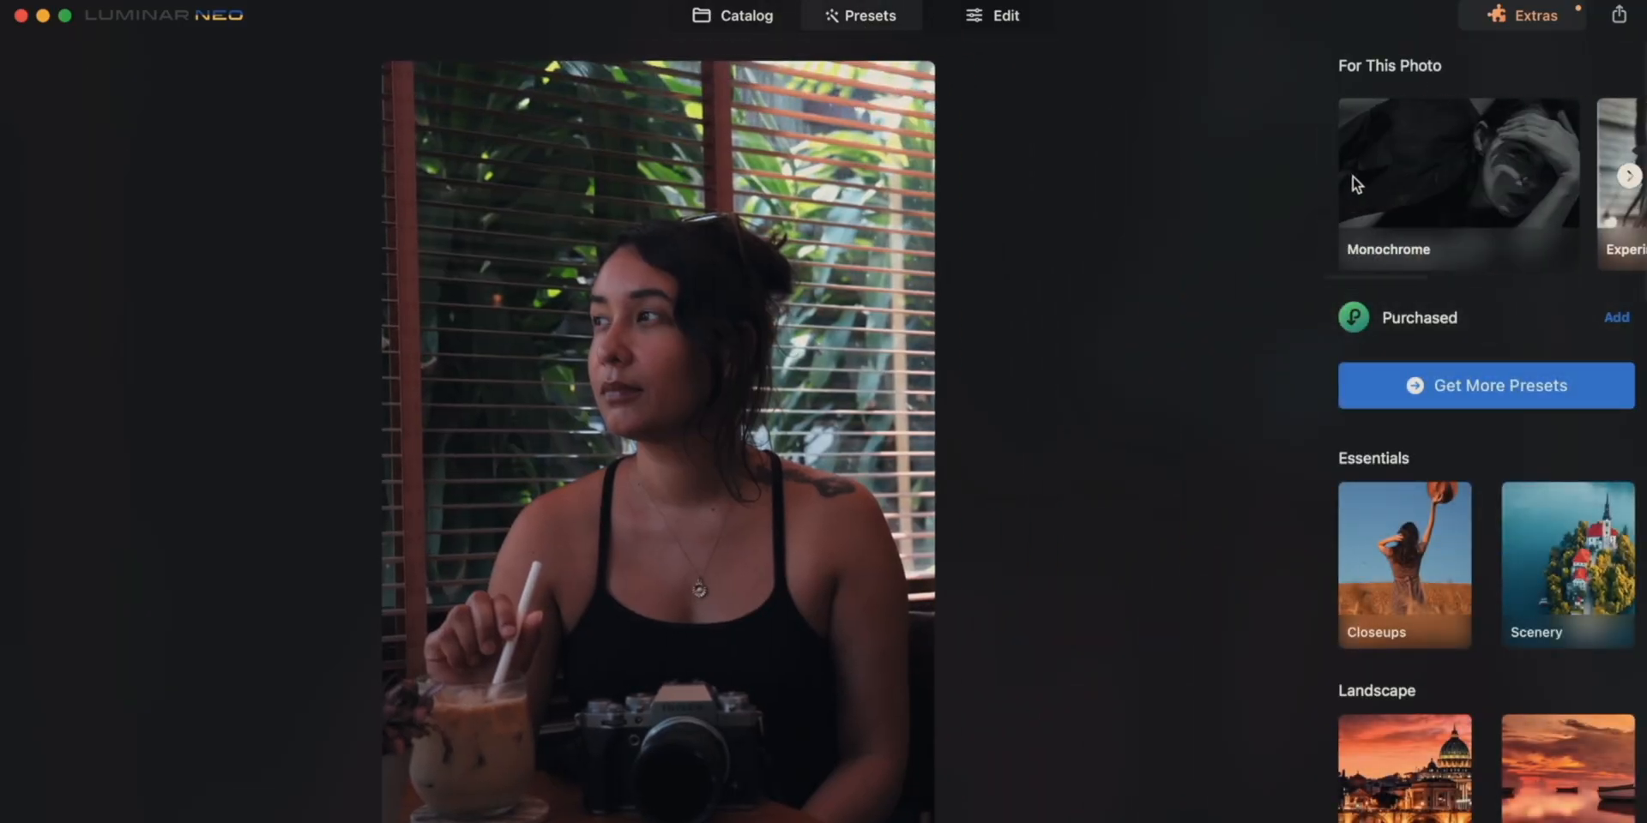
Step: Open the recommended Essence preset collection and try the Still Frame, Marquee and Fashionista presets on the portrait
click(1630, 178)
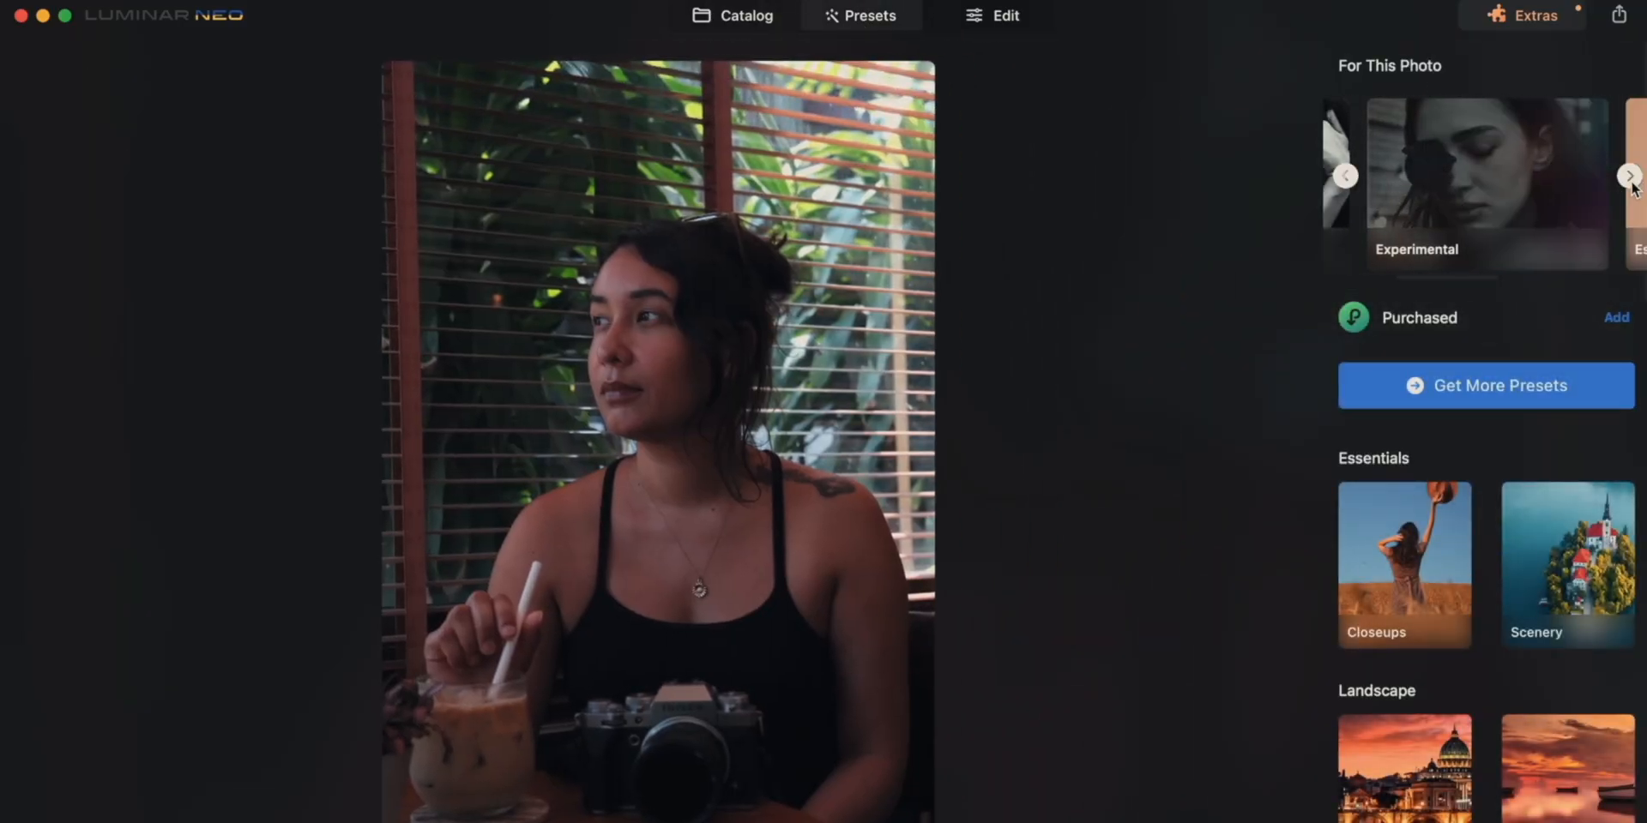
click(1630, 176)
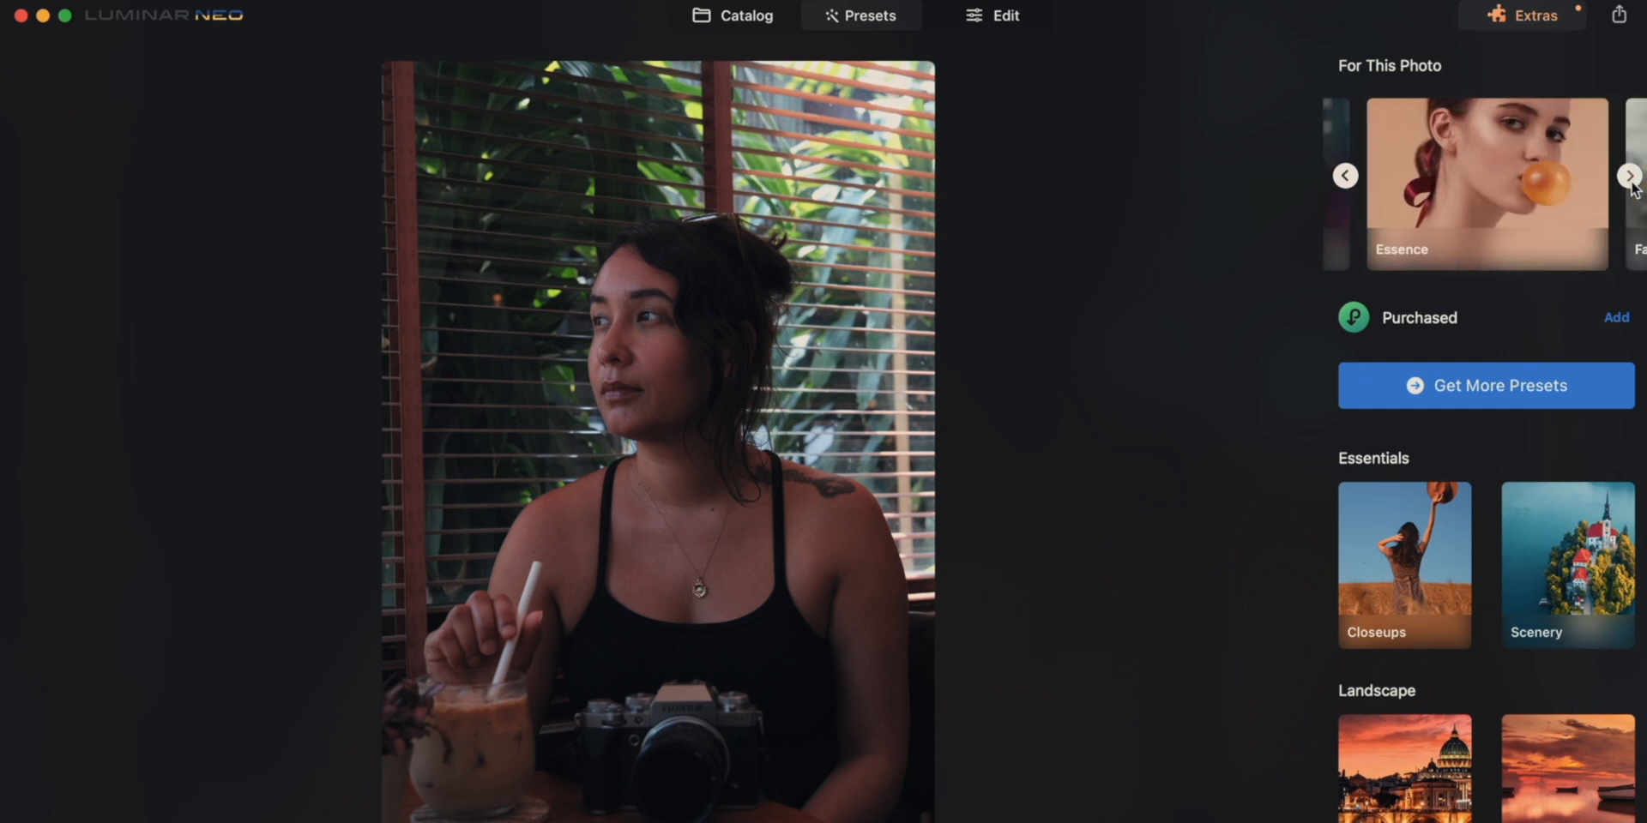
click(1470, 158)
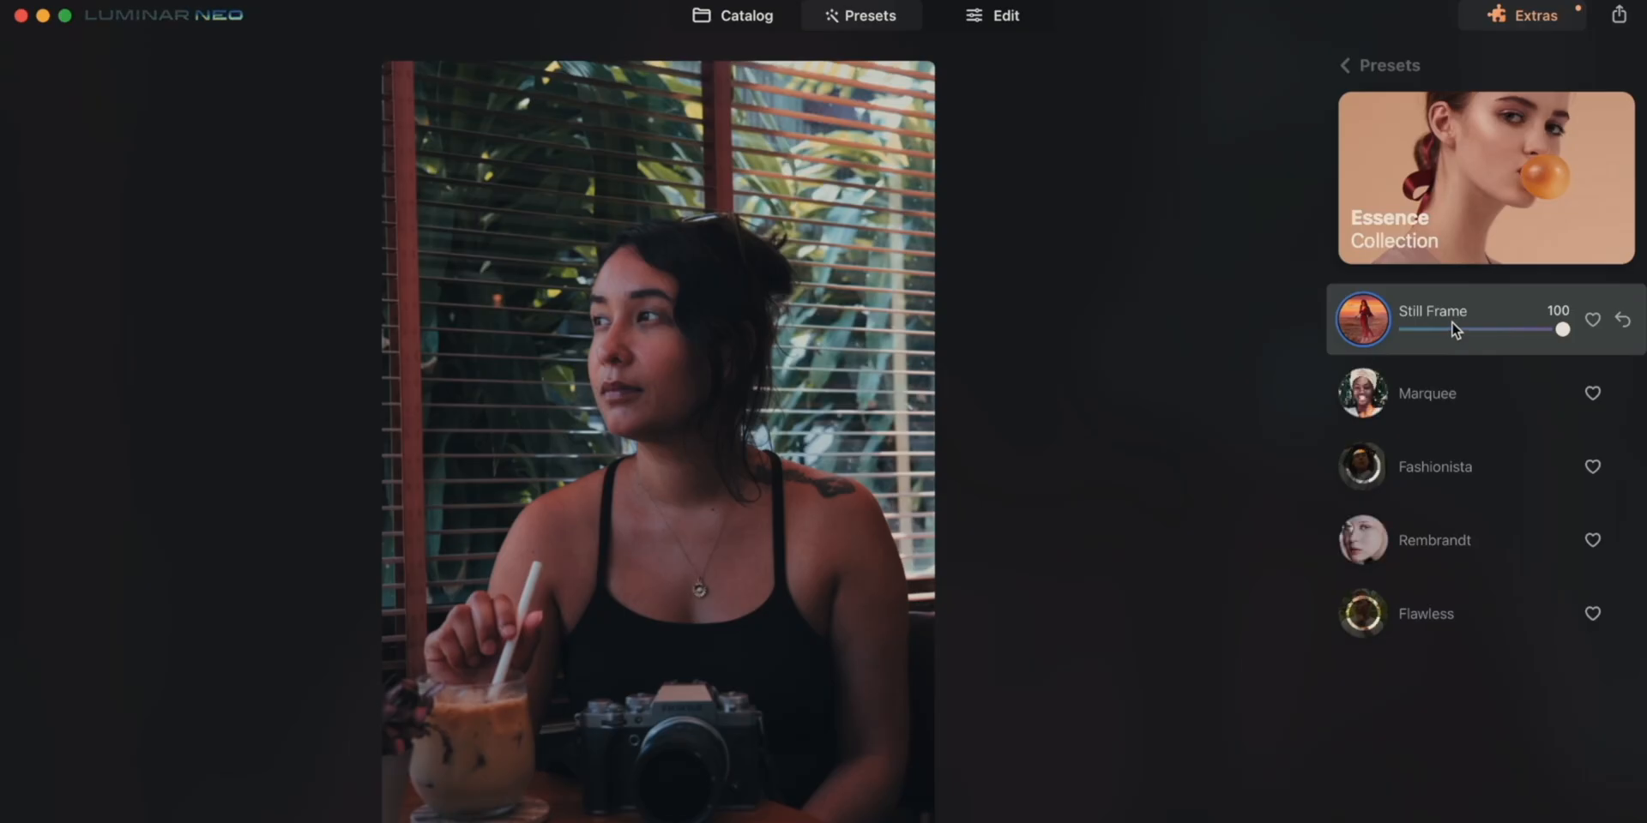
click(1451, 392)
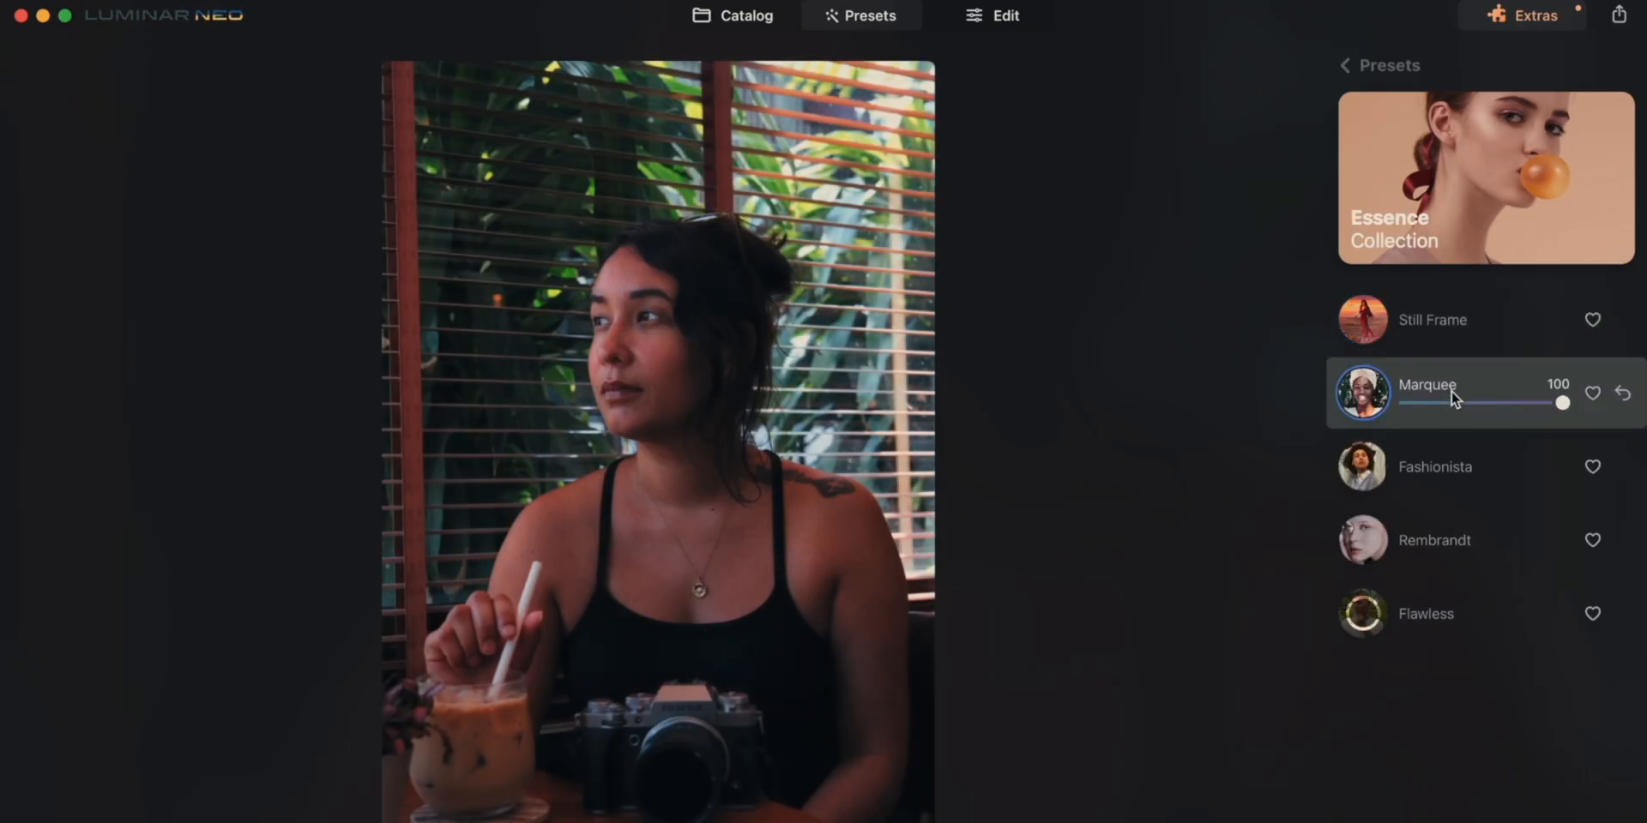
click(1453, 462)
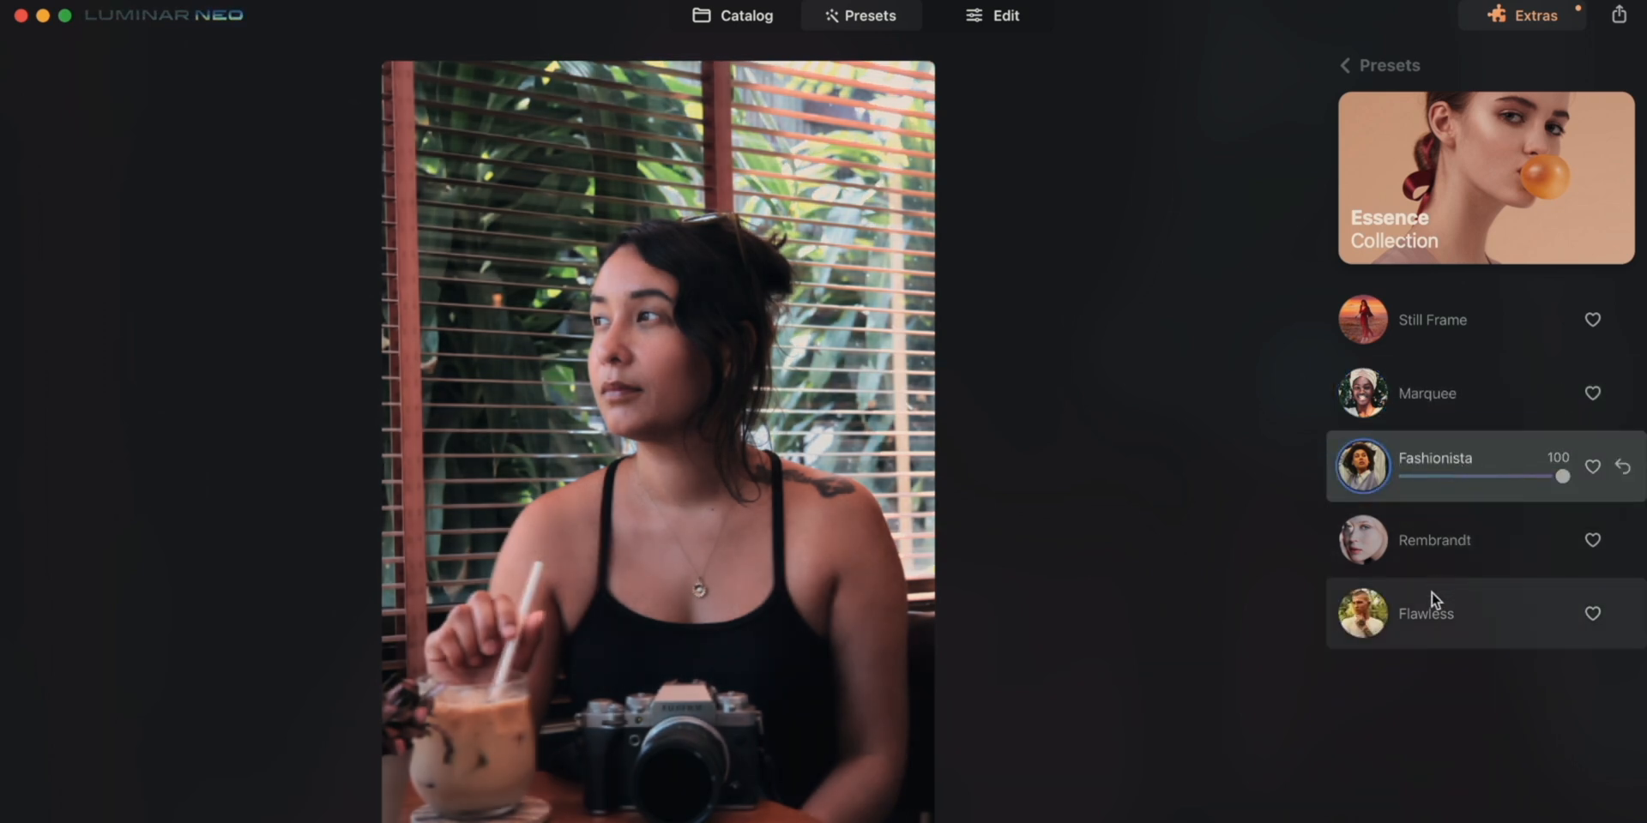
Step: Apply the Flawless preset to the portrait at a strength of 50 and return to the preset overview
click(1436, 622)
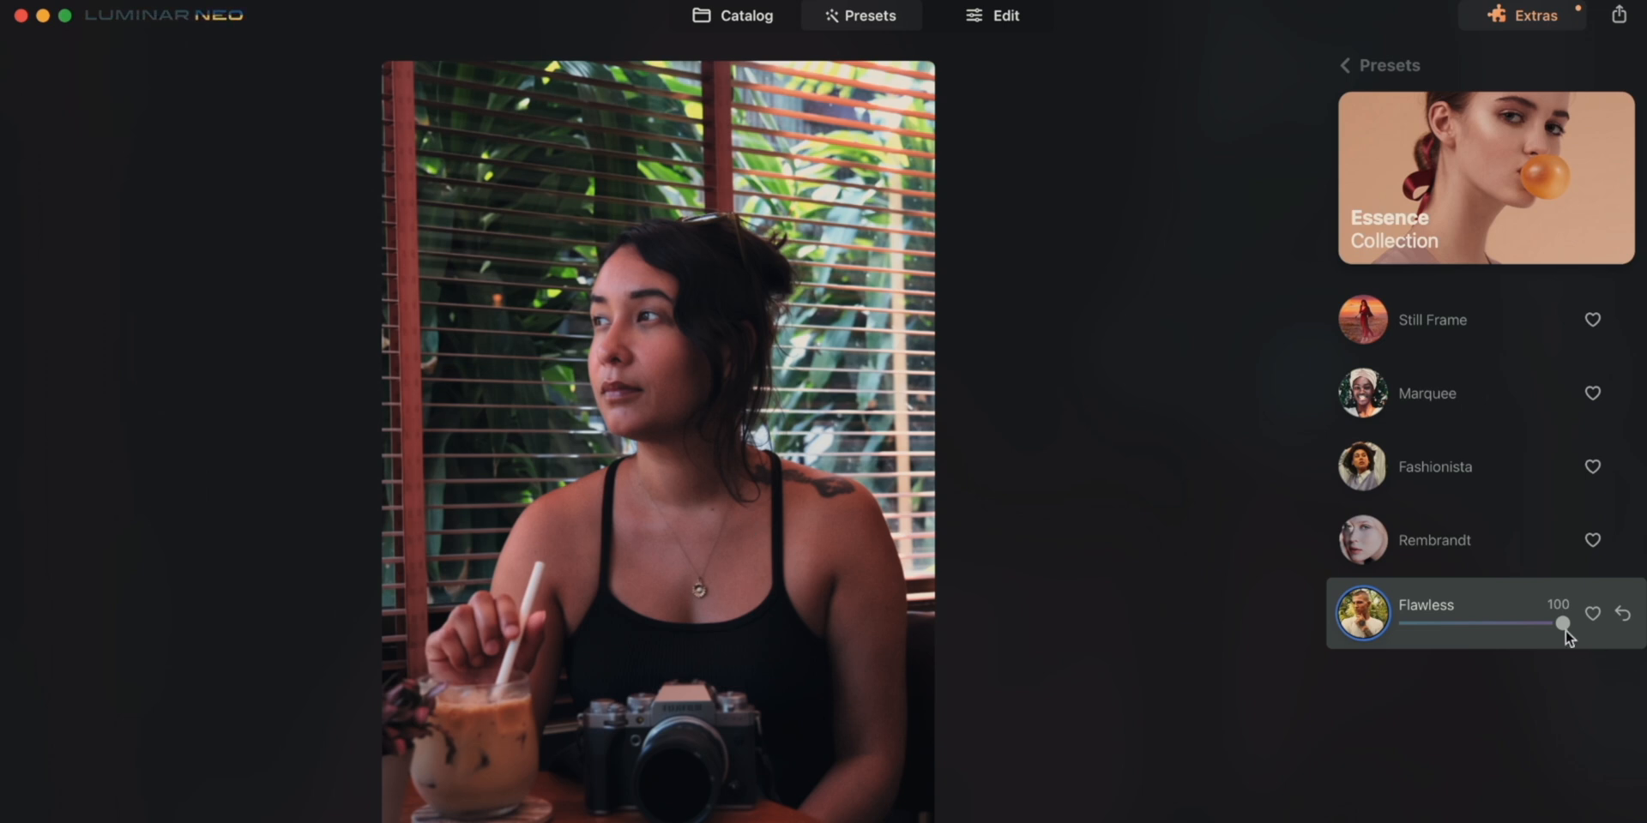
drag(1564, 624, 1485, 624)
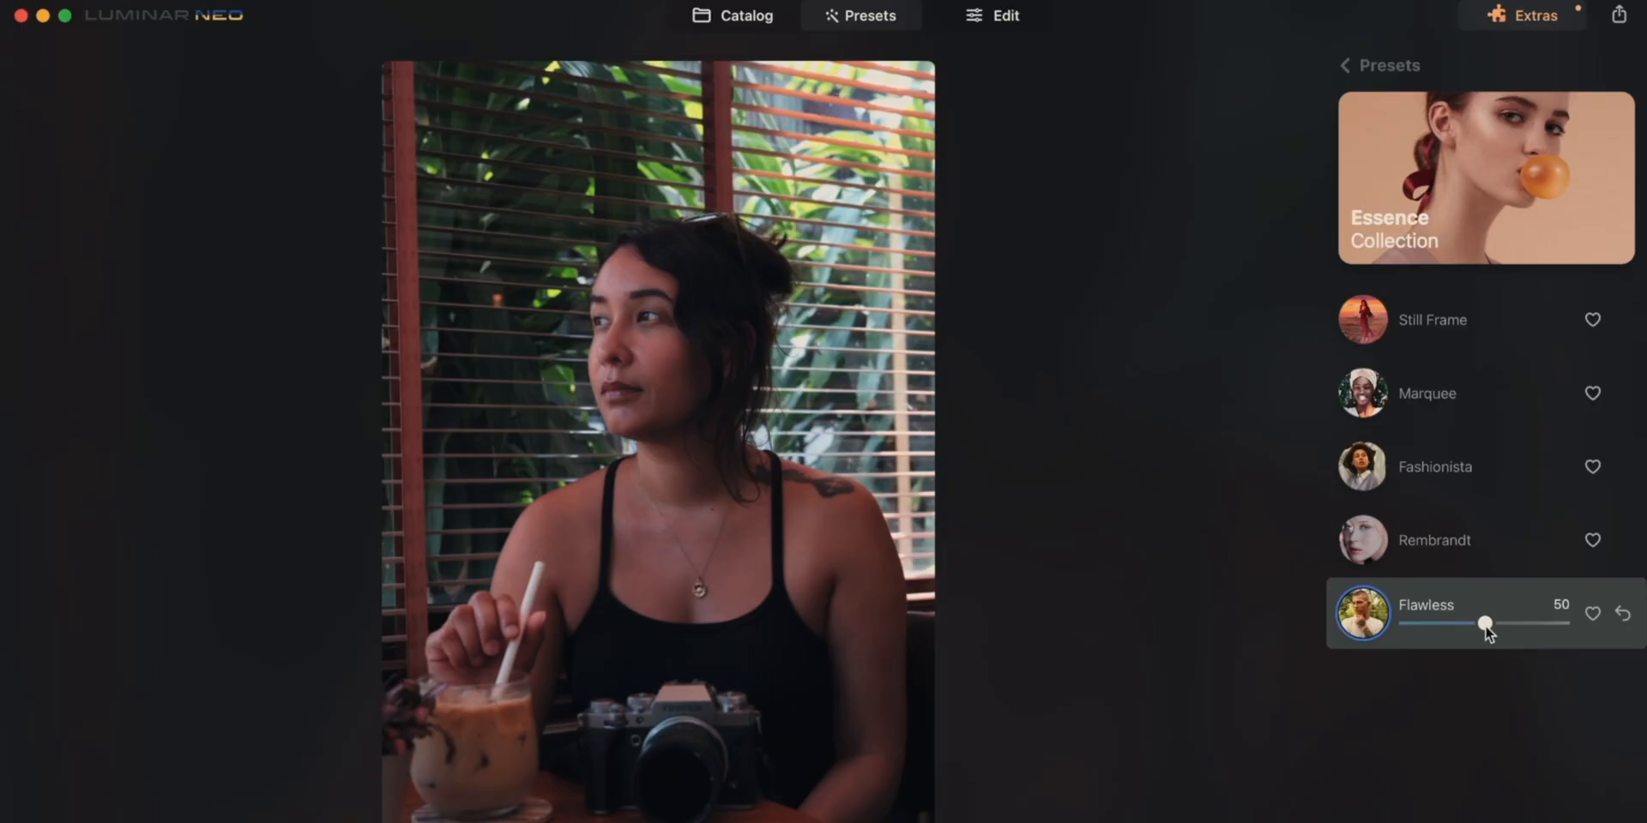
click(1365, 60)
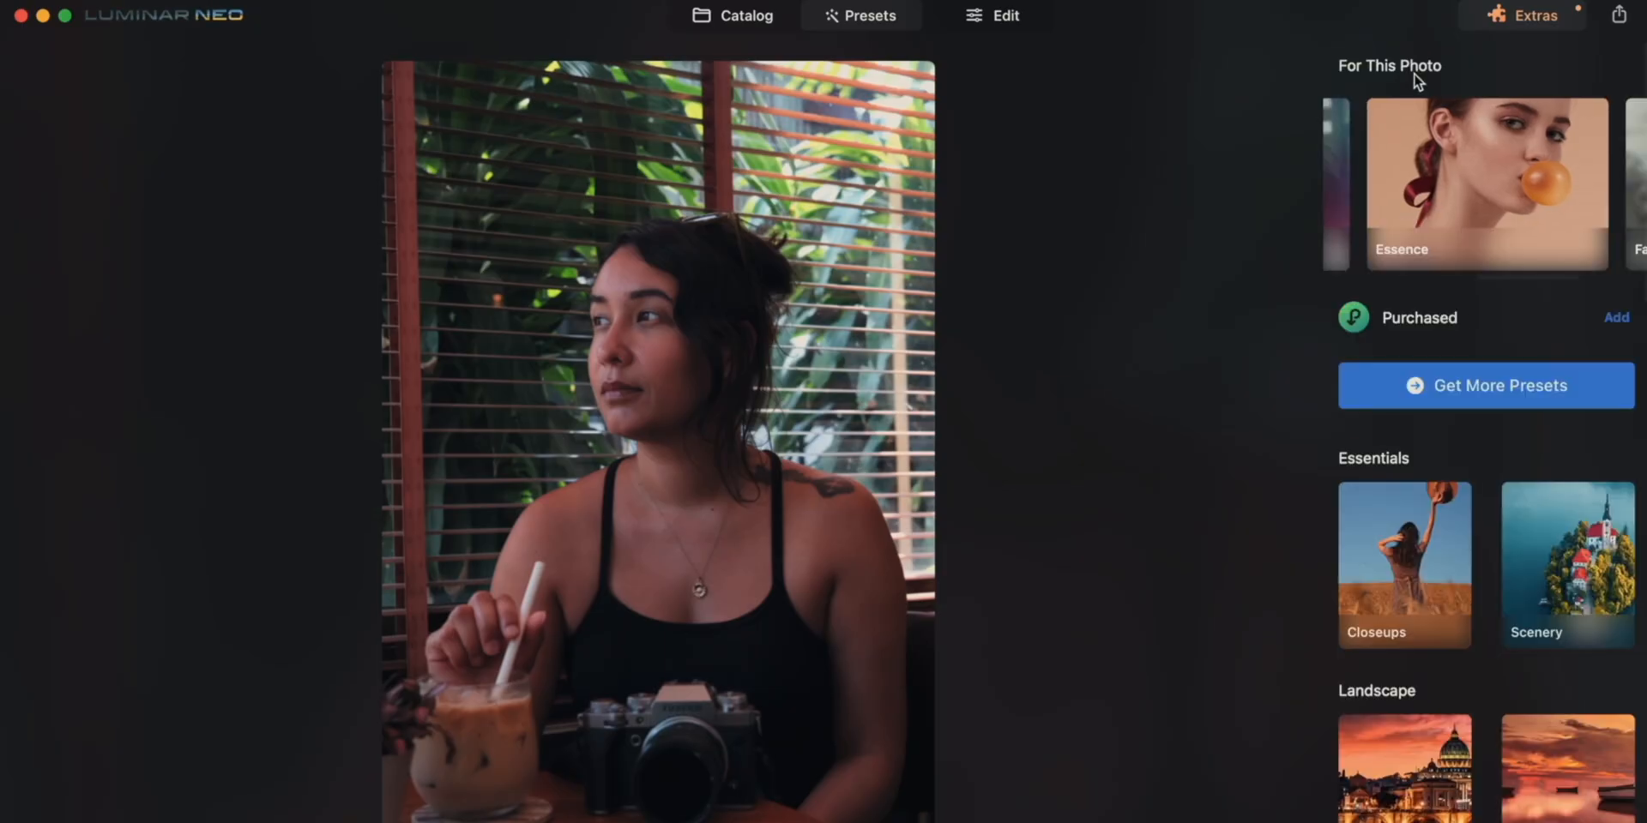
Step: Frame the portrait with the Crop tool's AI Composition and widen the suggested crop towards the full photo
click(1008, 17)
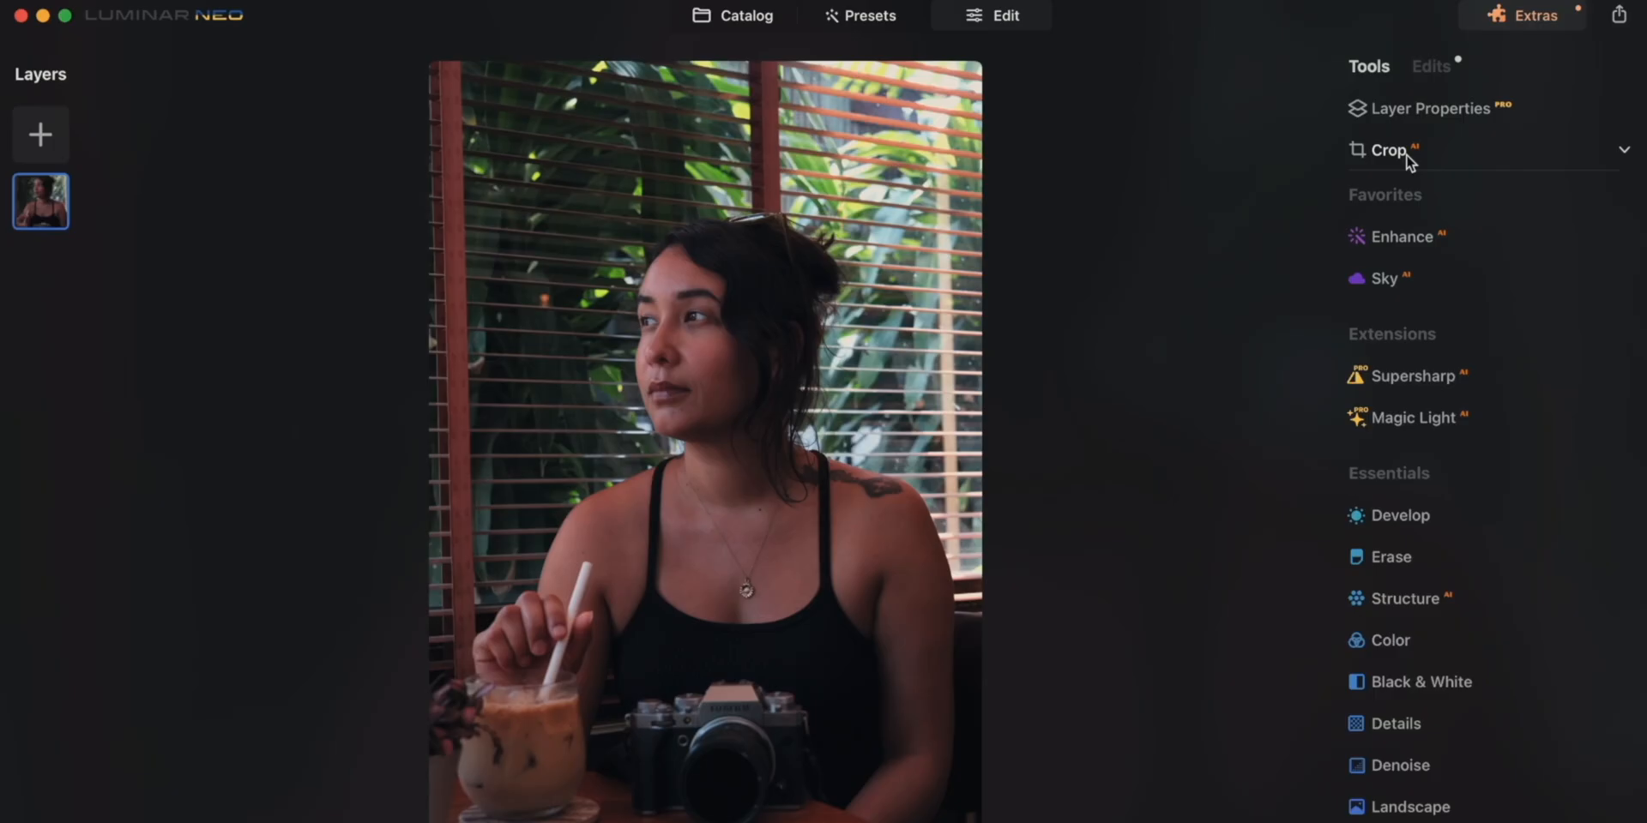
click(1387, 151)
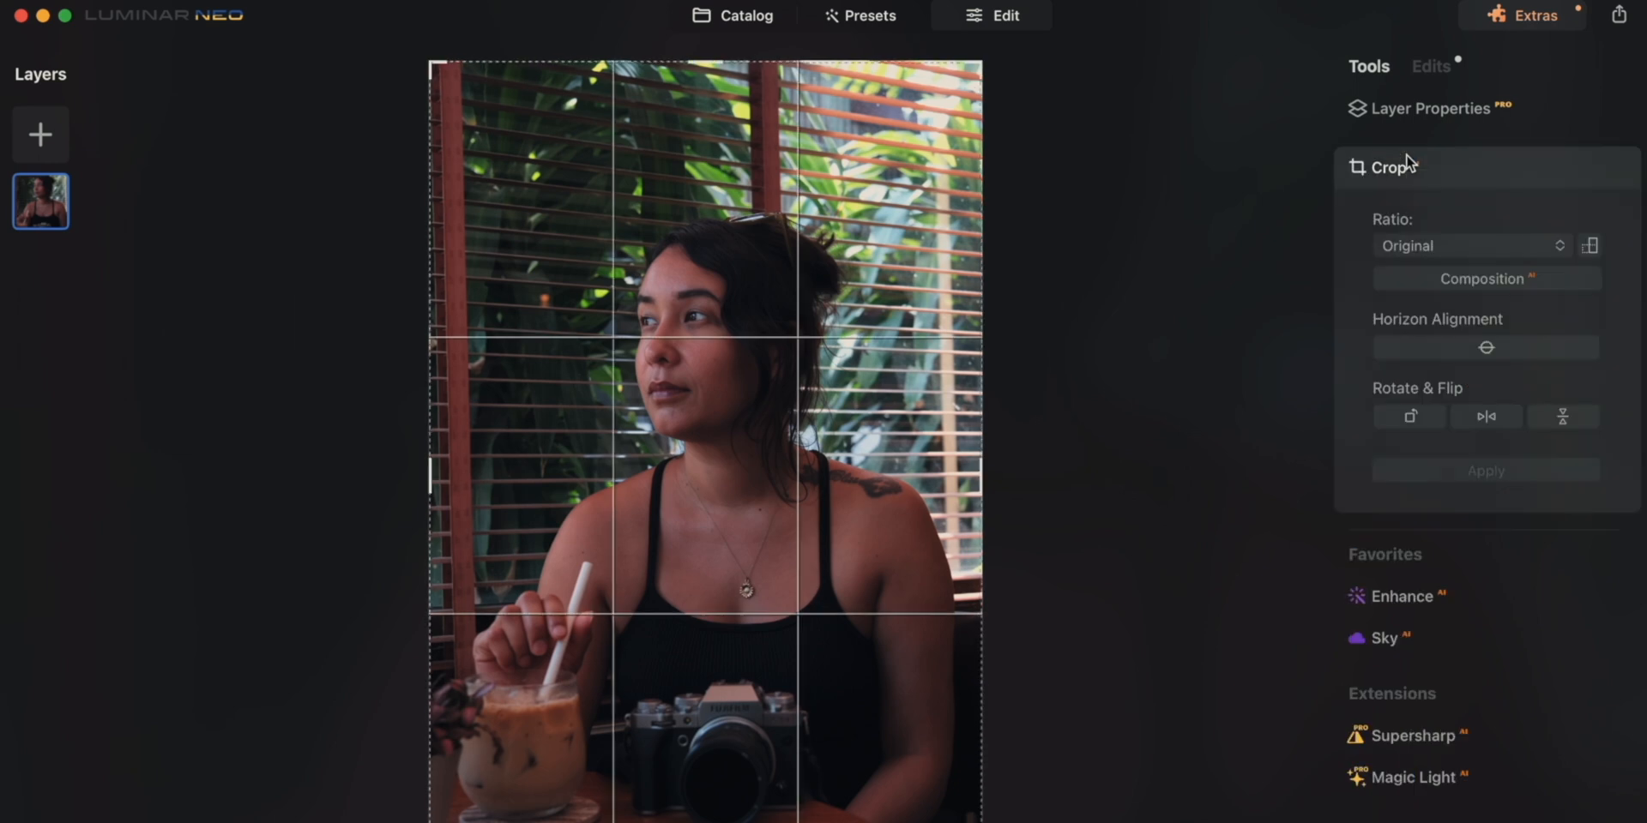
click(1546, 283)
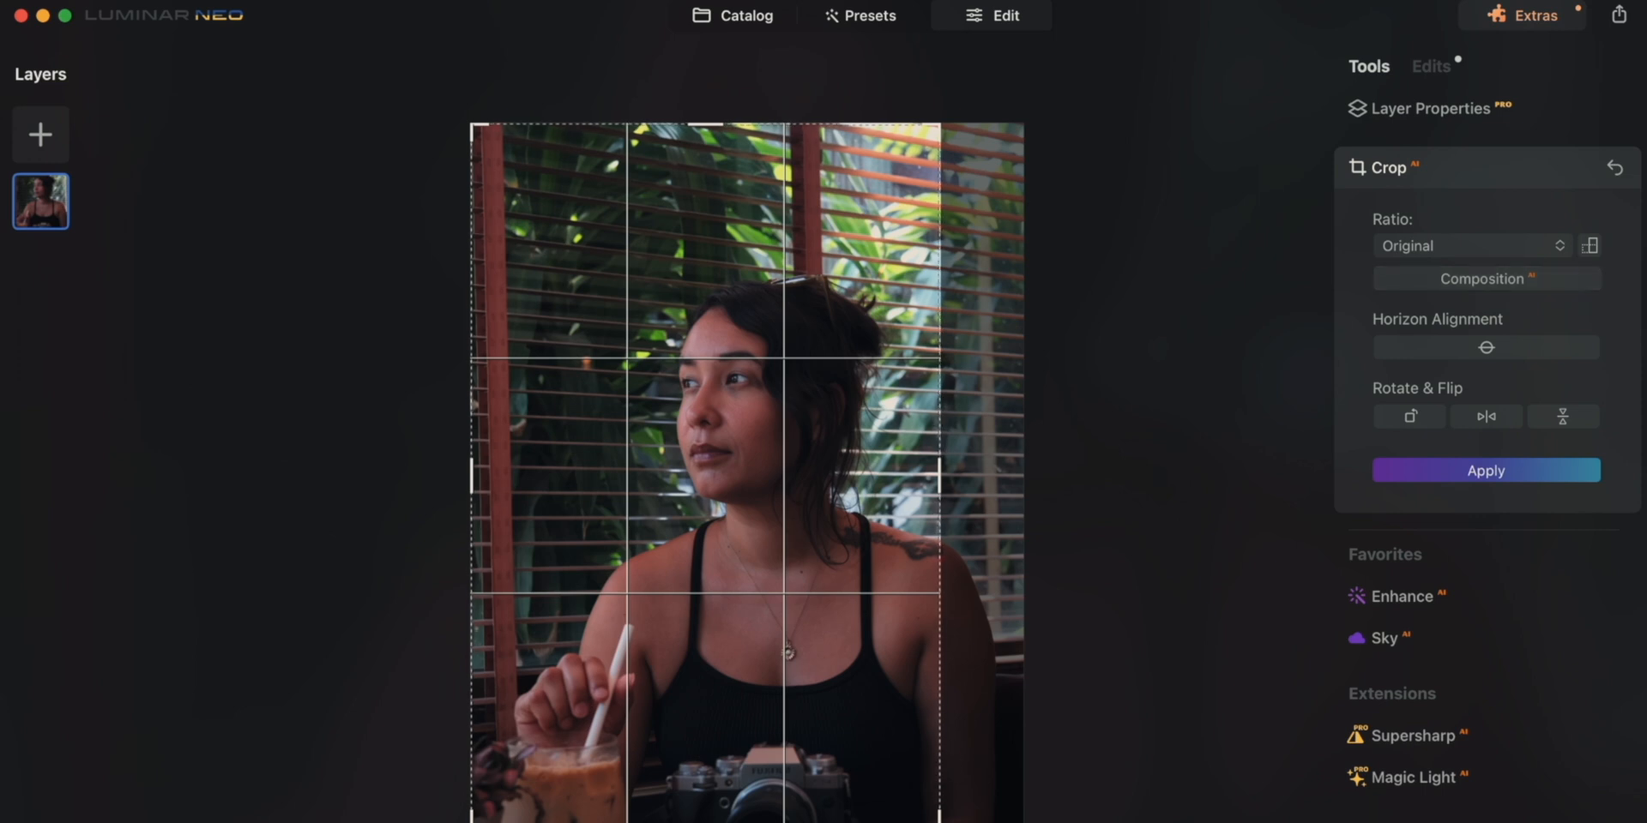
drag(938, 822, 994, 822)
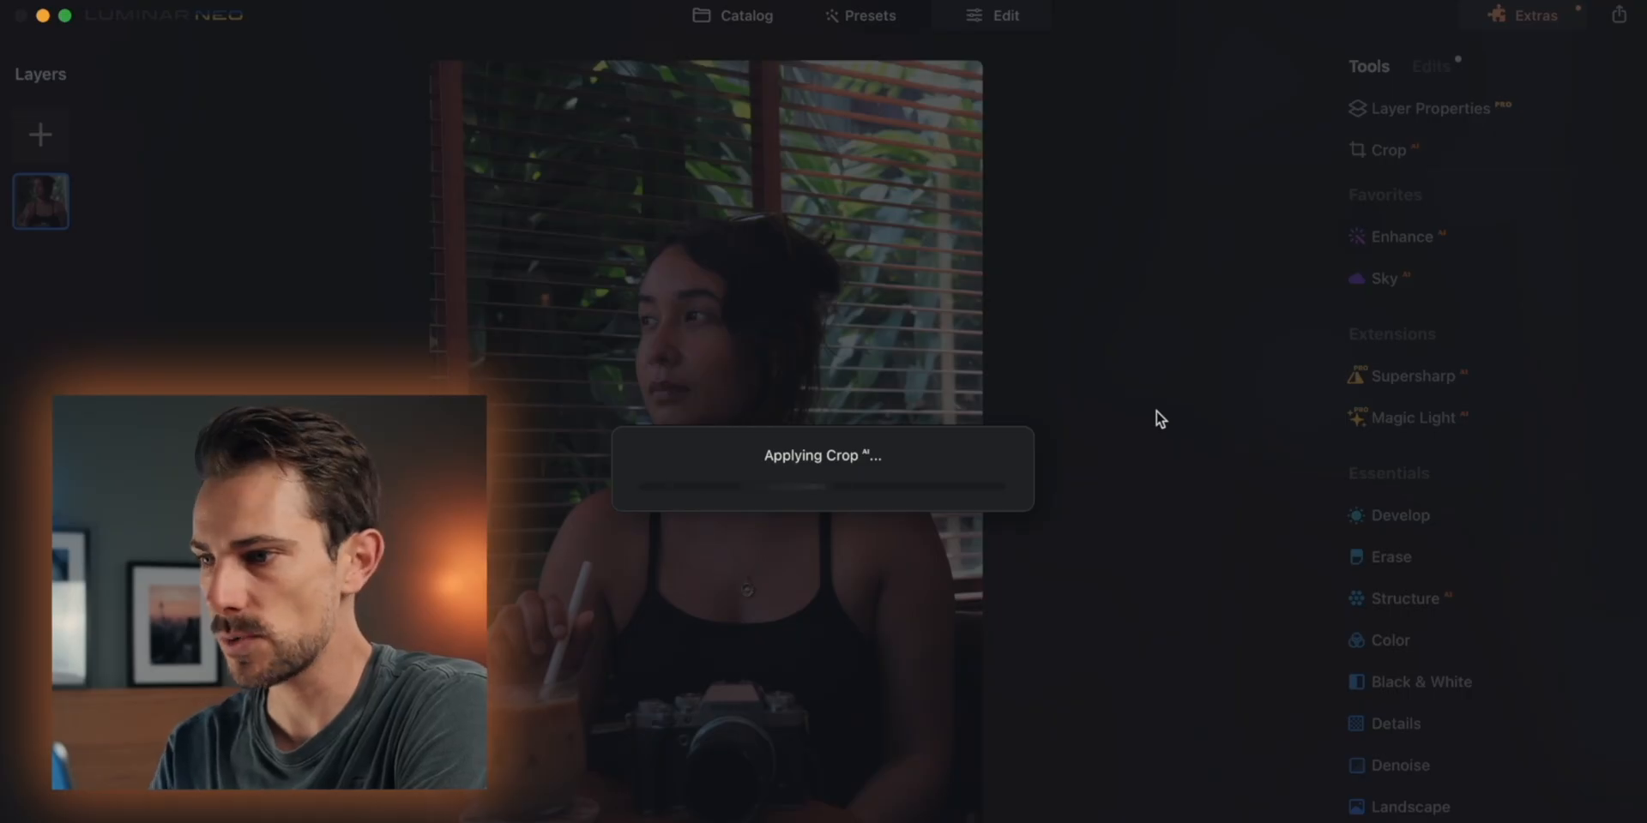
Step: Straighten the portrait with the Crop tool's automatic Horizon Alignment and apply the crop
click(1439, 147)
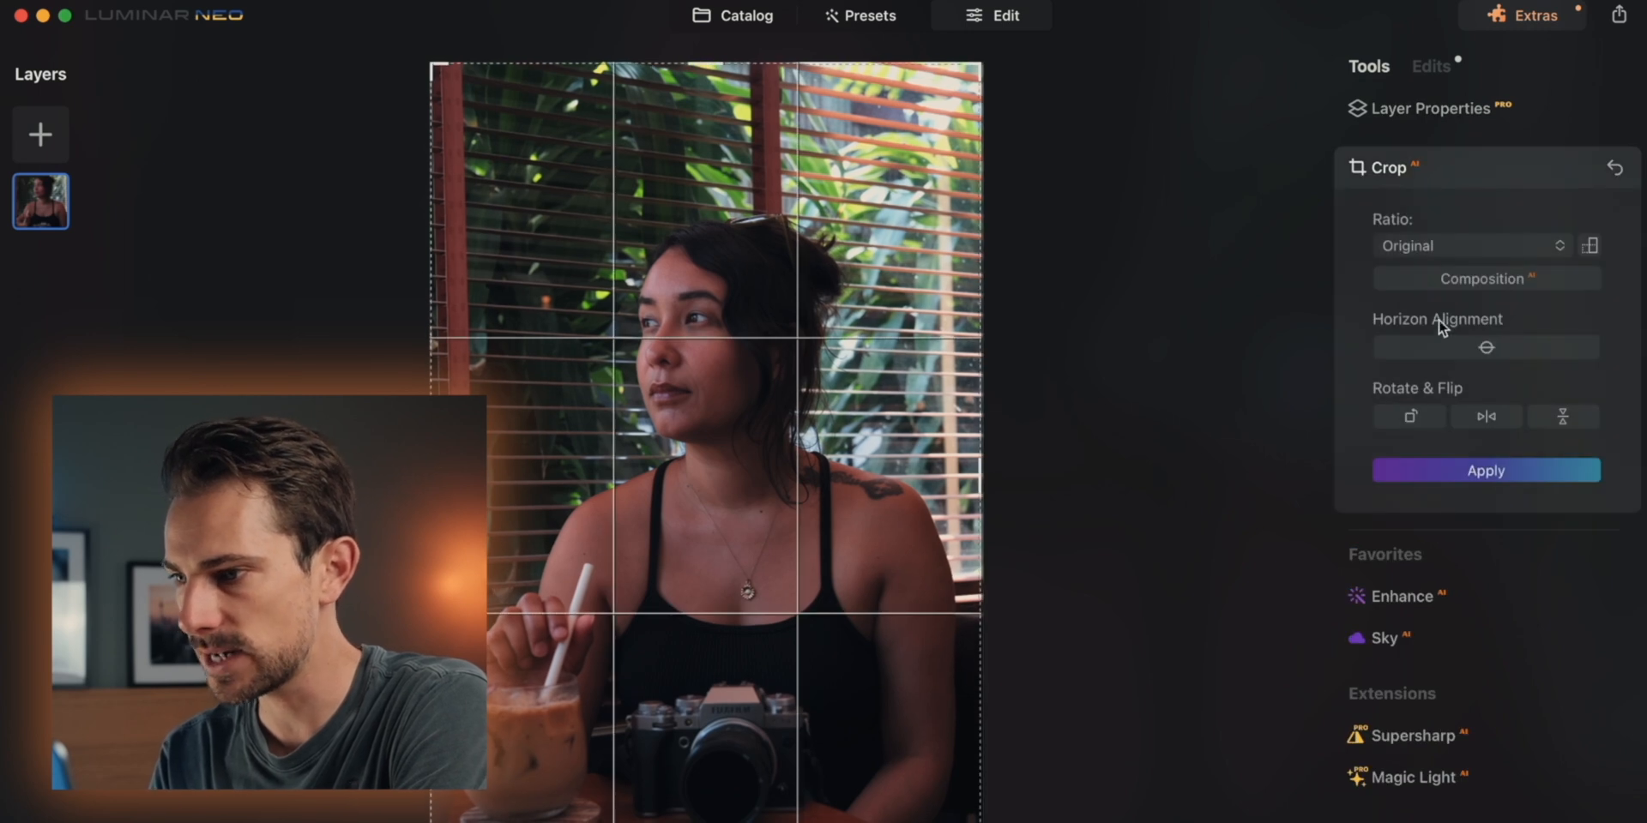
click(1518, 352)
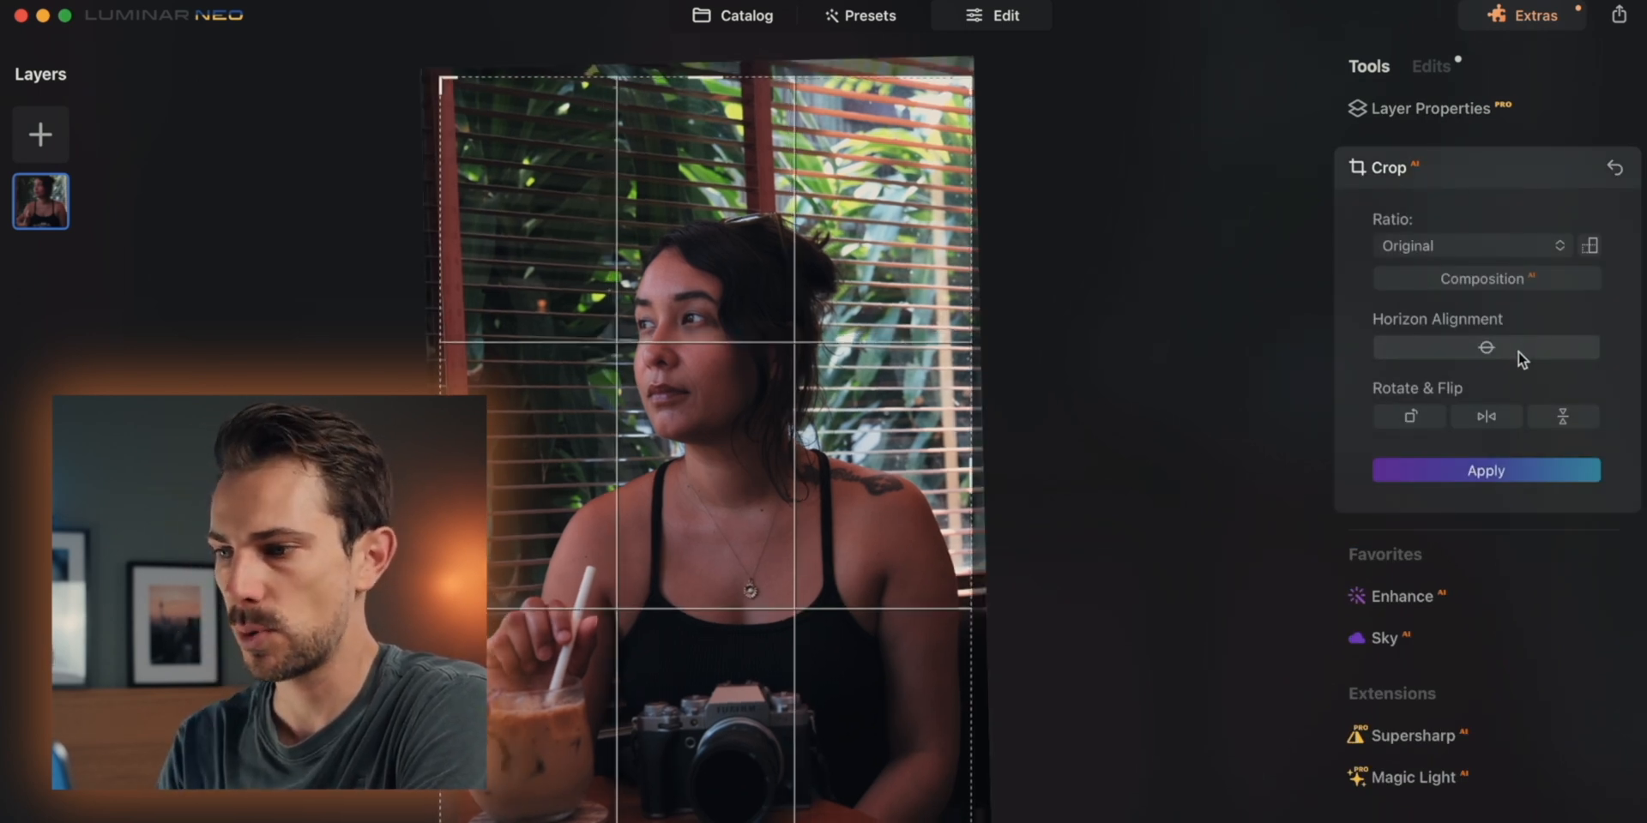
click(1503, 480)
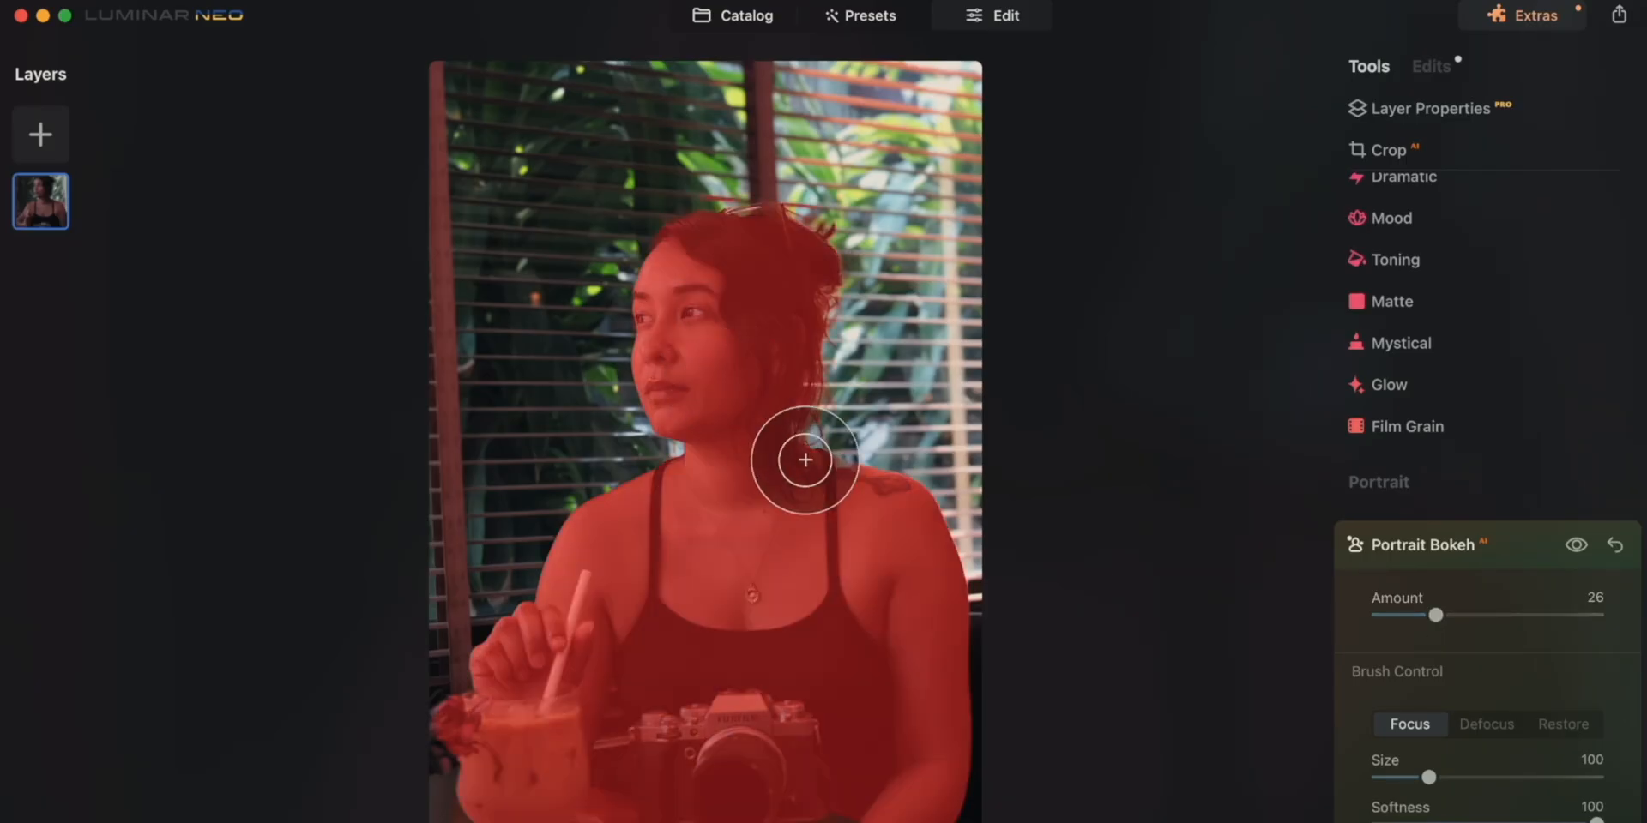
Step: Reduce the Portrait Bokeh amount to about 12, checking the focus mask around the woman's hair and shoulder
scroll(805, 460, up, 5)
scroll(920, 497, right, 3)
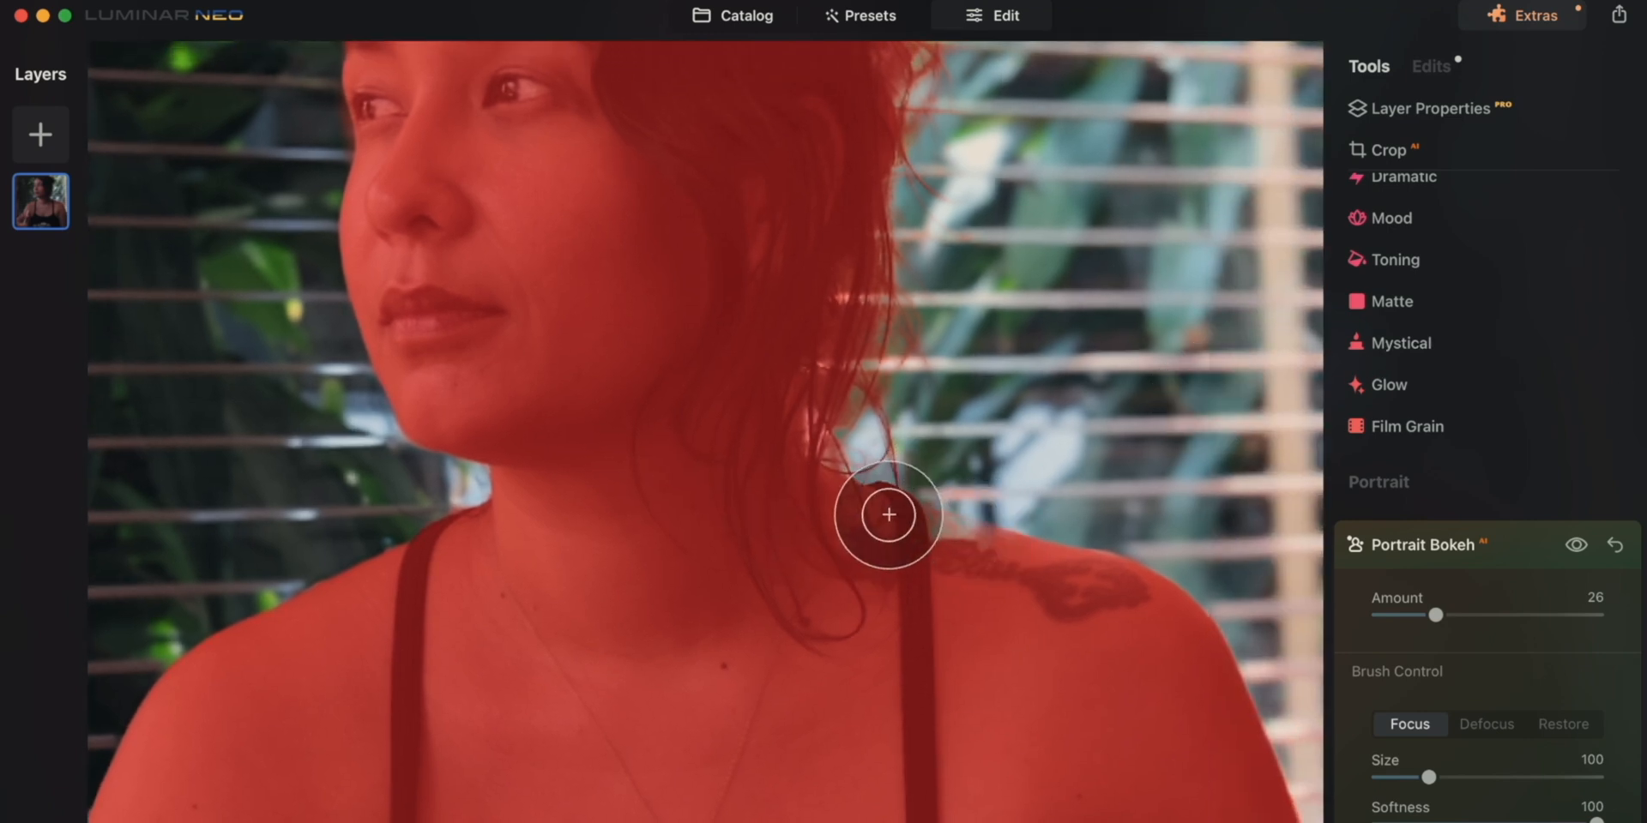
scroll(928, 455, up, 10)
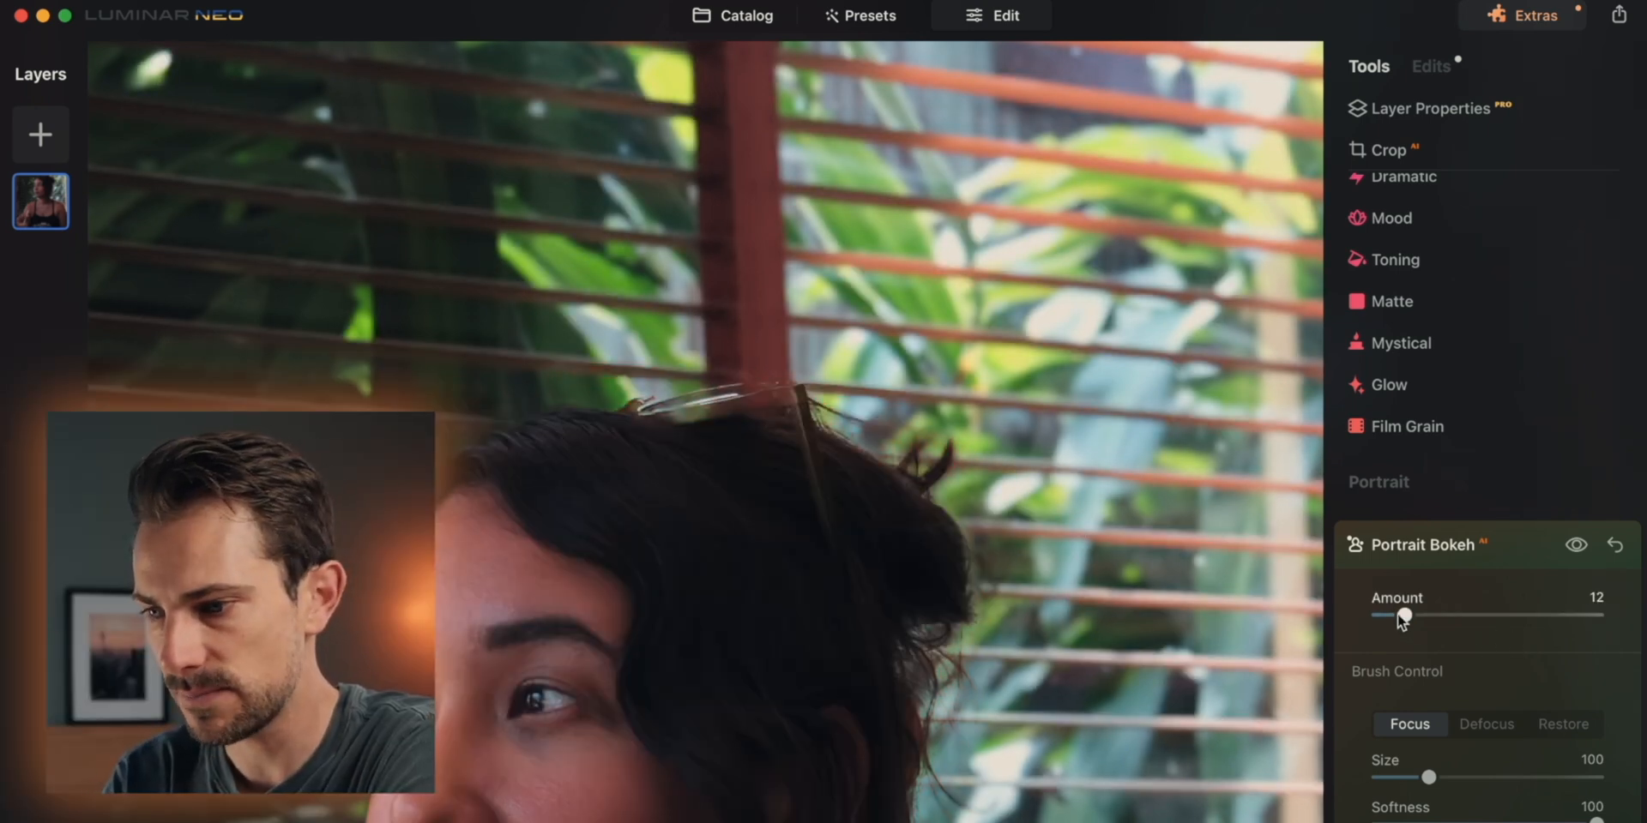
scroll(1184, 502, down, 6)
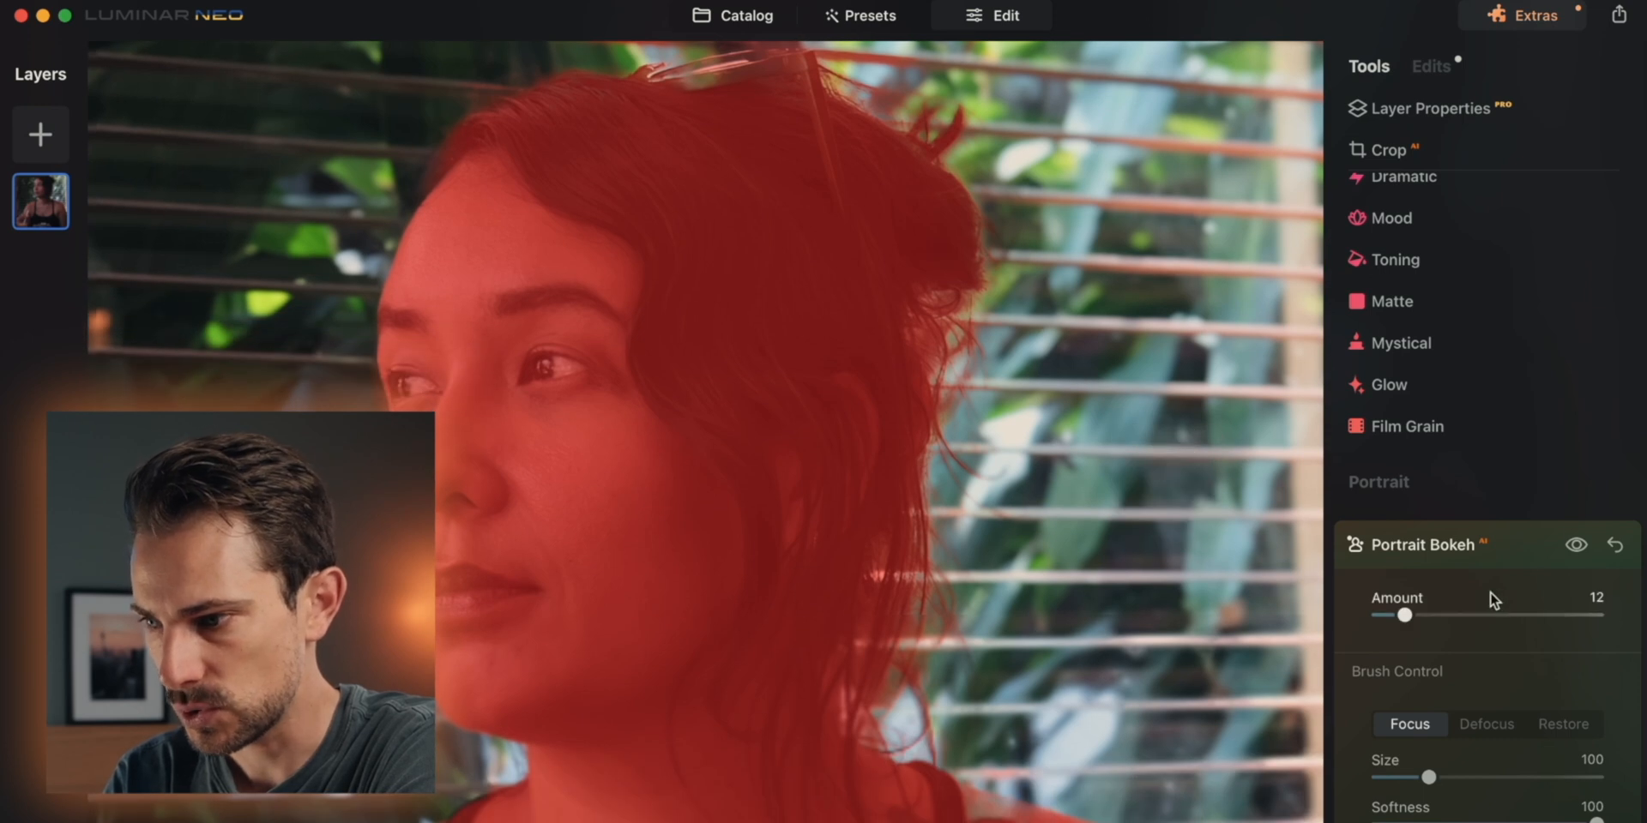
drag(1404, 616, 1397, 616)
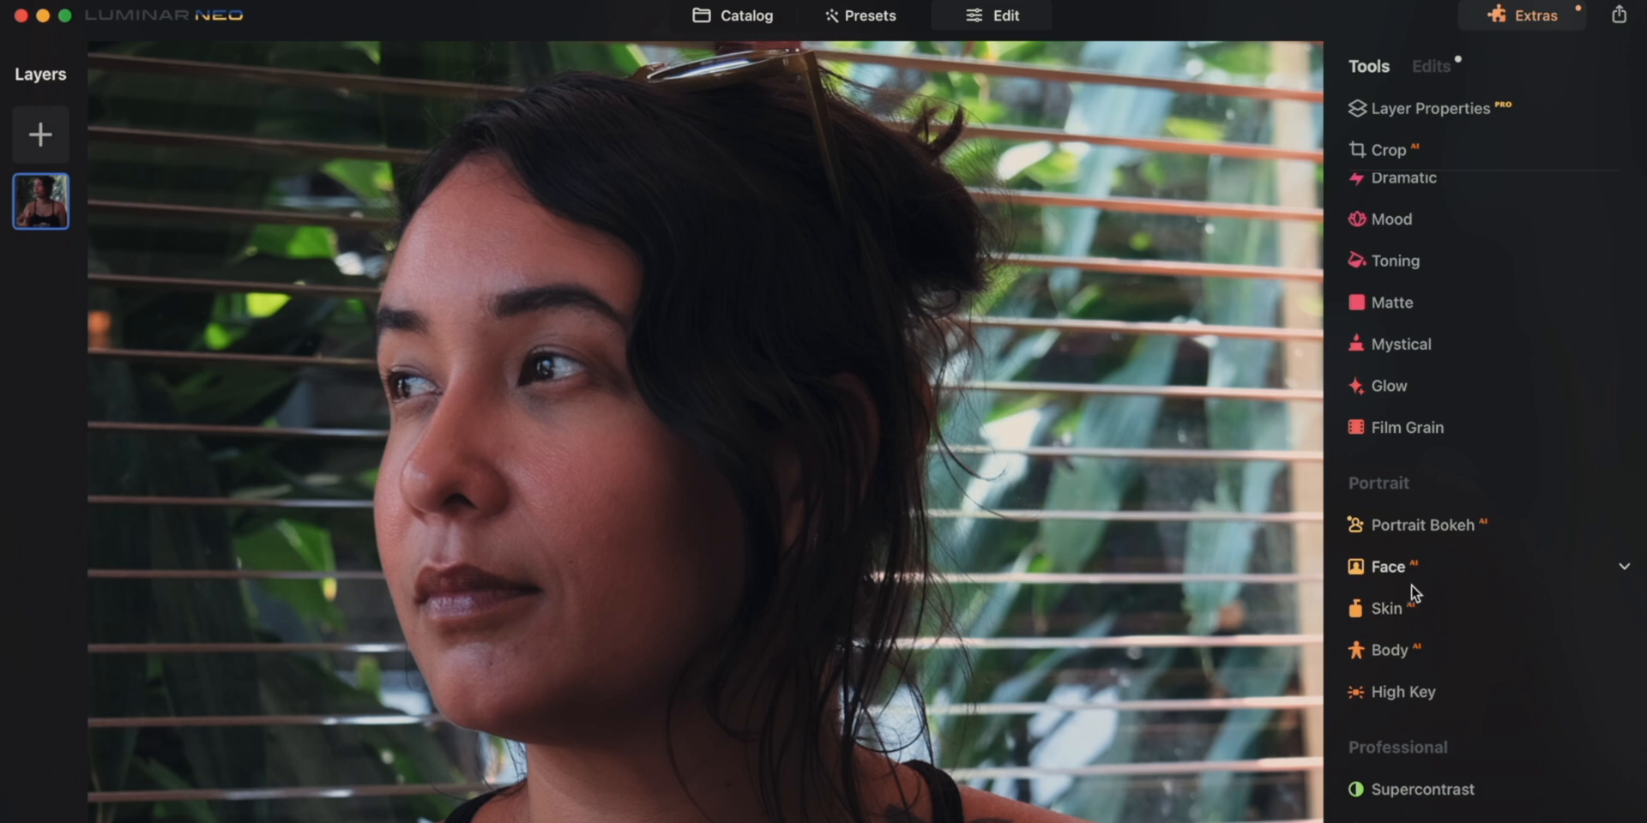
Step: Compare the woman's face close up with the Skin tool's Skin Defects Removal on and off
click(1448, 614)
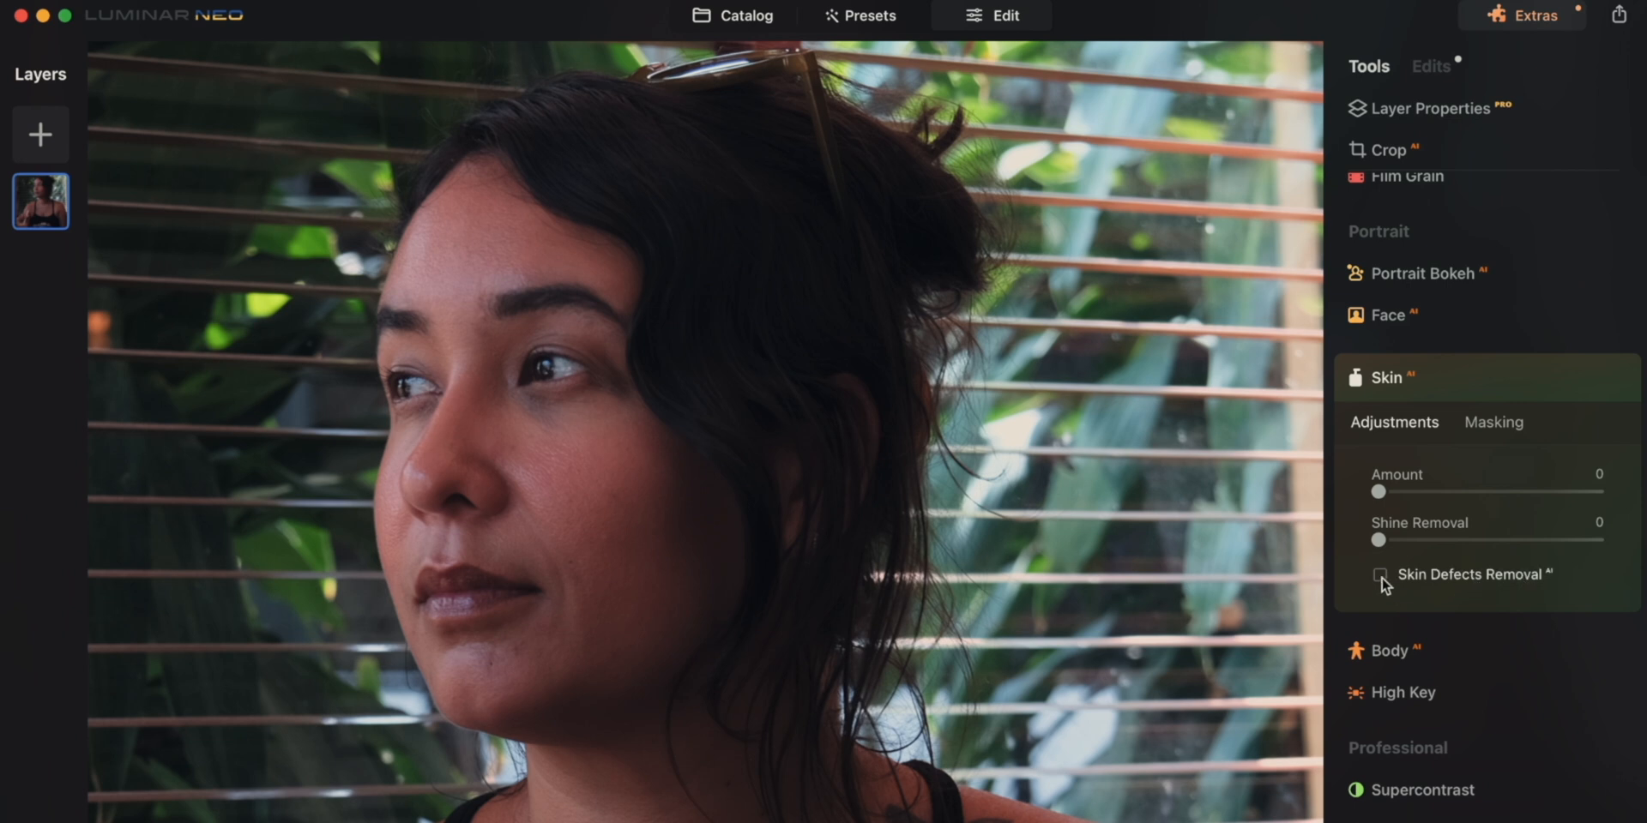
click(1380, 579)
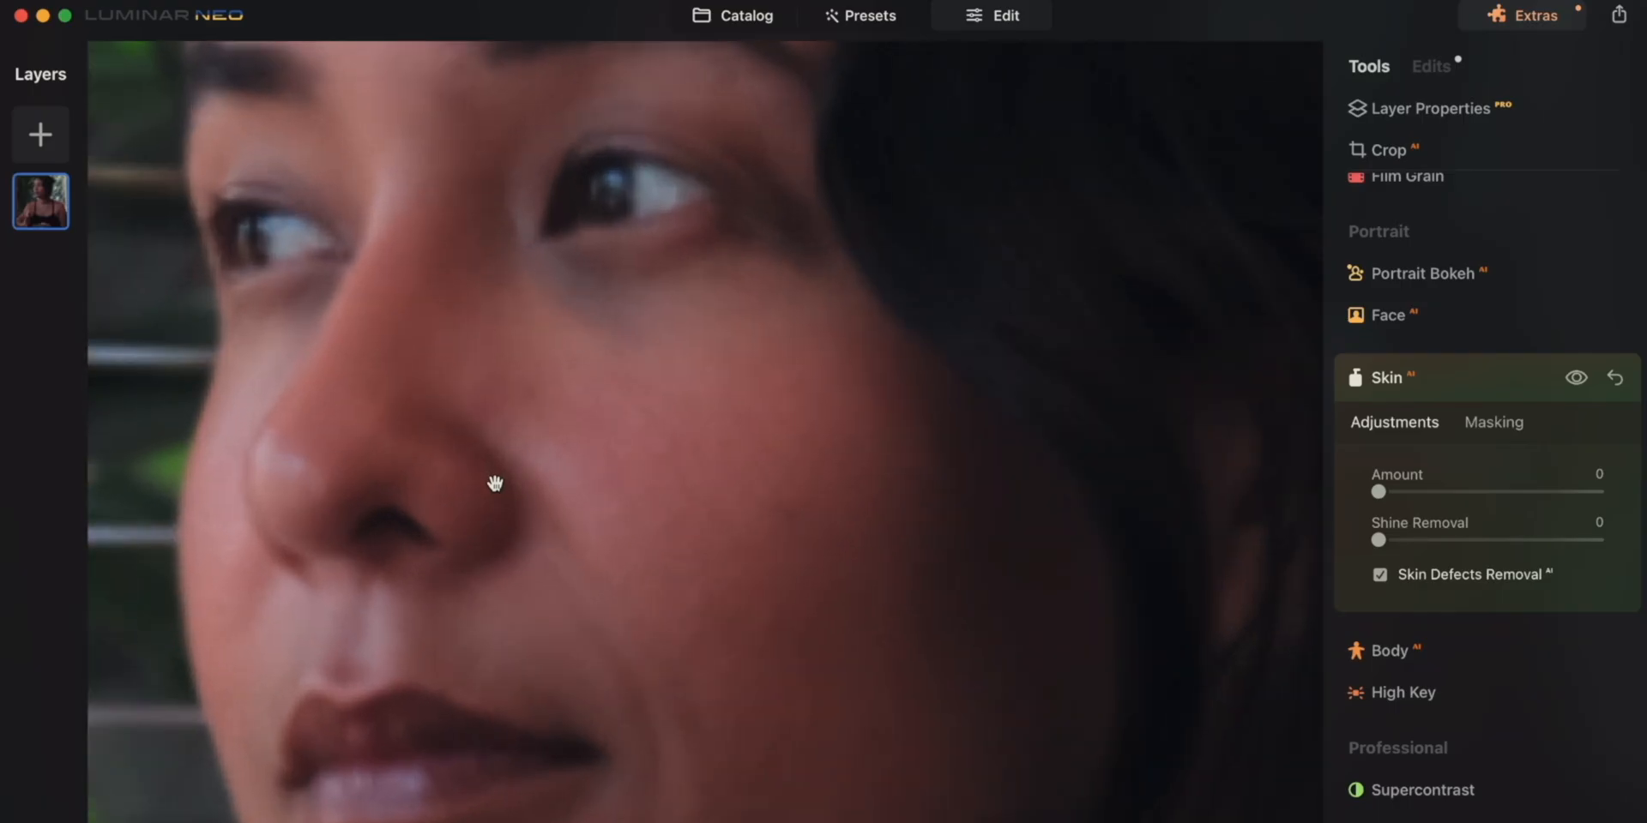
scroll(495, 483, down, 2)
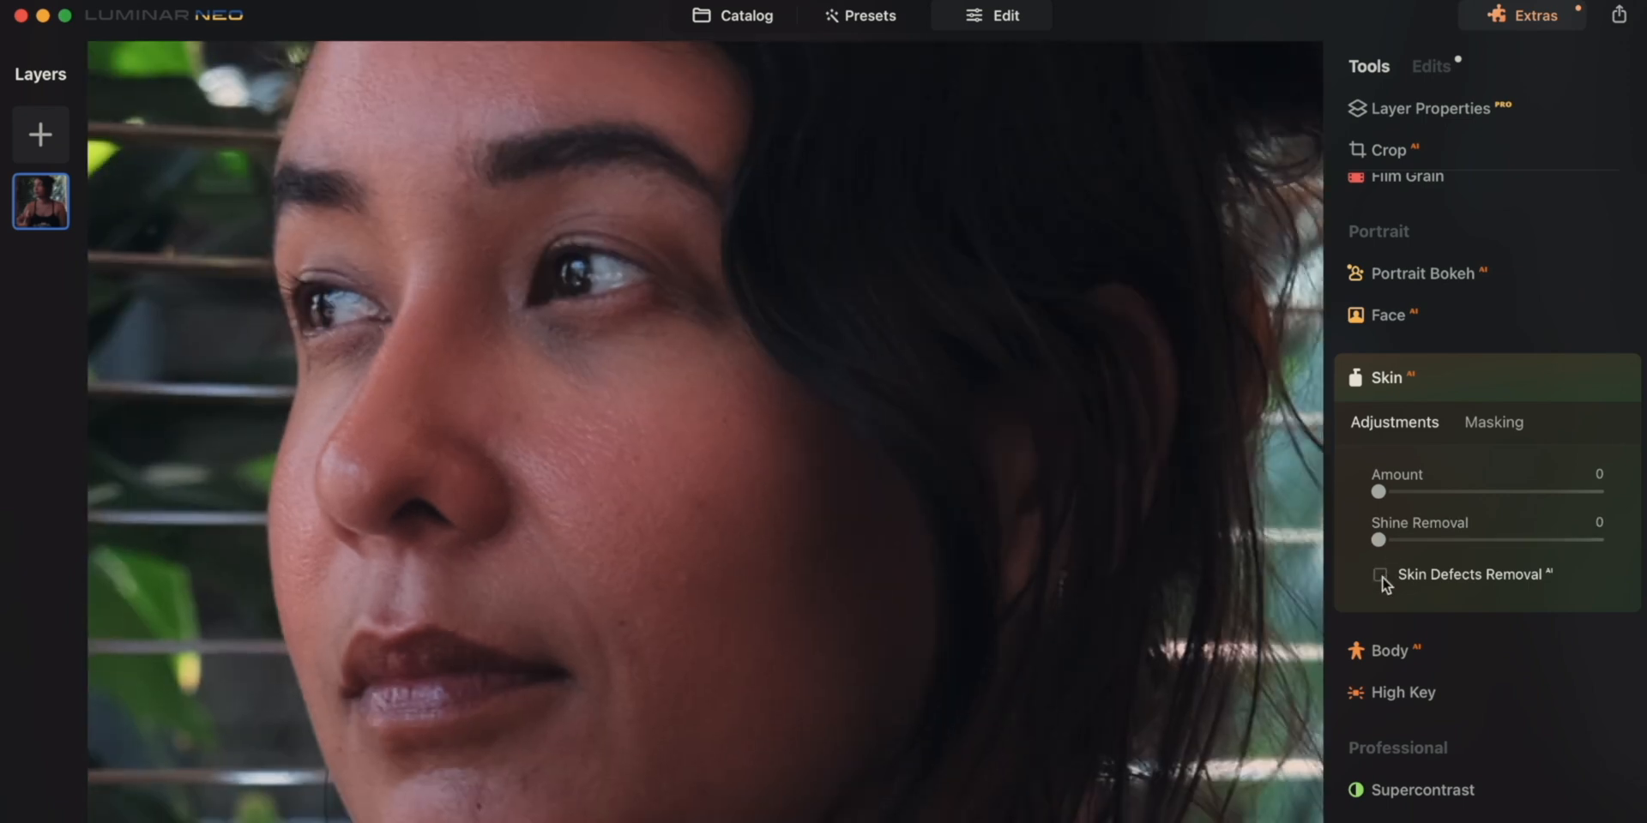
click(1381, 575)
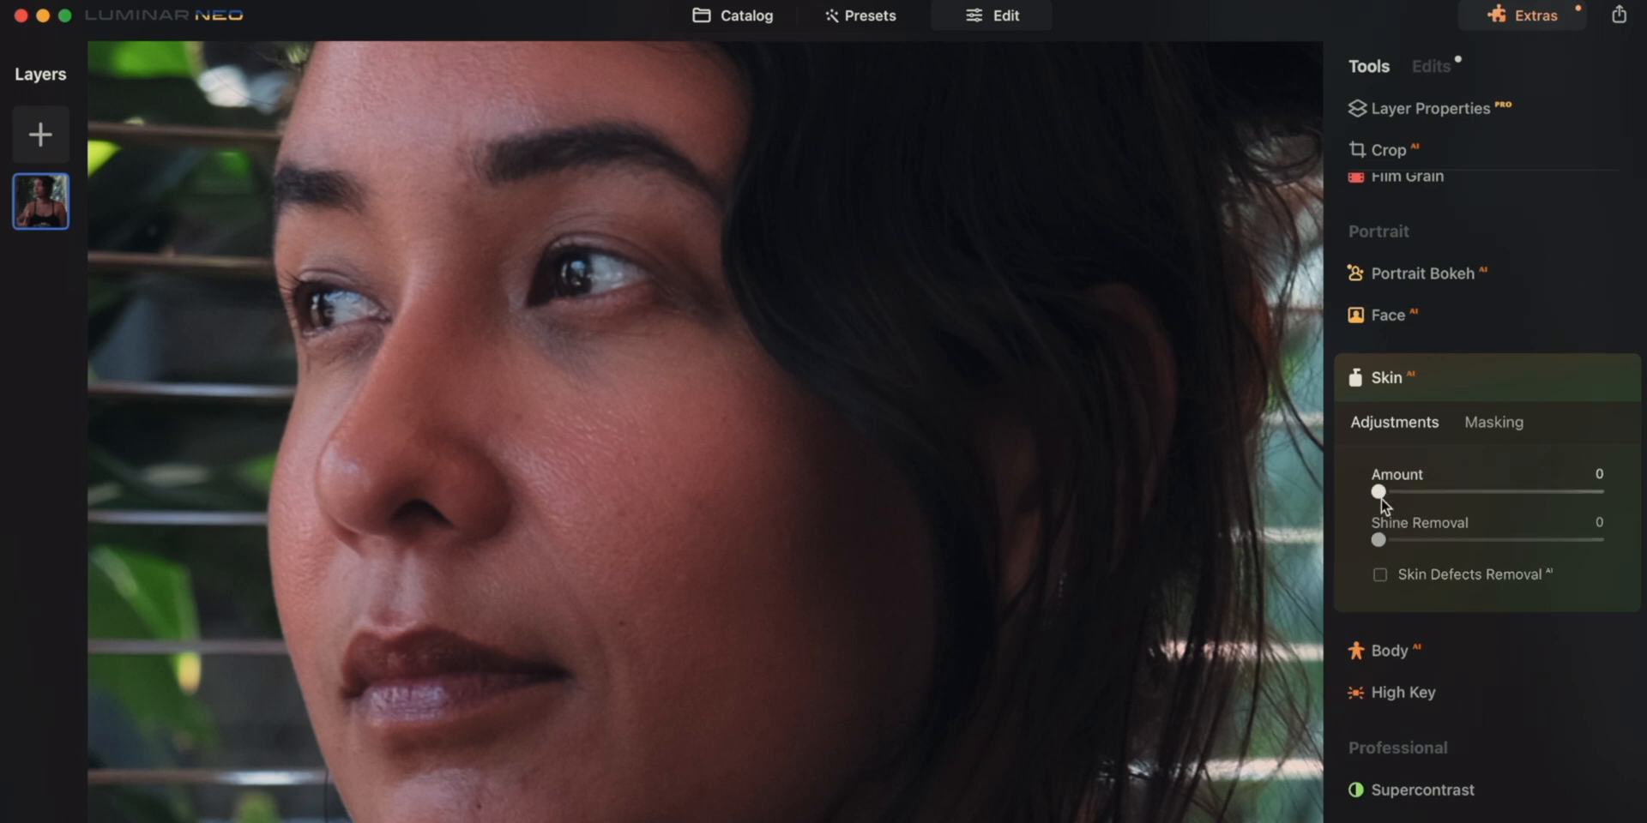
Step: Retouch the skin with an amount of 25, Shine Removal of 42 and Skin Defects Removal enabled
drag(1381, 495, 1402, 495)
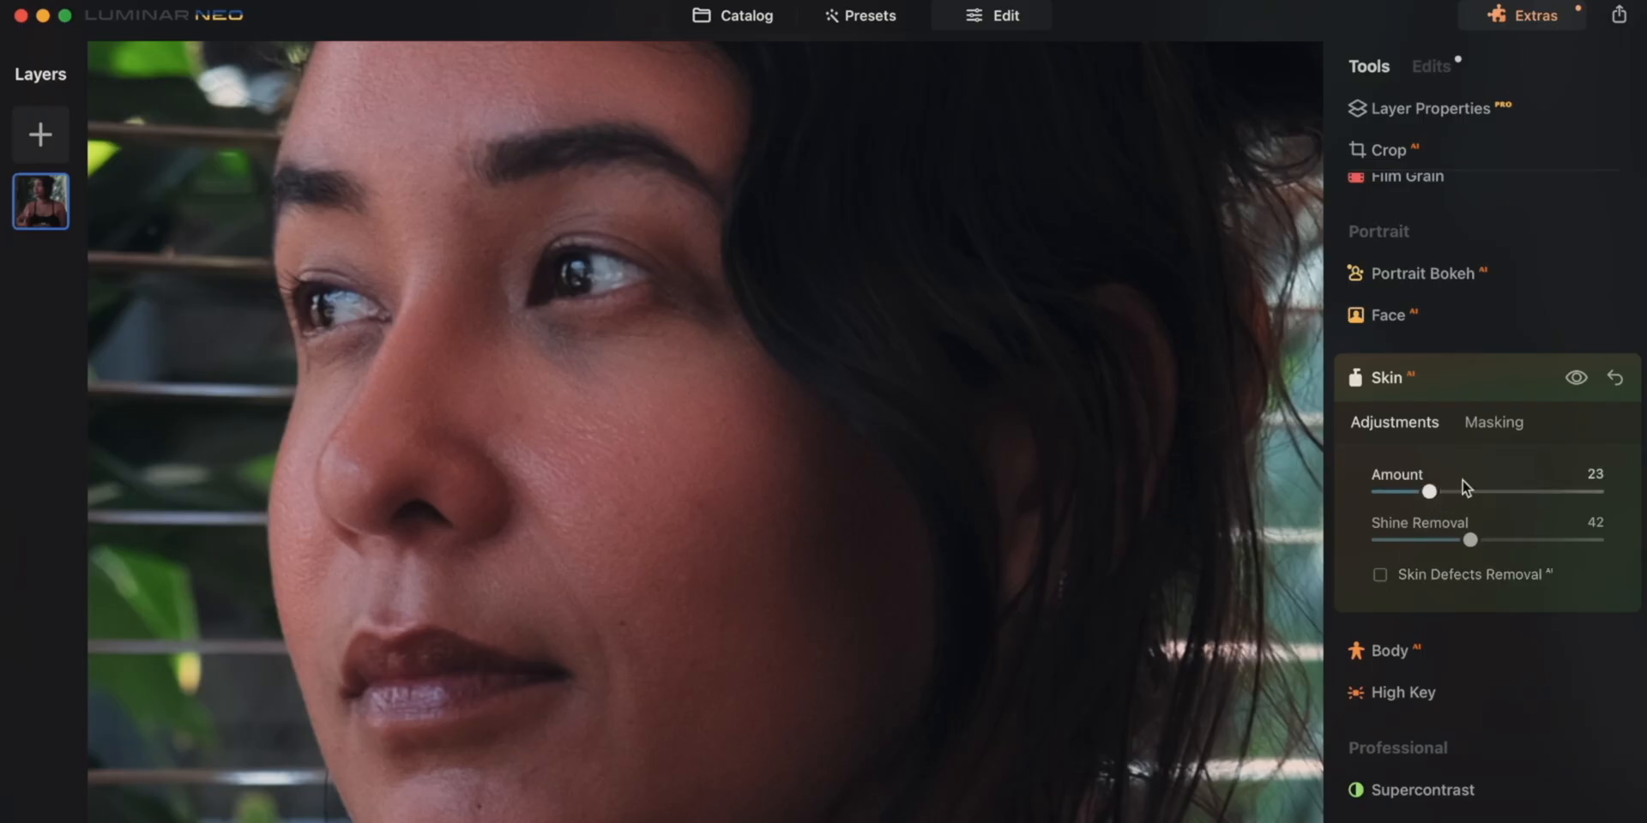
click(1380, 575)
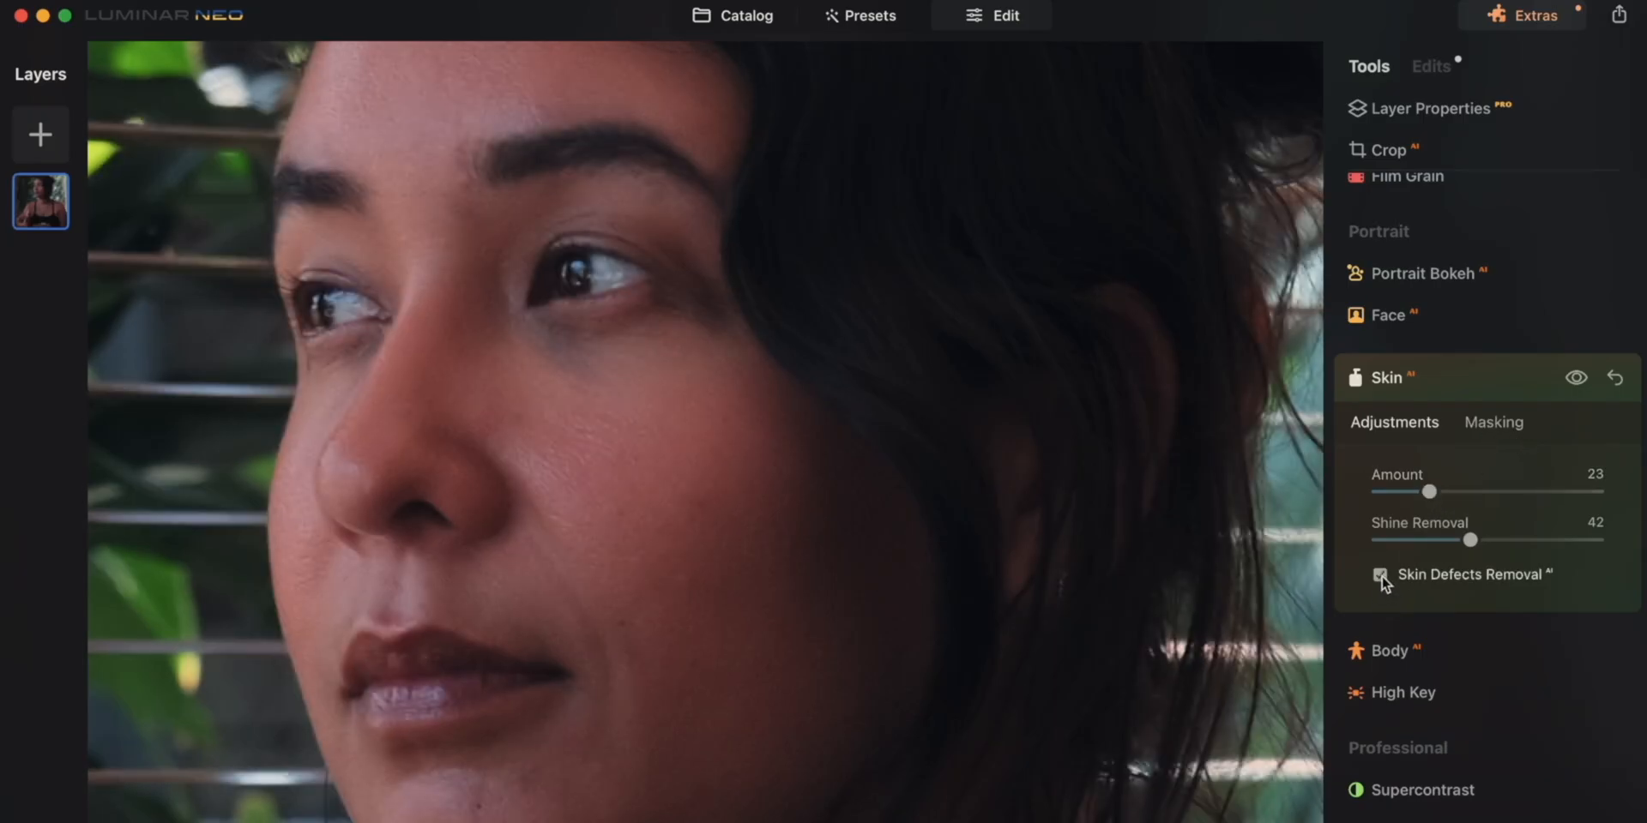
click(1507, 491)
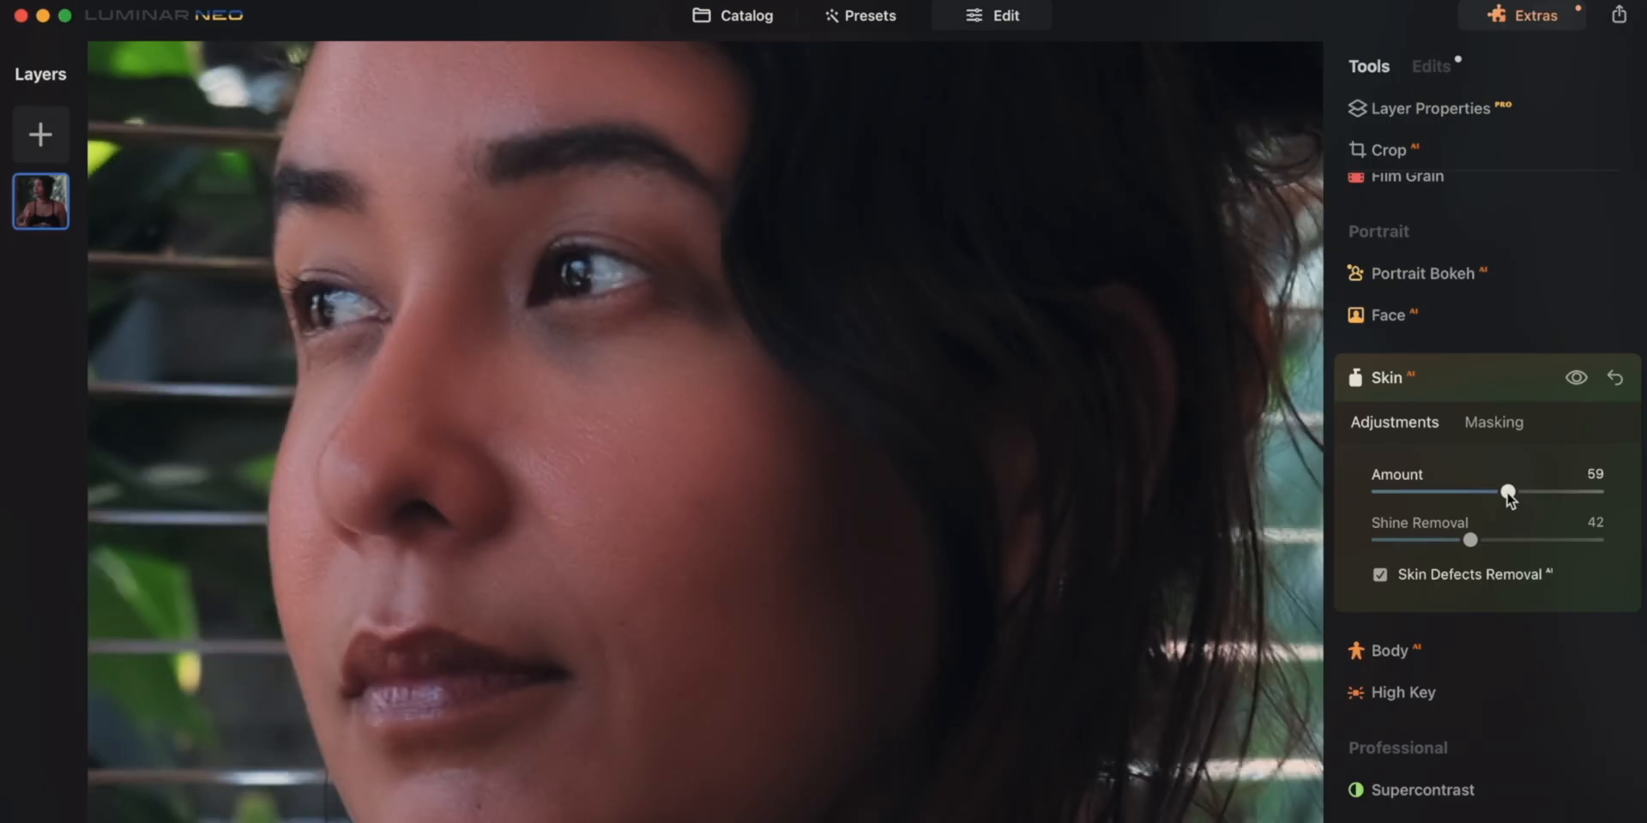
drag(1457, 498, 1429, 494)
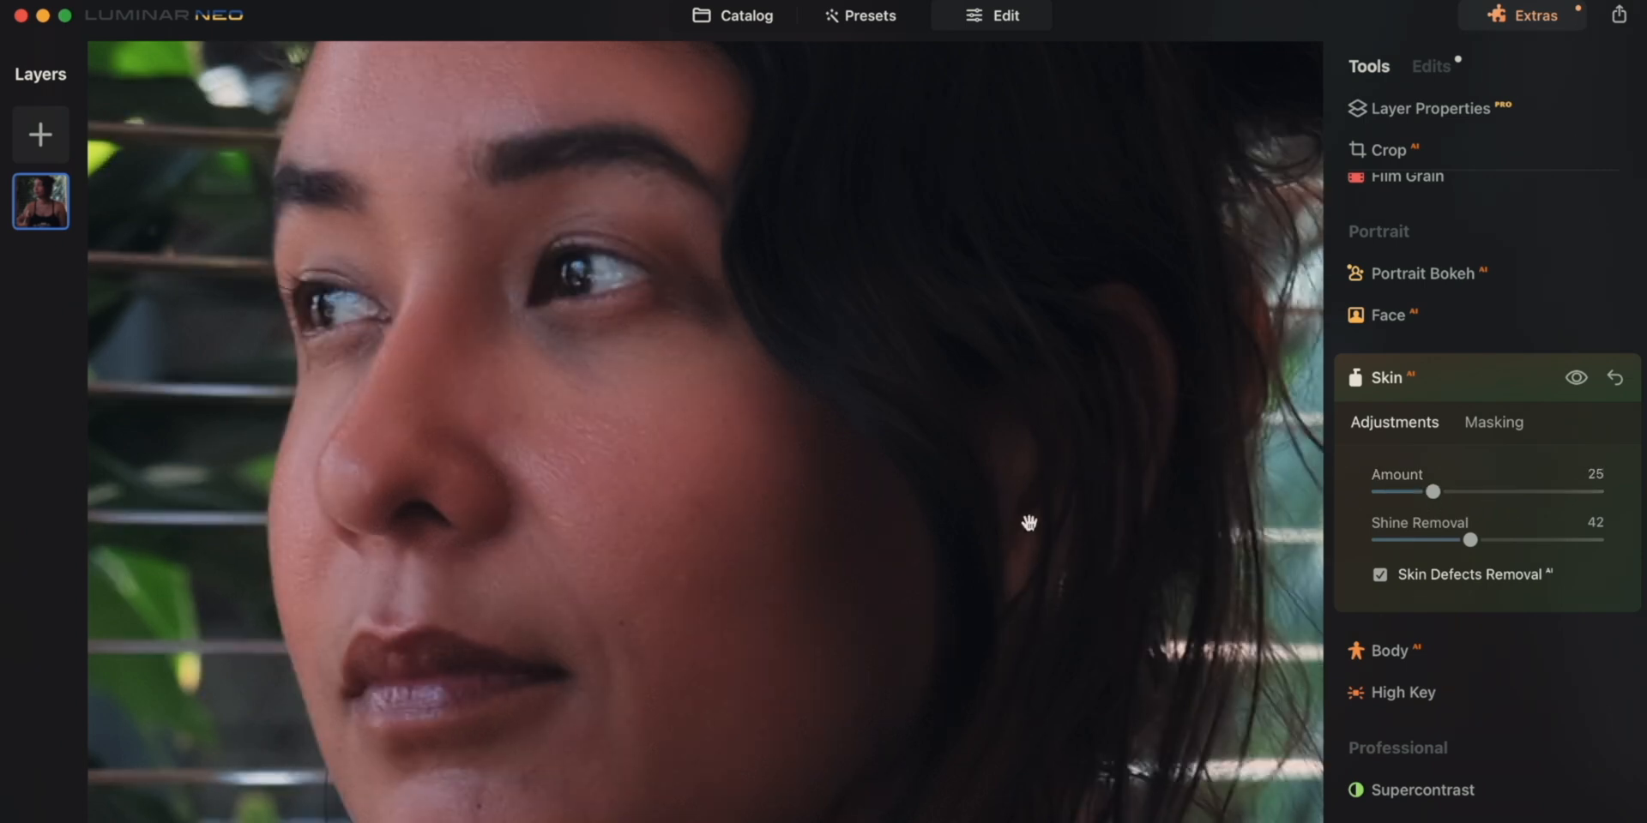
double_click(831, 528)
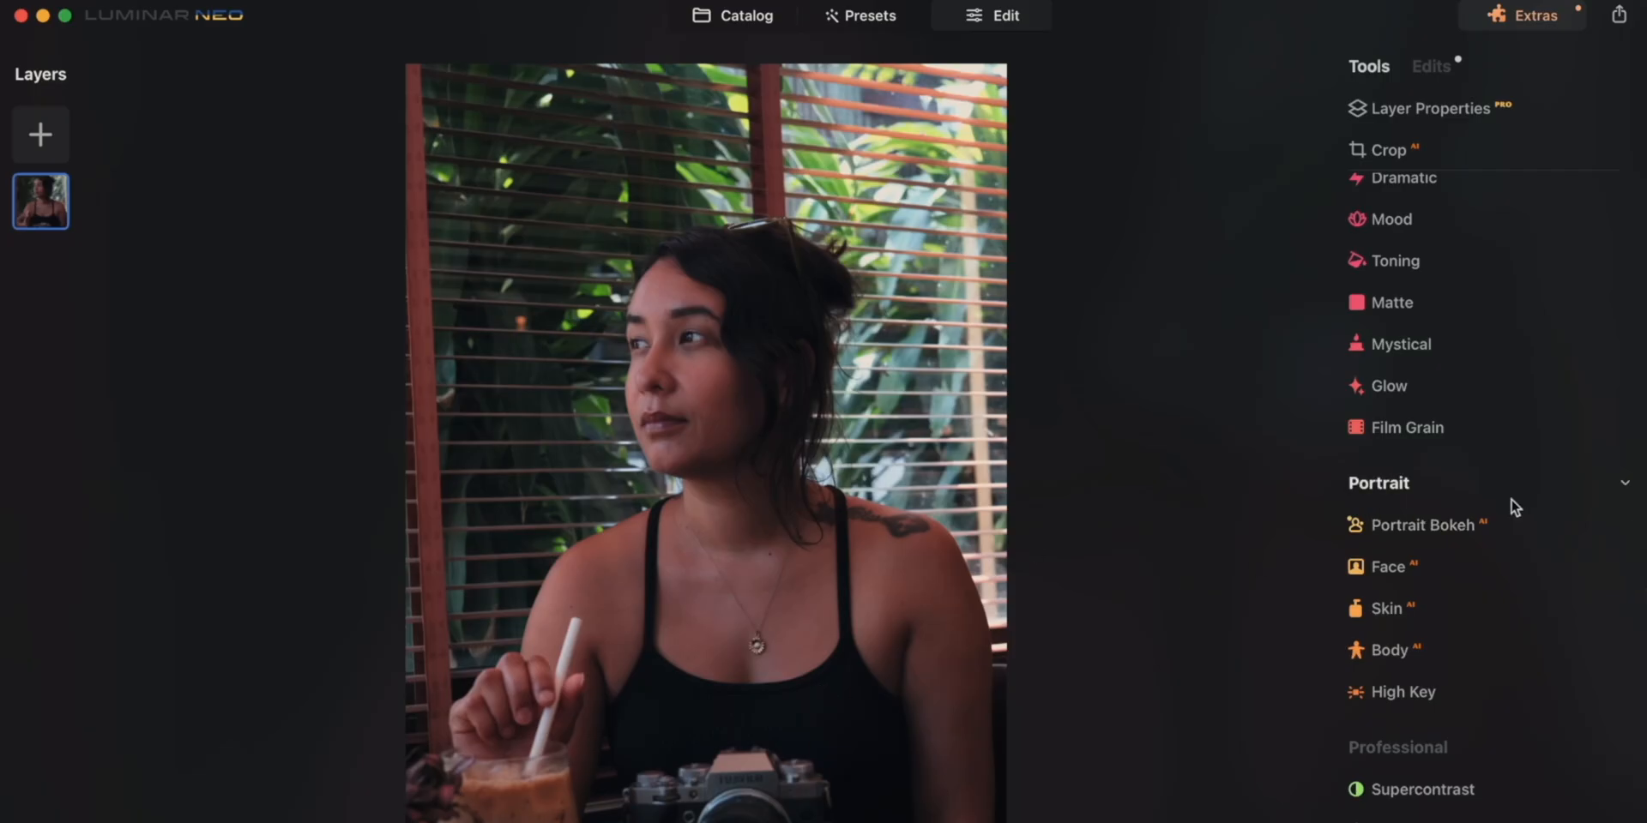
Step: Brighten the portrait with the Enhance tool by setting Accent to 23
scroll(1514, 508, up, 5)
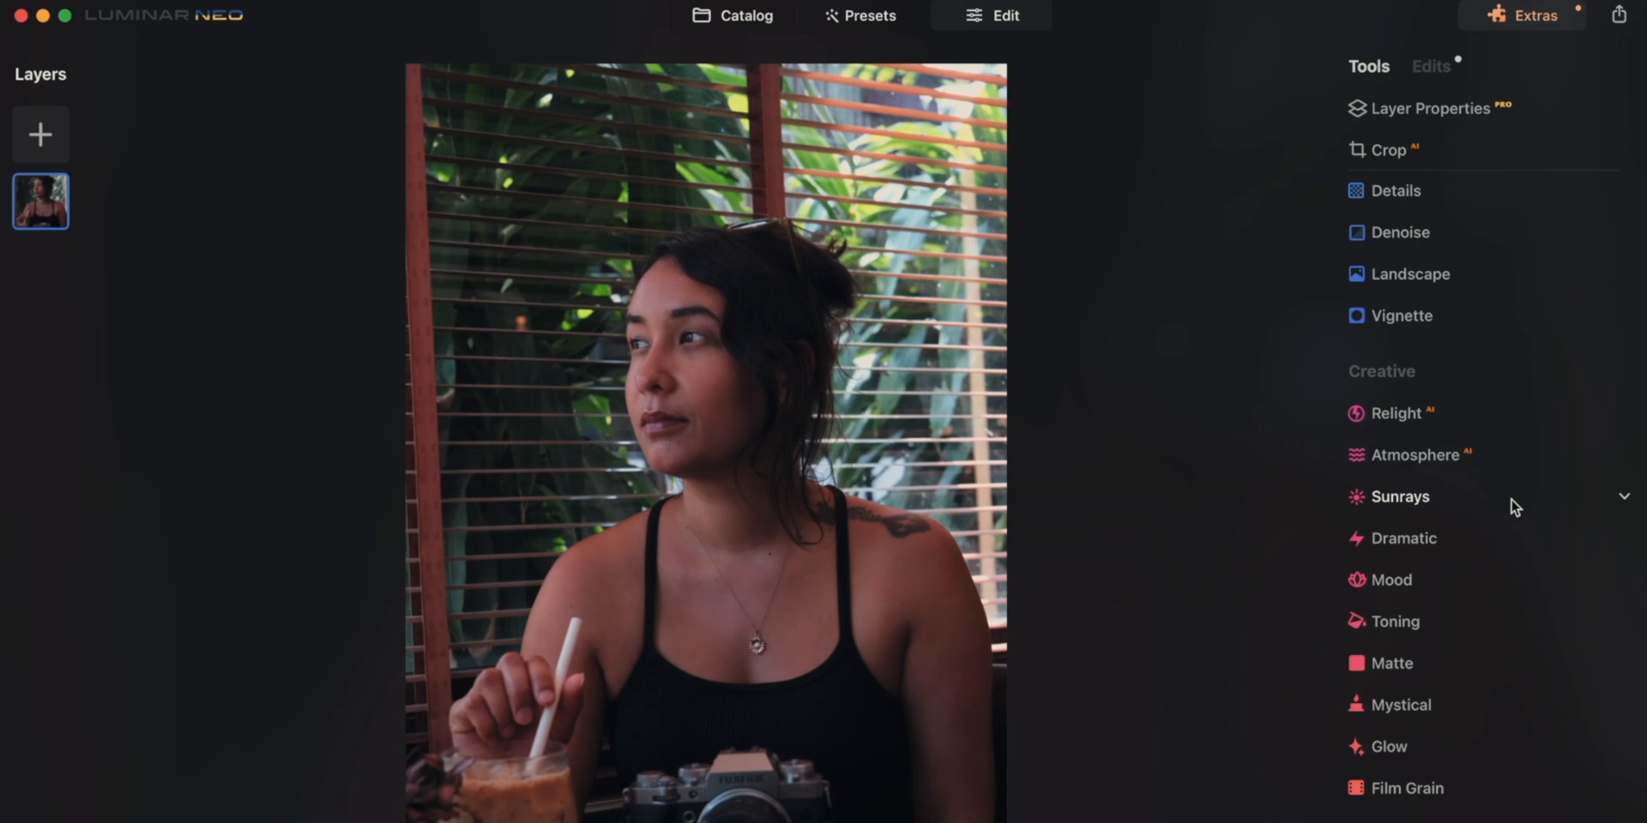
scroll(1514, 508, up, 3)
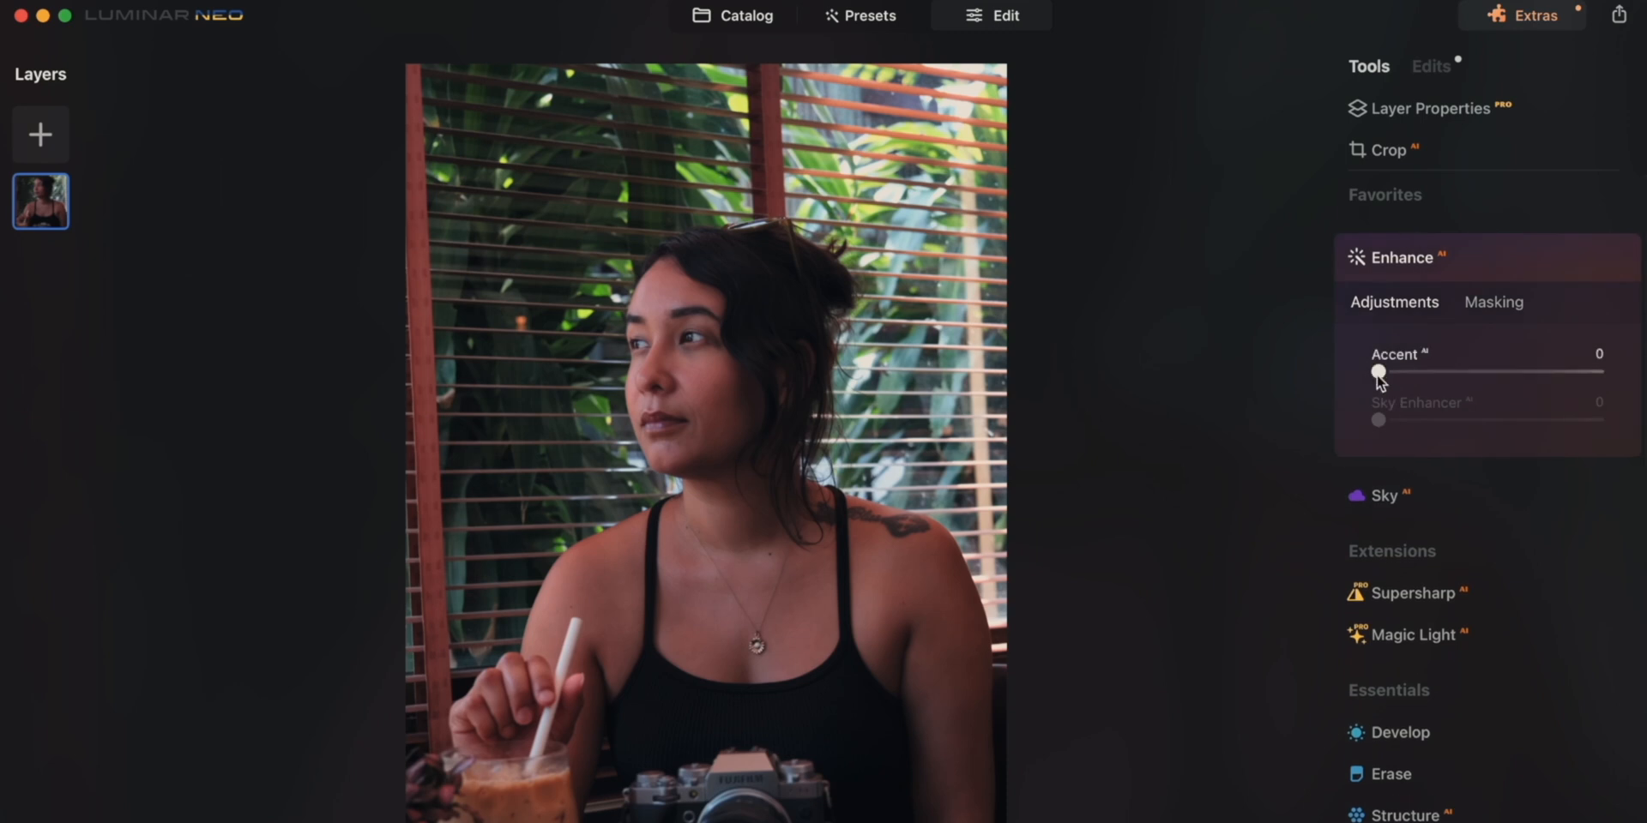
drag(1414, 378, 1428, 379)
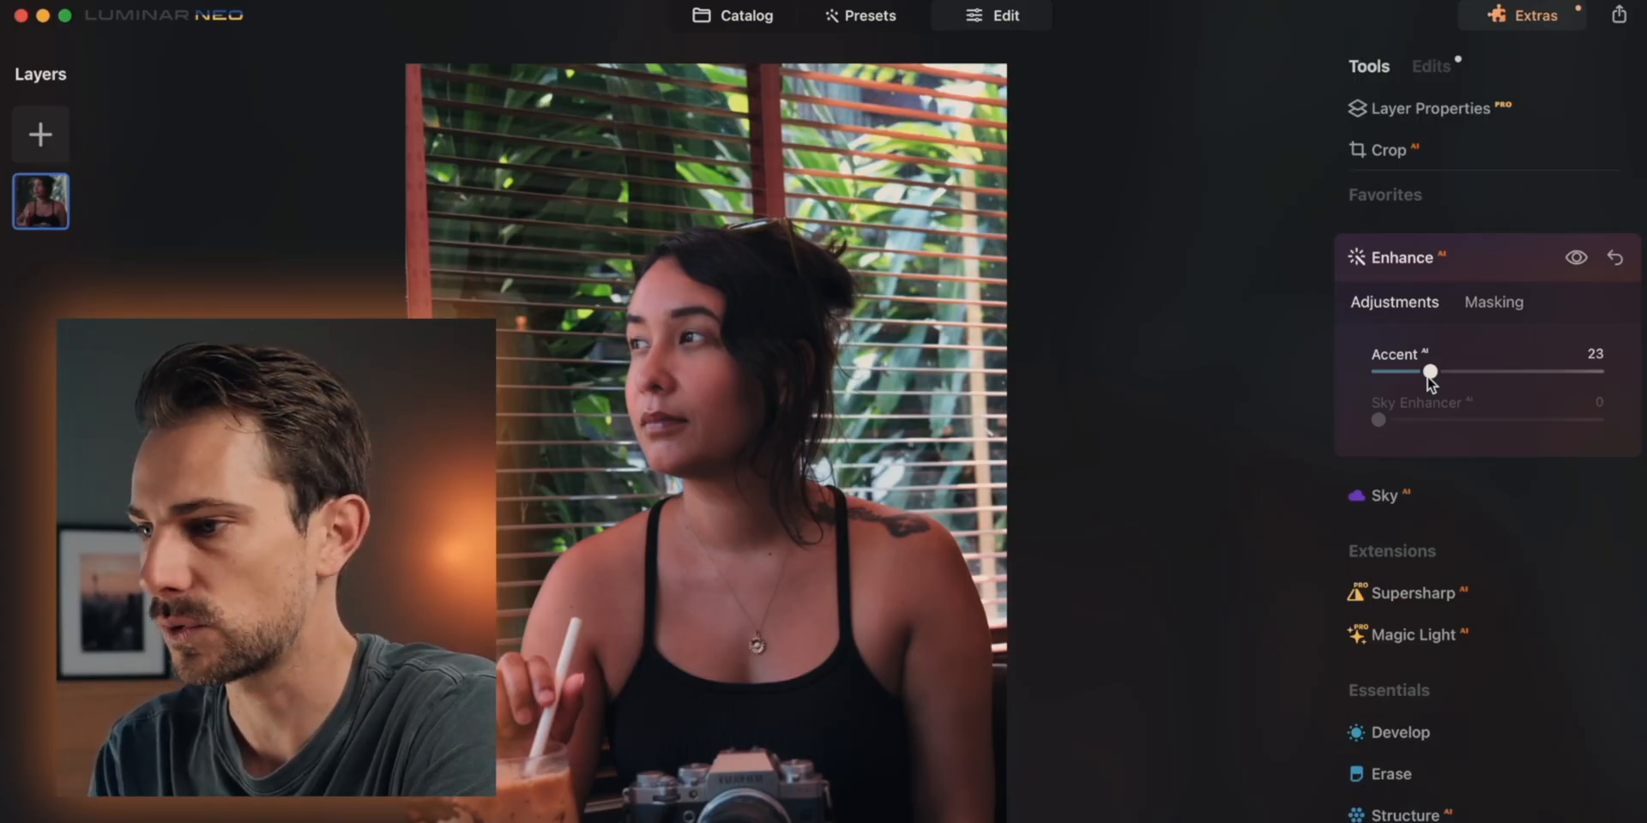
click(1407, 259)
Step: Sharpen the portrait with Supersharp in Universal mode at Low strength with Face Enhancer enabled
scroll(1412, 415, down, 2)
click(1410, 266)
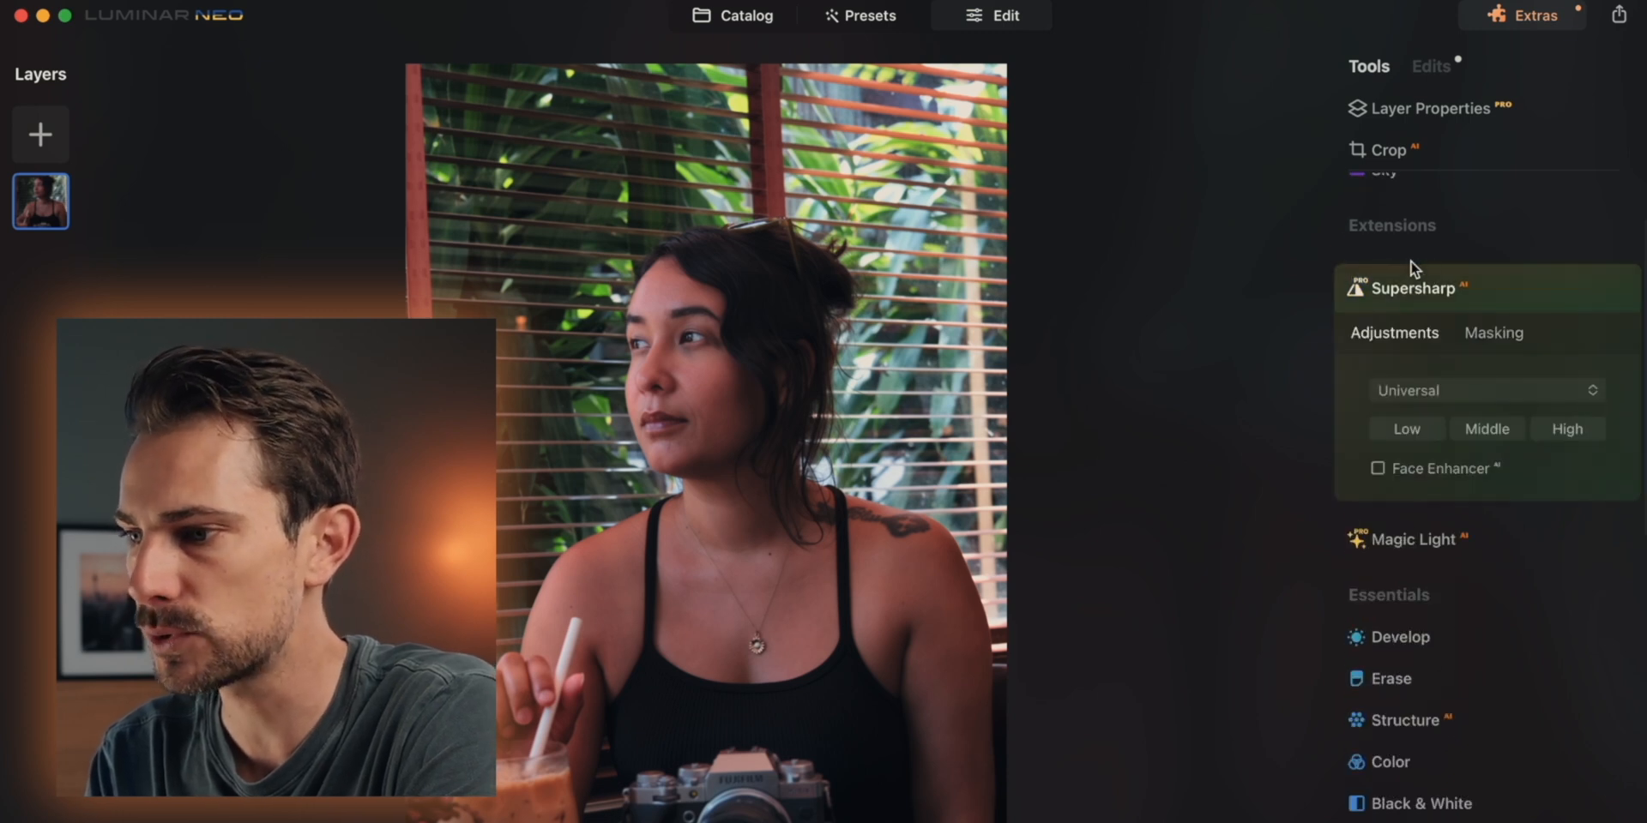
scroll(669, 372, up, 3)
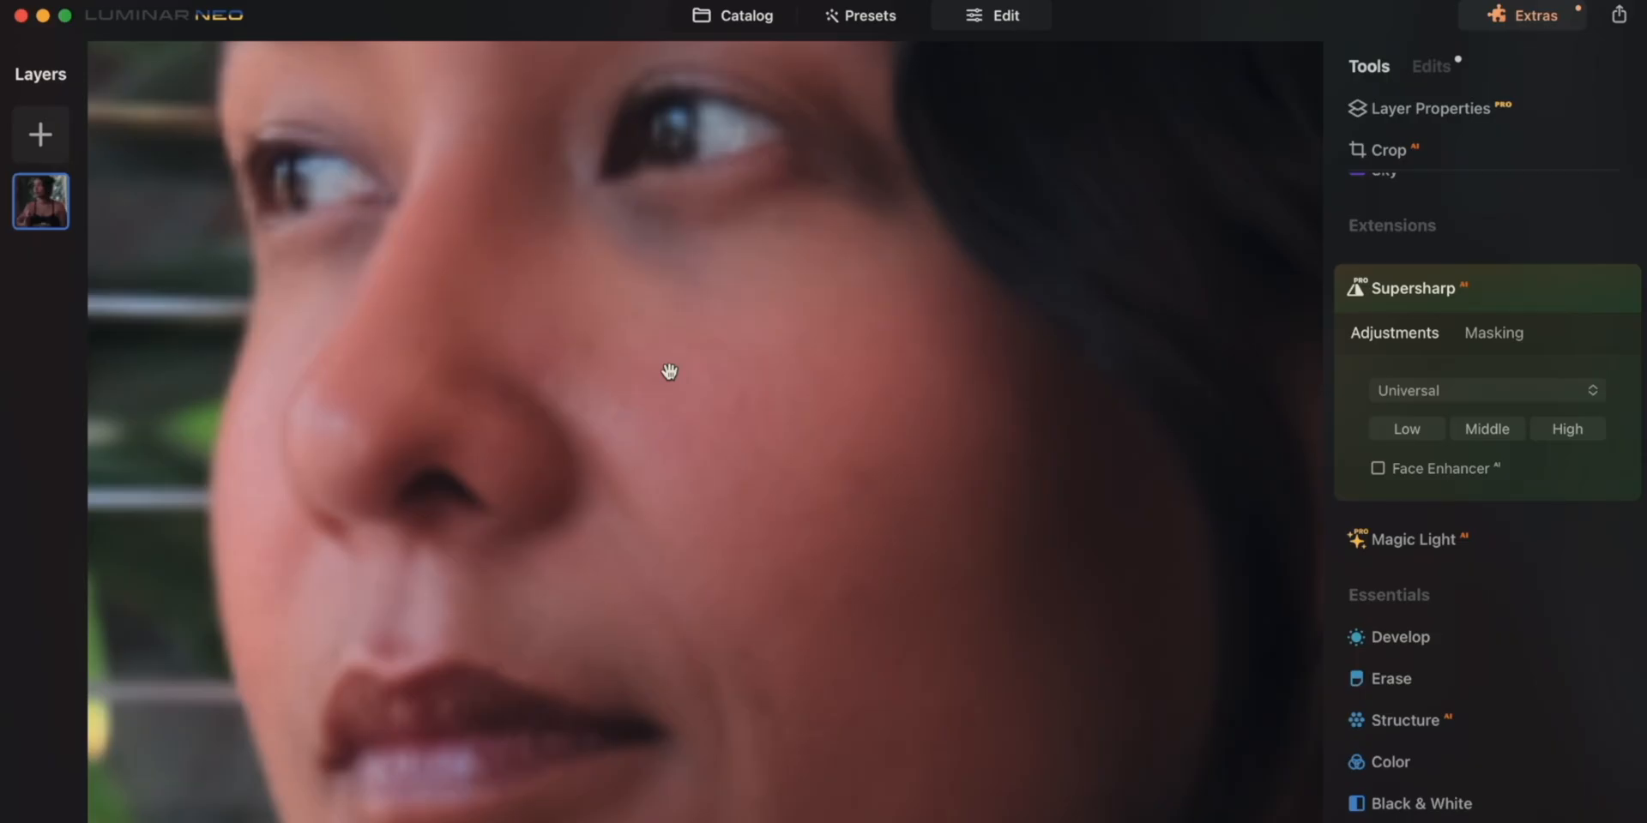
scroll(670, 371, down, 3)
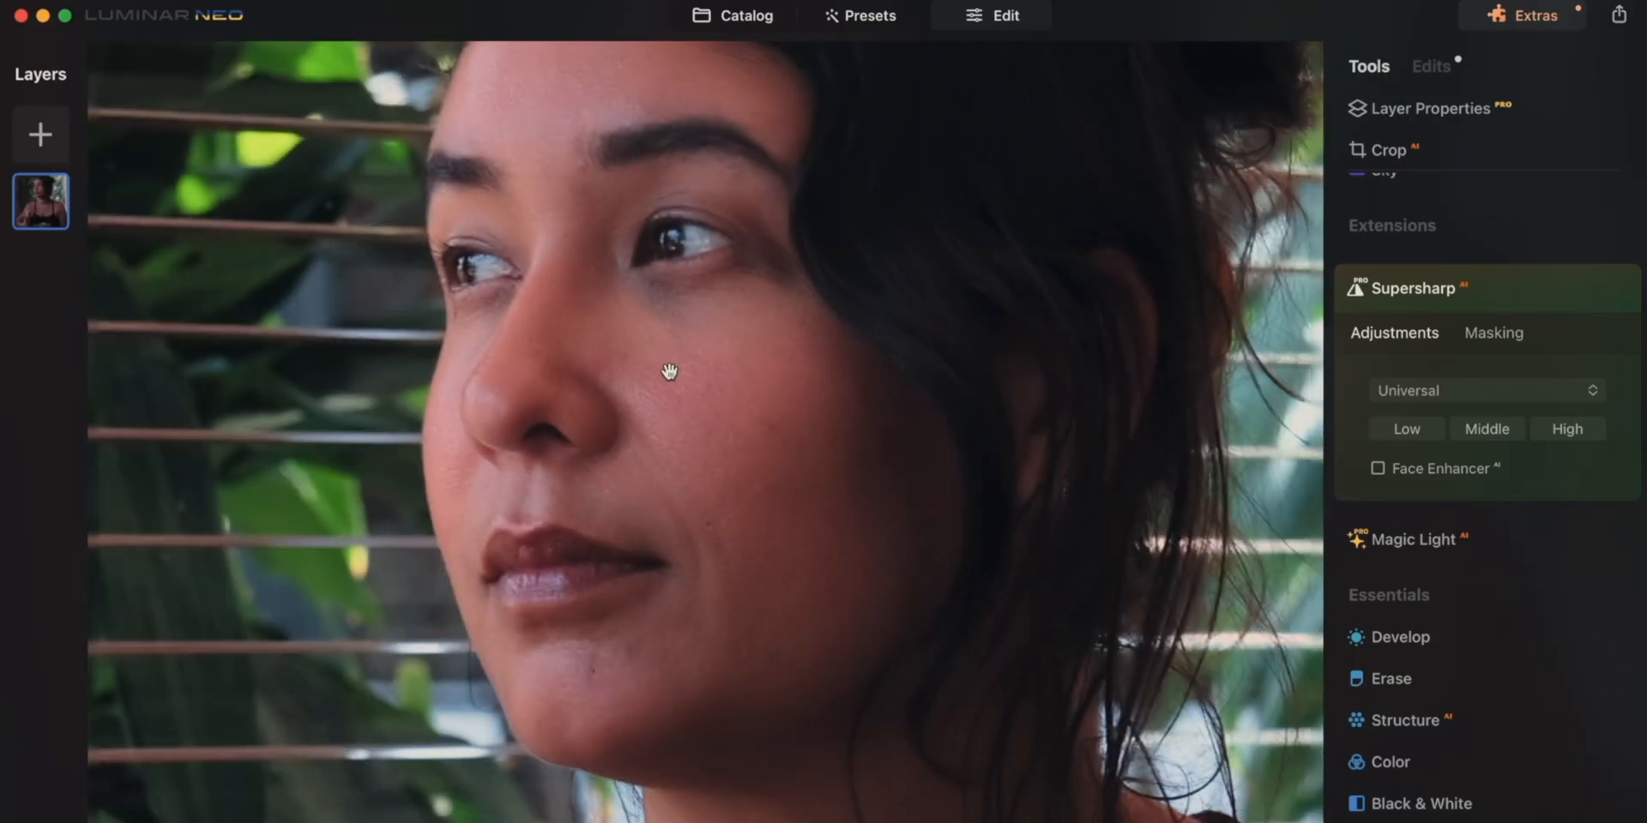
scroll(669, 371, down, 2)
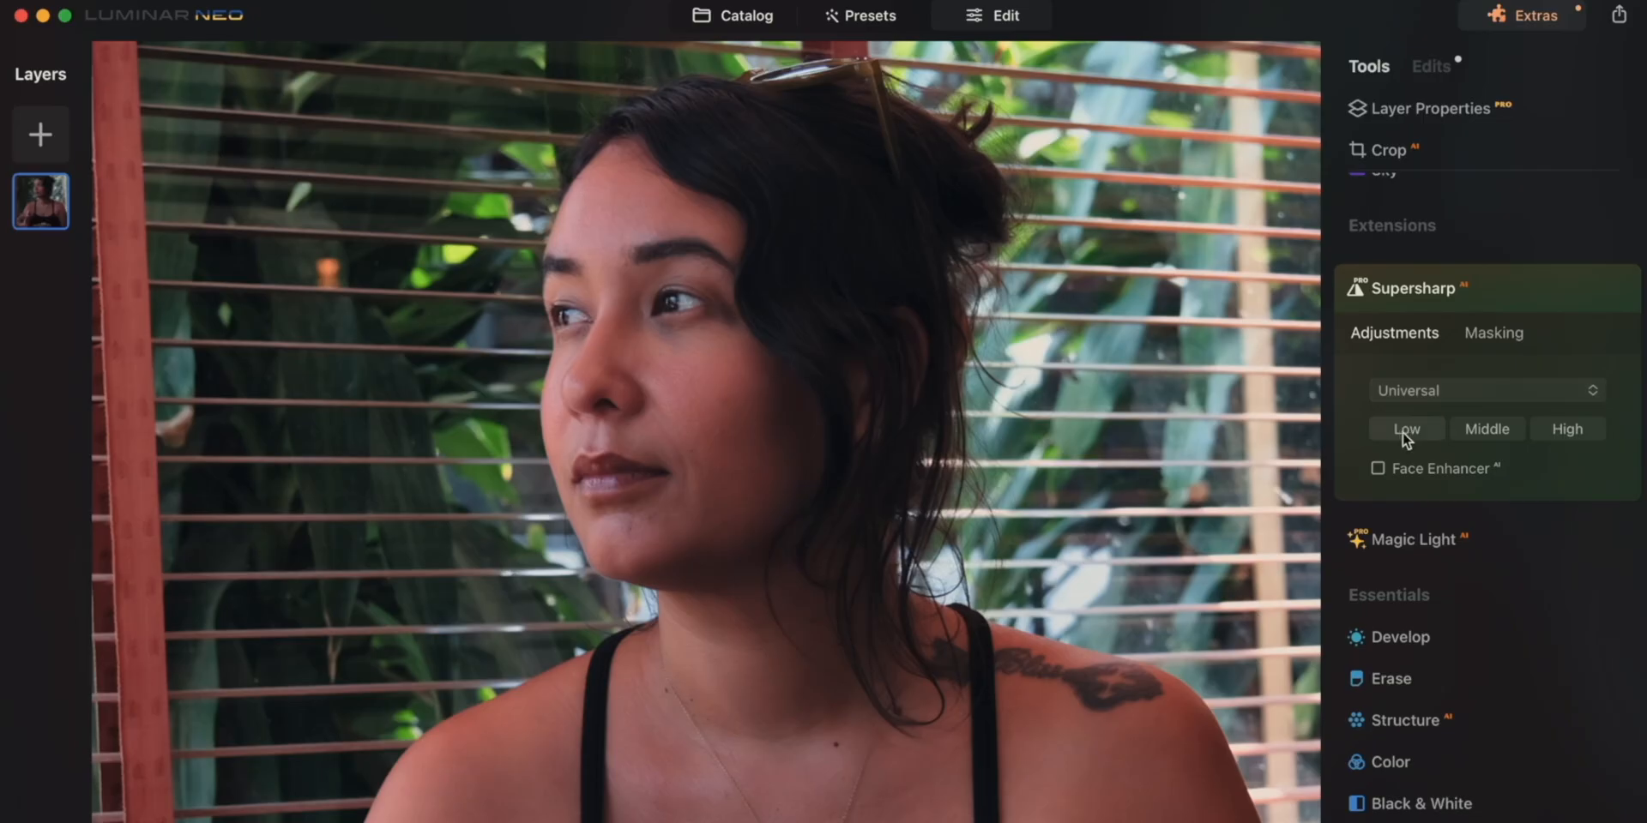
click(1436, 468)
click(1409, 429)
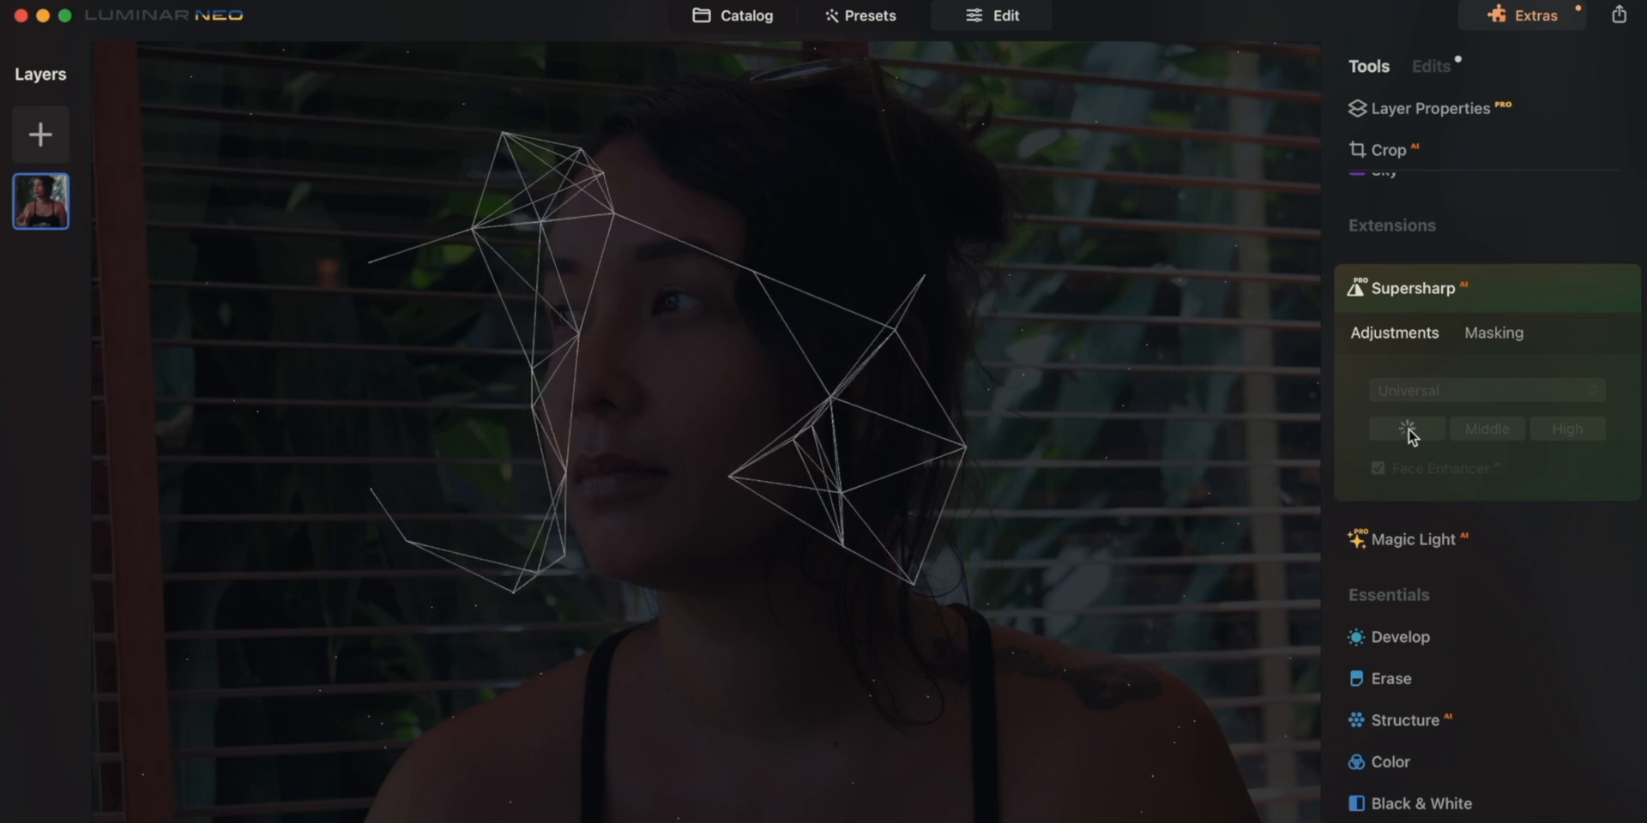